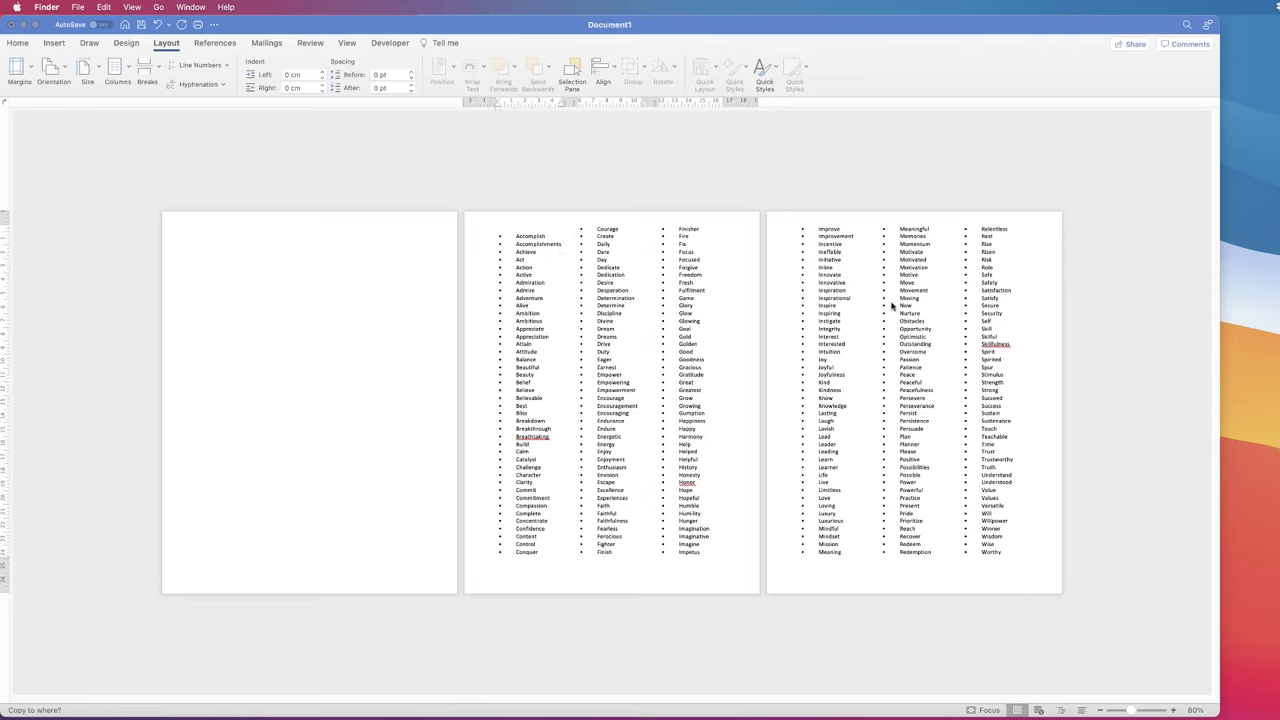
click(690, 336)
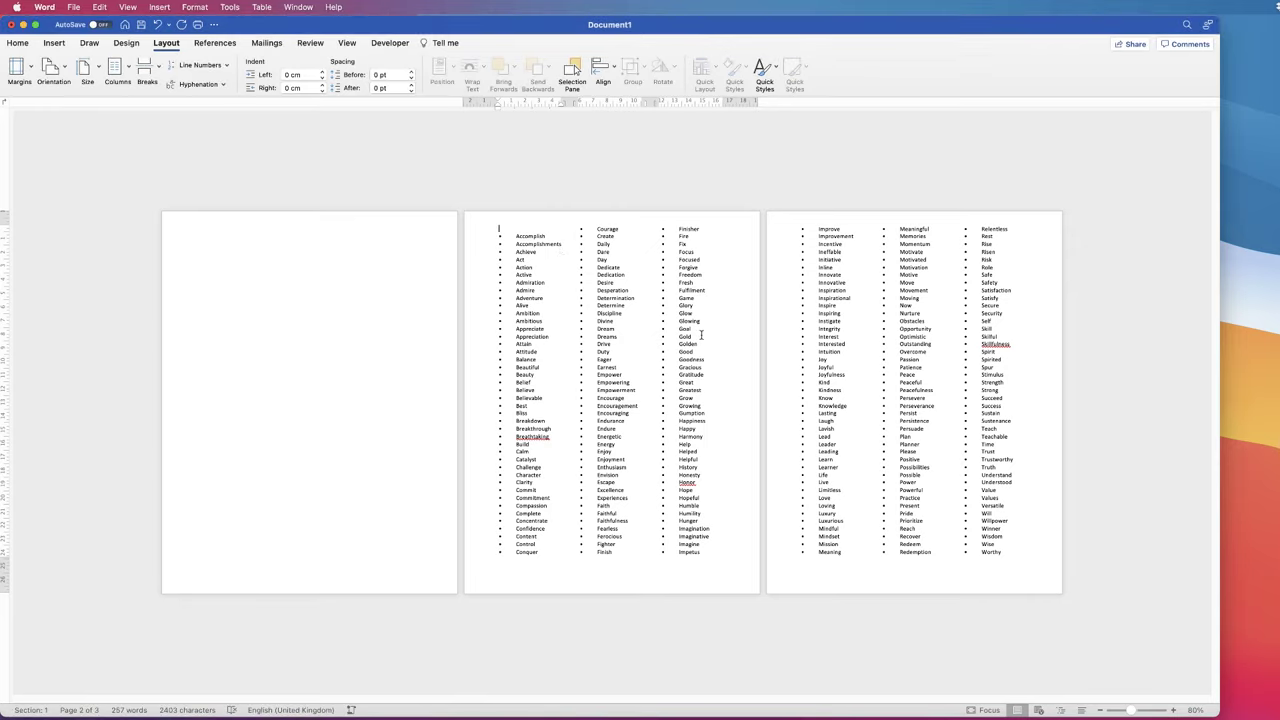
click(647, 266)
drag(627, 274, 598, 275)
click(624, 283)
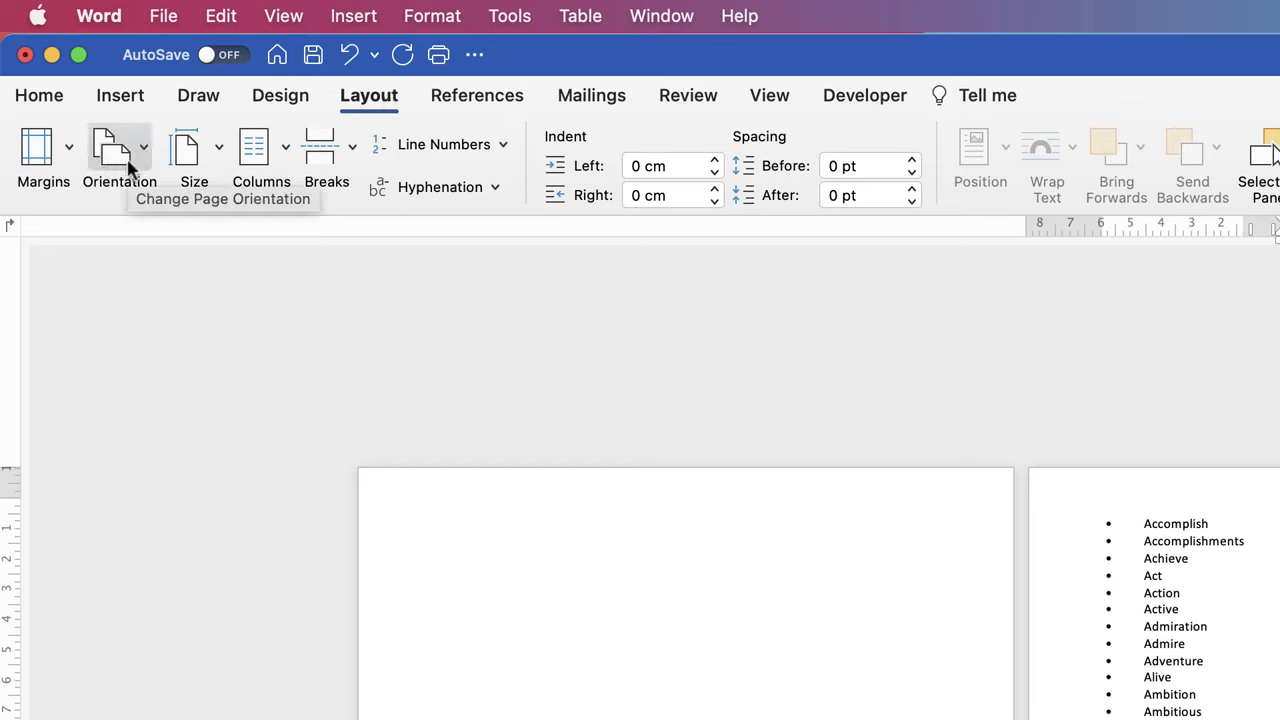
Change the page orientation to landscape and show the blank first page in one-page view
click(144, 156)
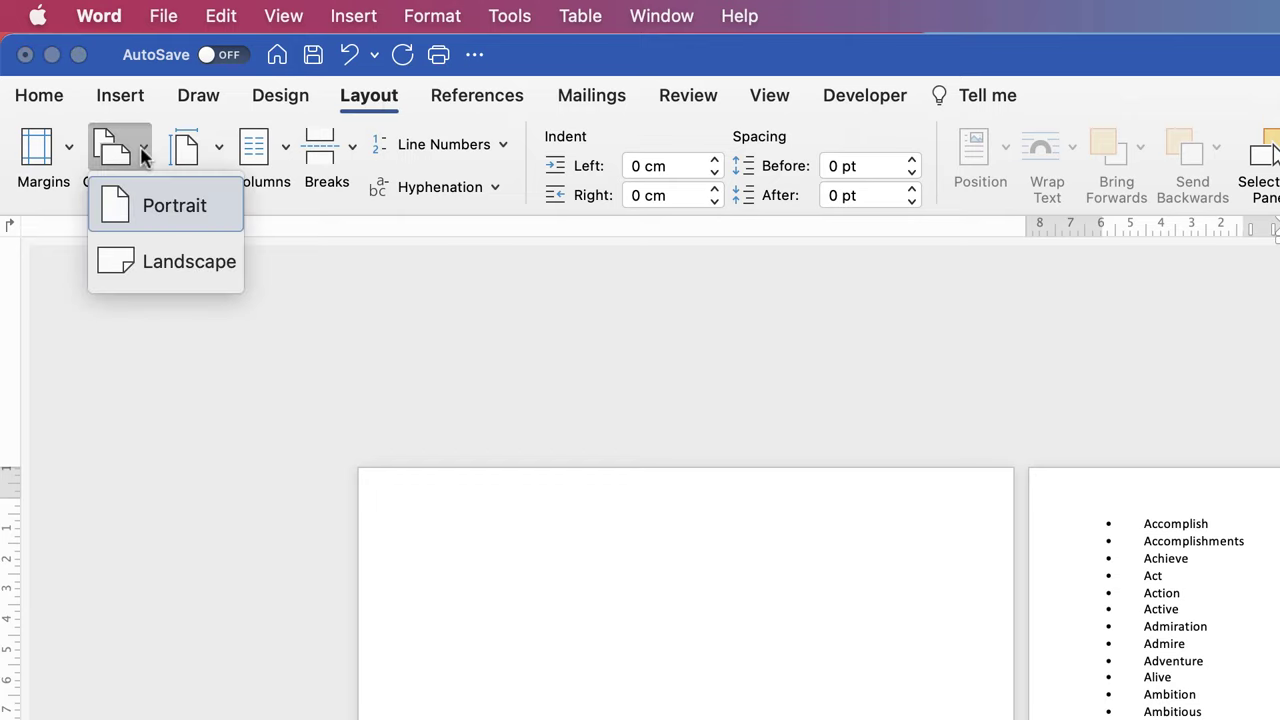
click(157, 263)
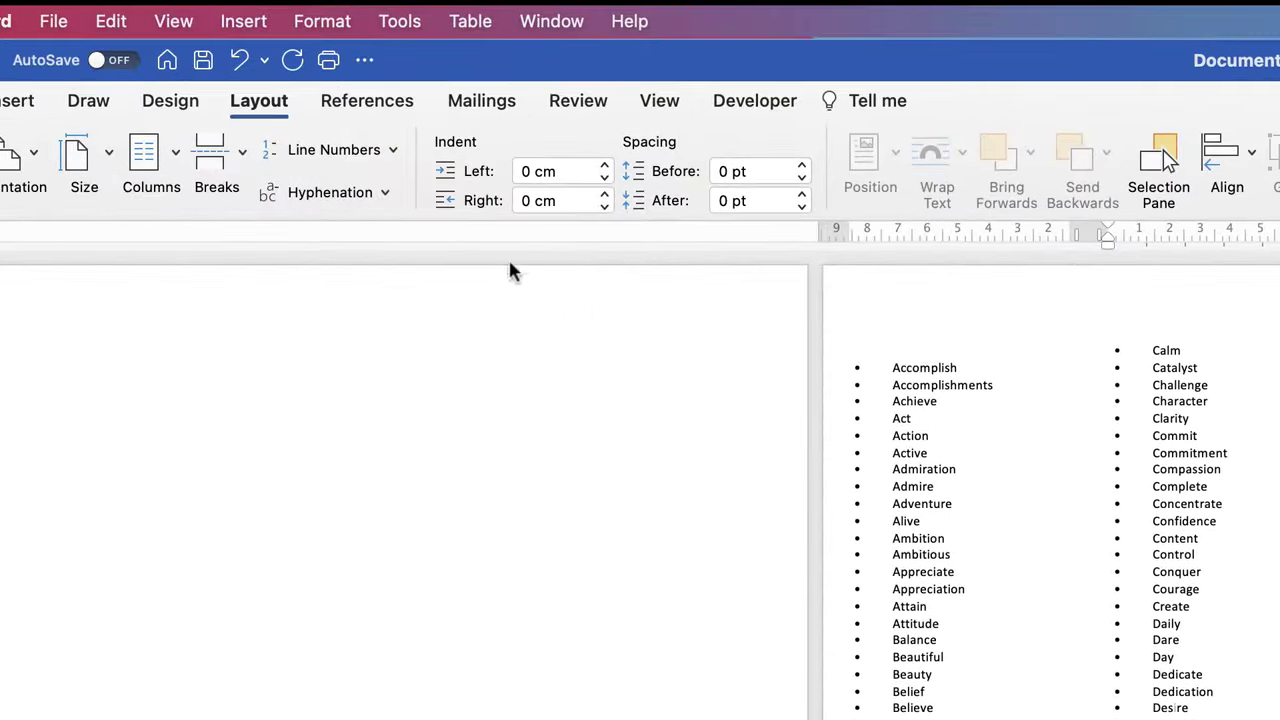
click(660, 104)
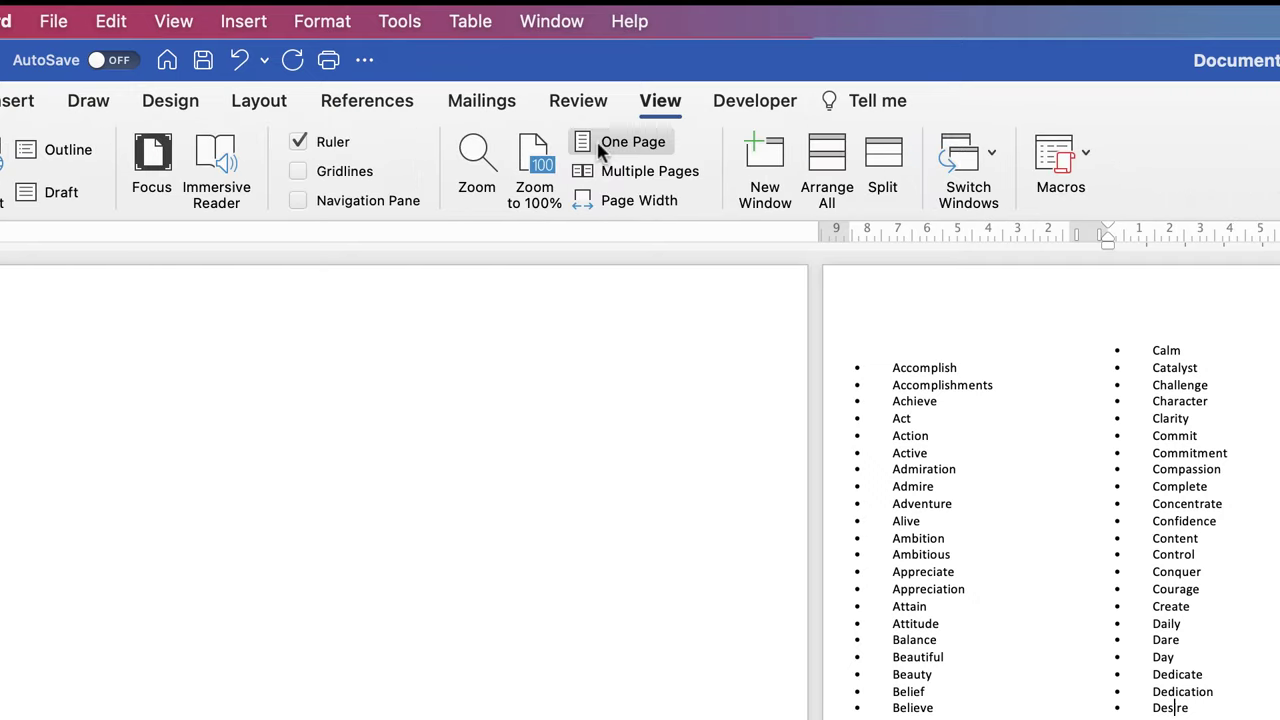
click(634, 146)
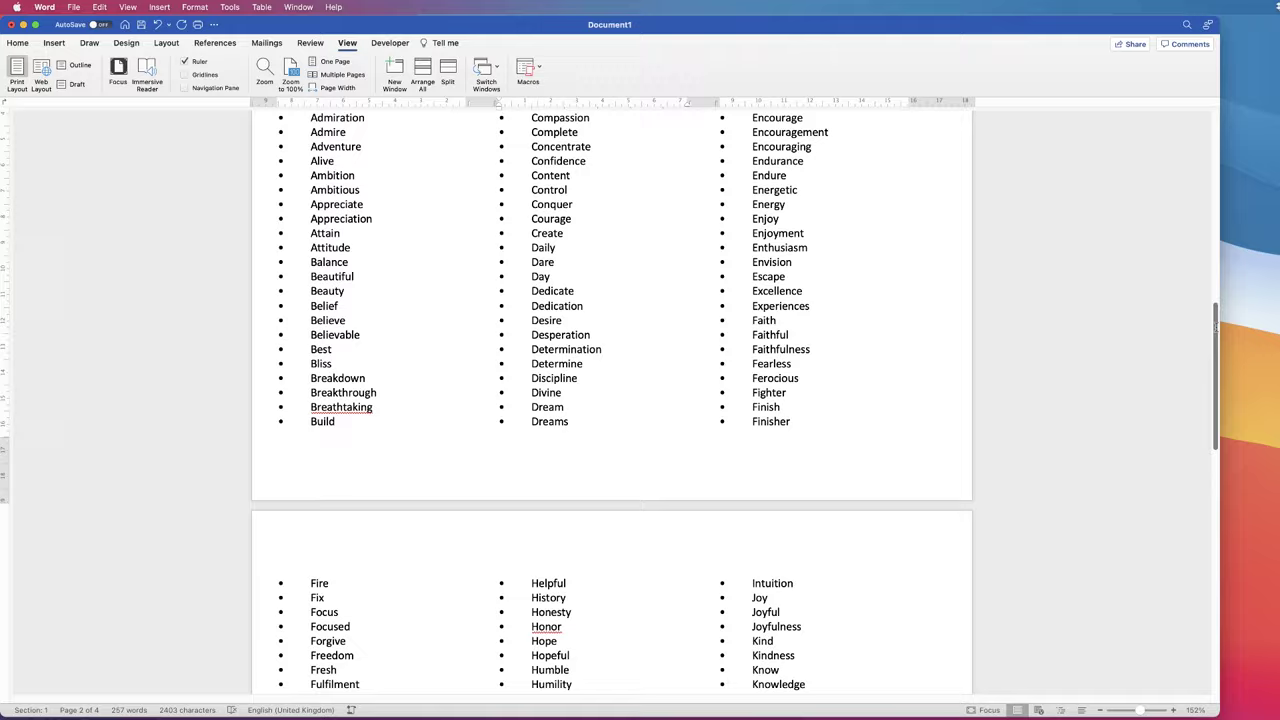
drag(1215, 325, 1231, 141)
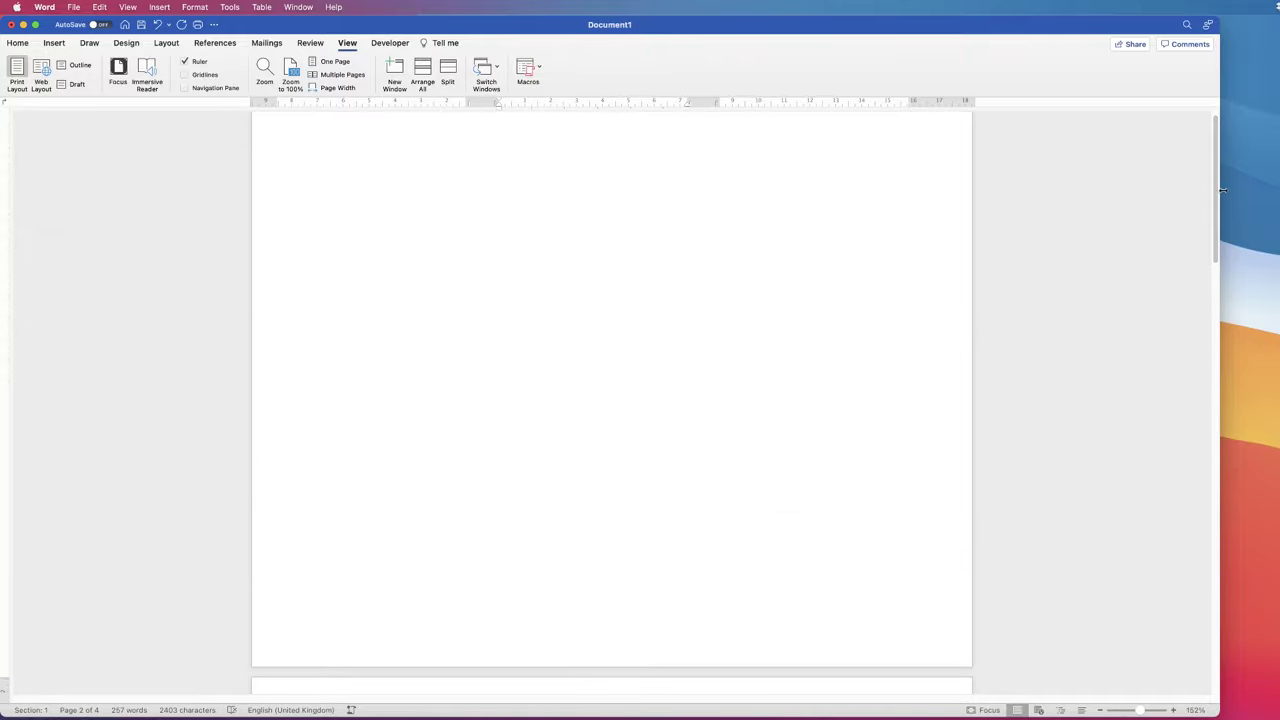
drag(1215, 189, 1214, 185)
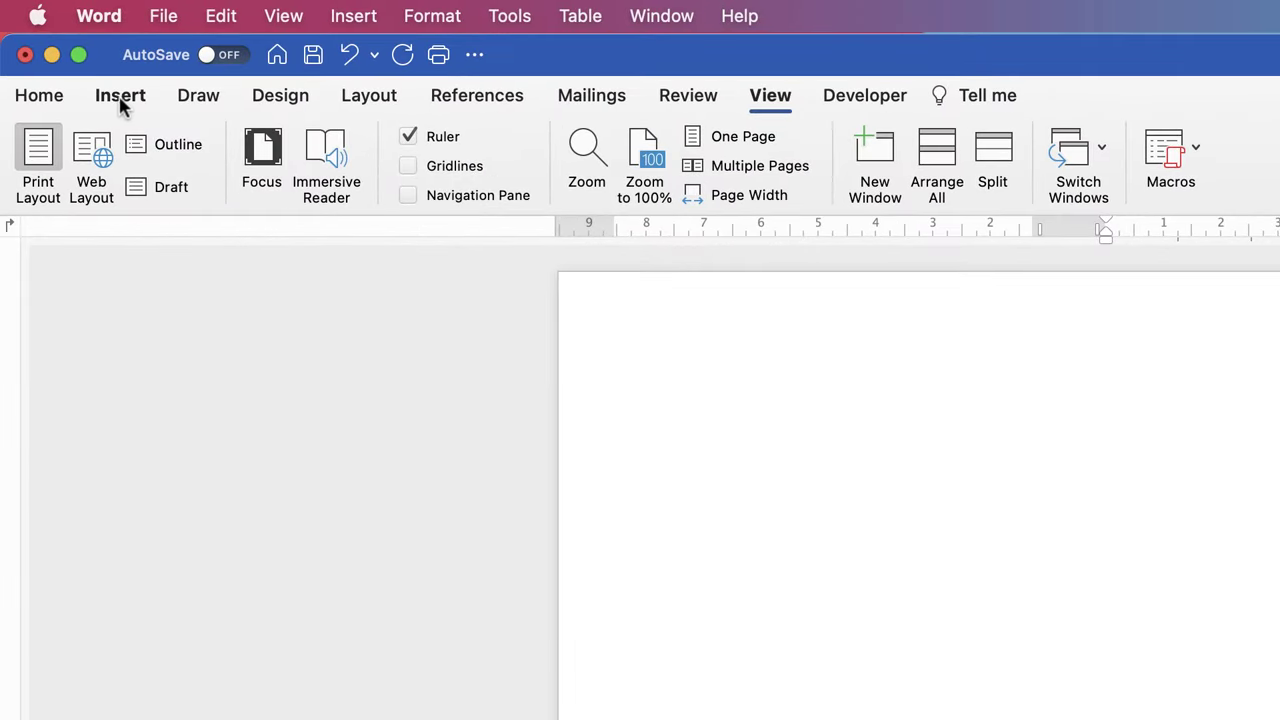
Draw a horizontal text box about 14.6 cm wide and 3.8 cm high near the top of the blank first page
click(122, 100)
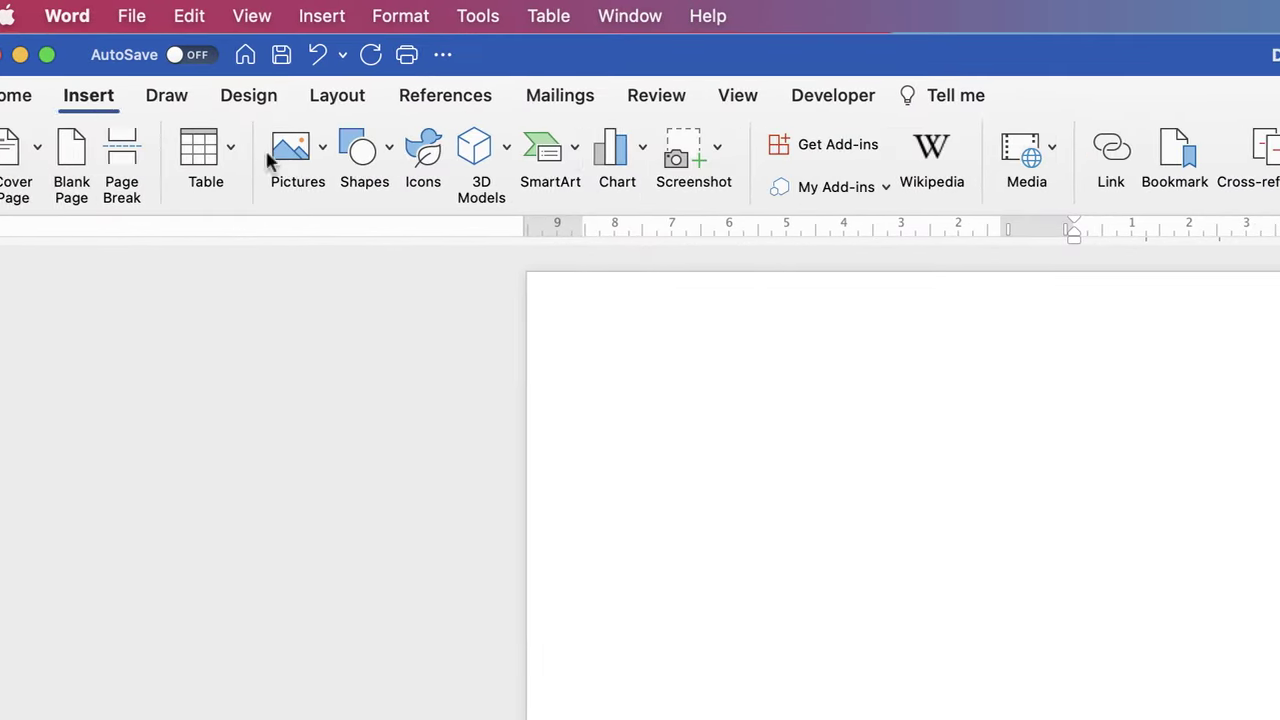
click(877, 150)
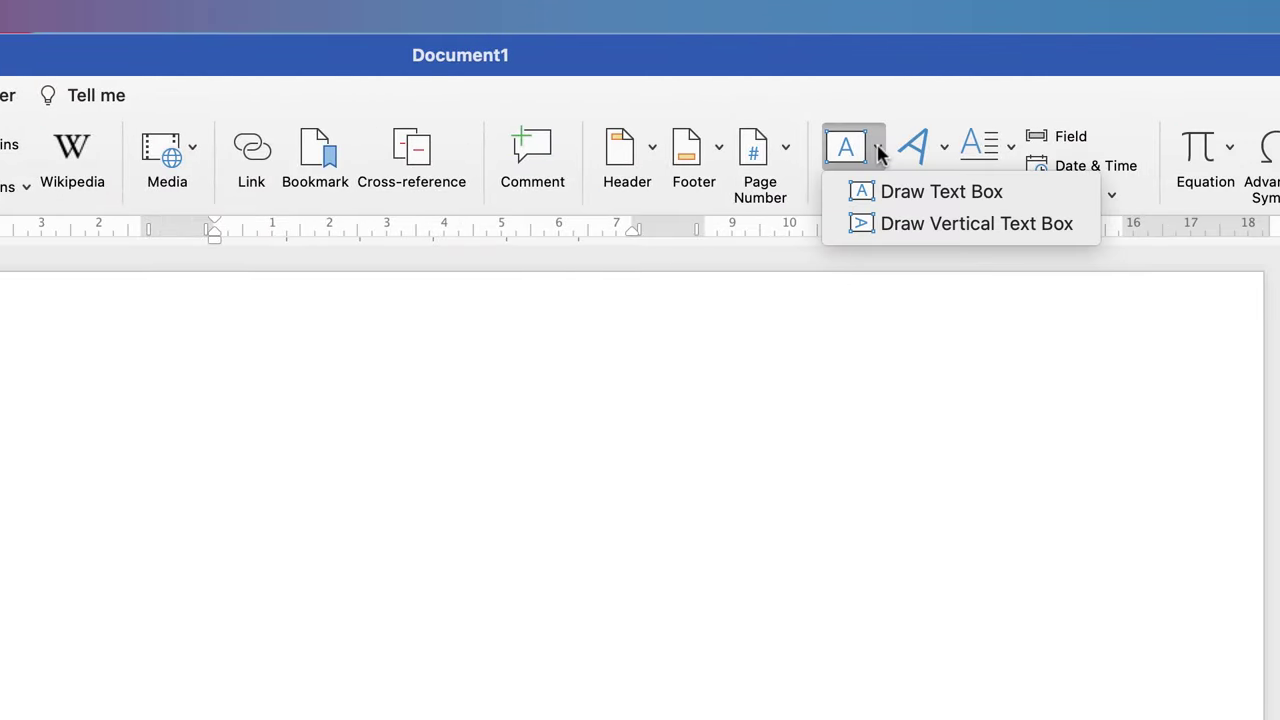
click(928, 192)
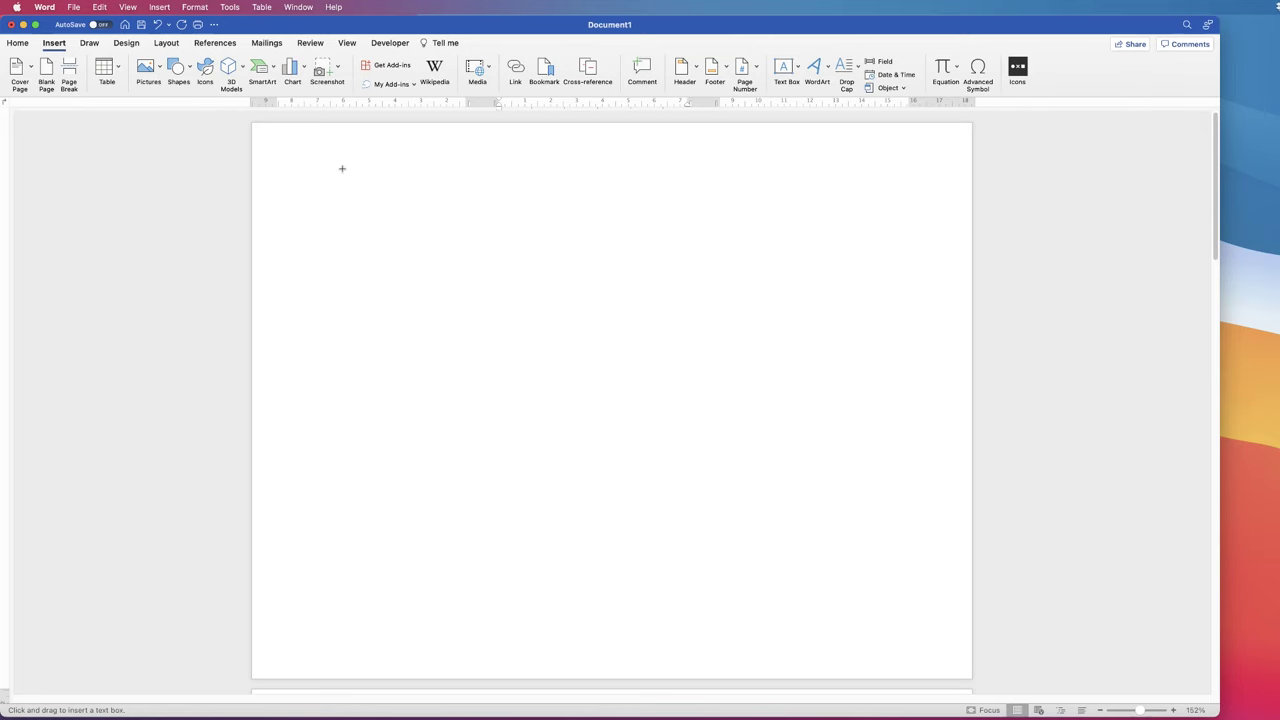
mouse_move(342, 168)
mouse_down()
mouse_move(566, 262)
mouse_move(721, 273)
mouse_up()
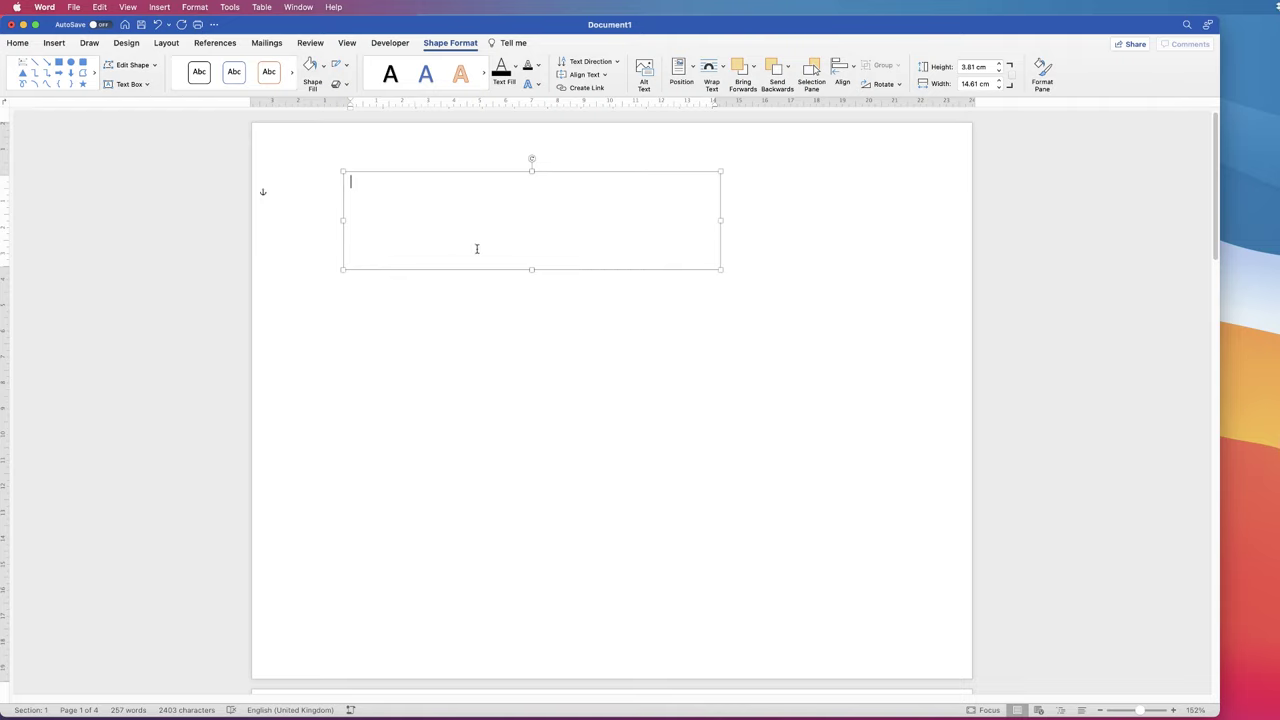
click(455, 346)
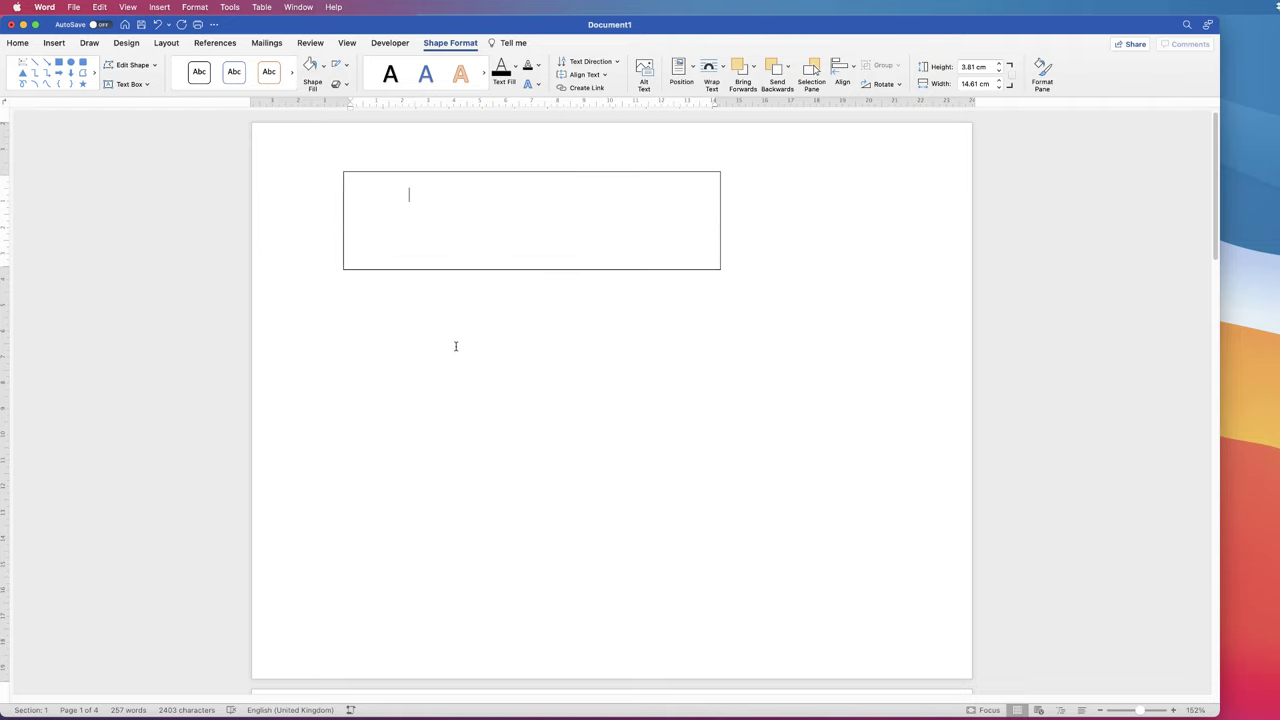
Format the text box on the first page with no outline and no fill
click(432, 200)
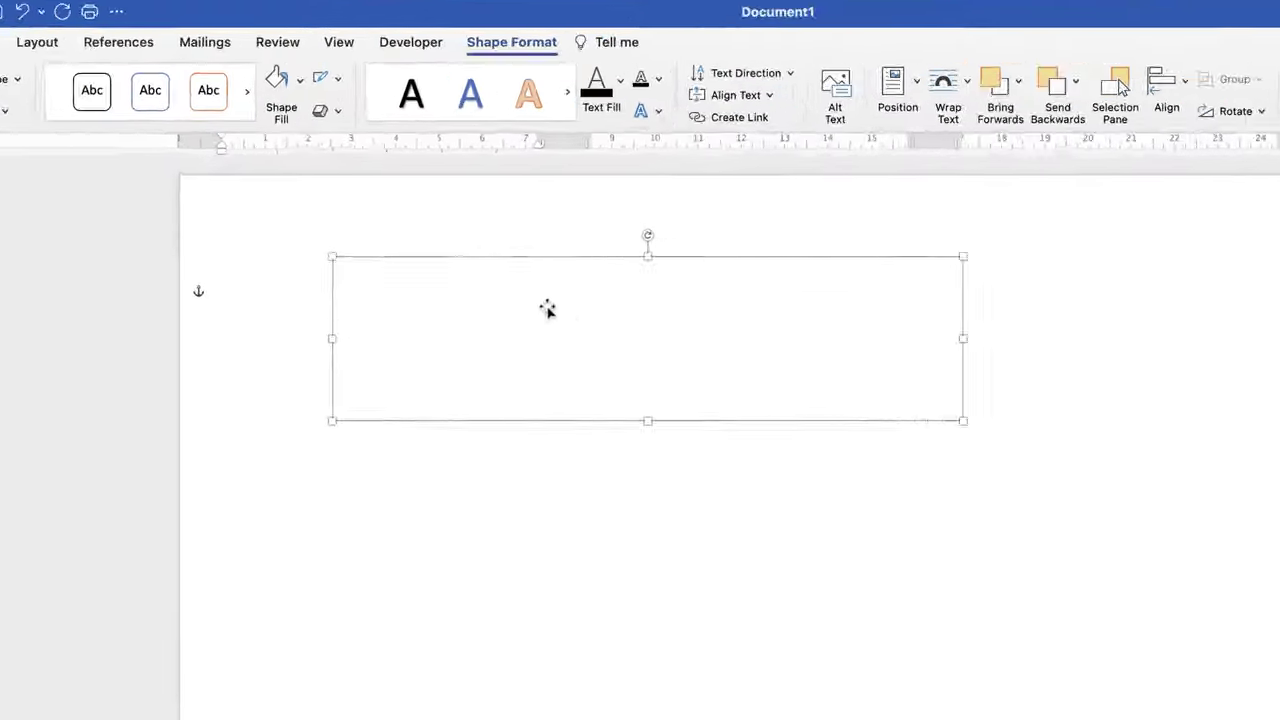
click(678, 50)
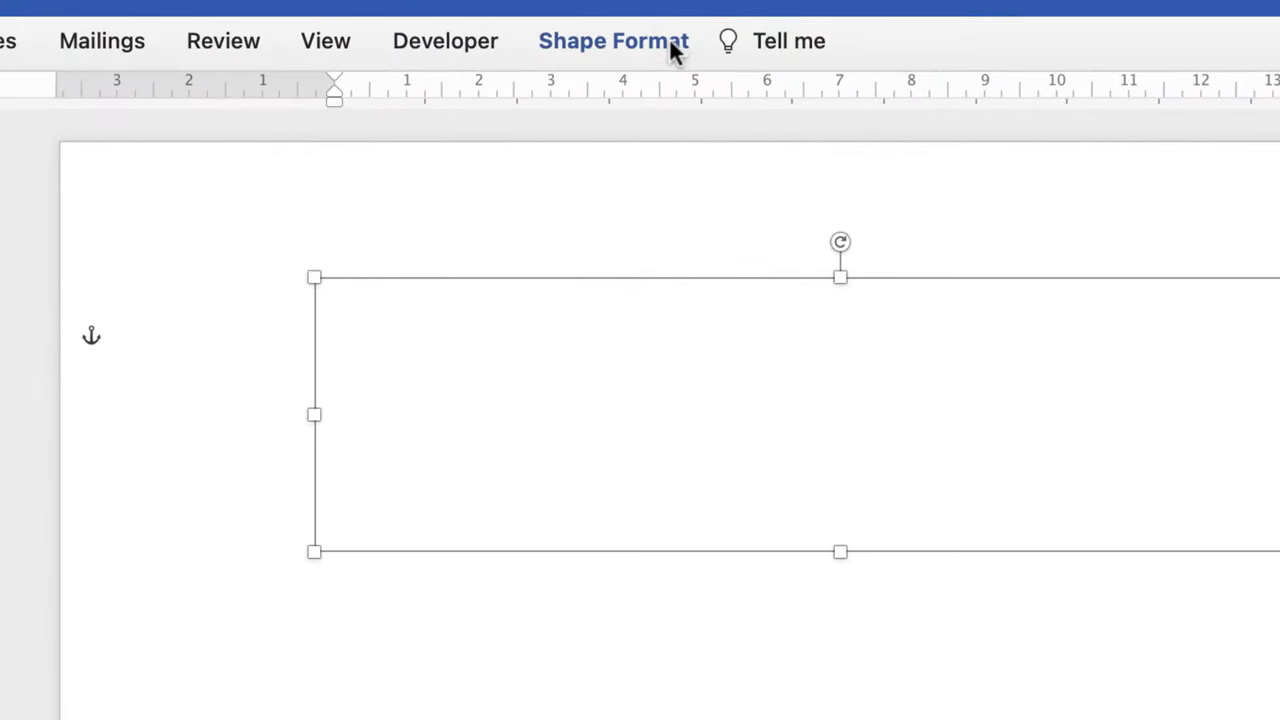
click(672, 47)
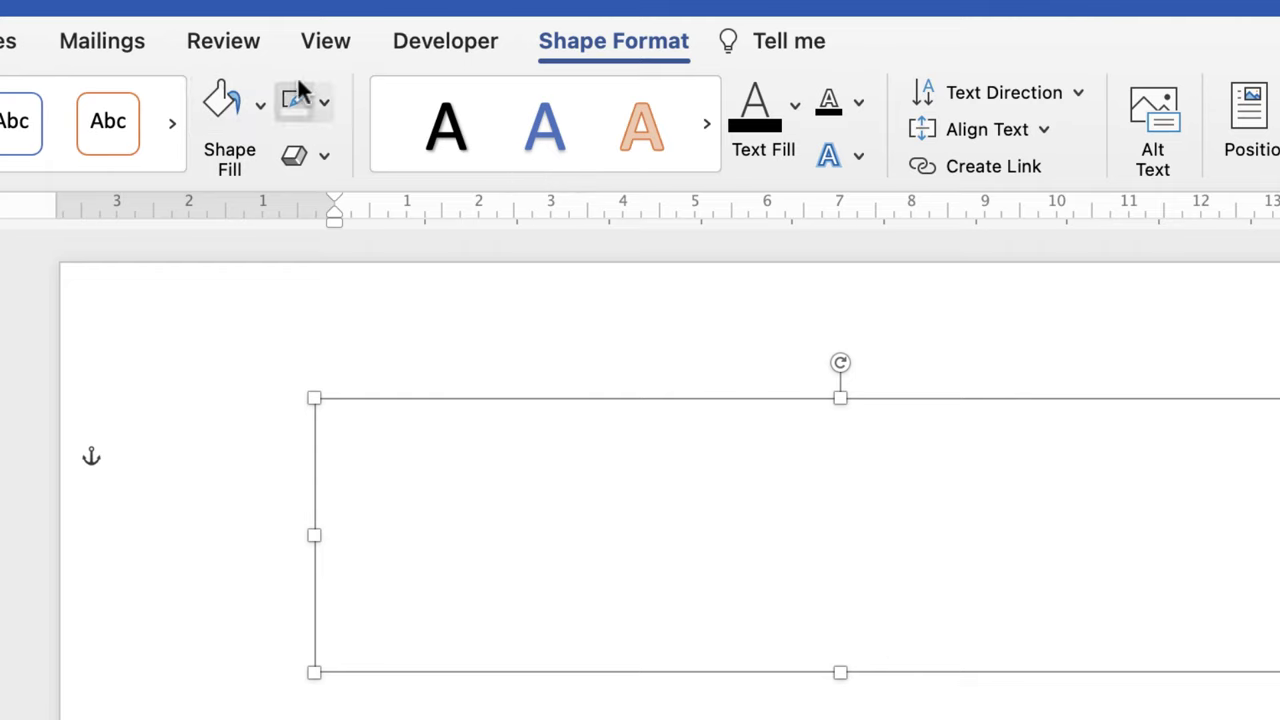
click(320, 106)
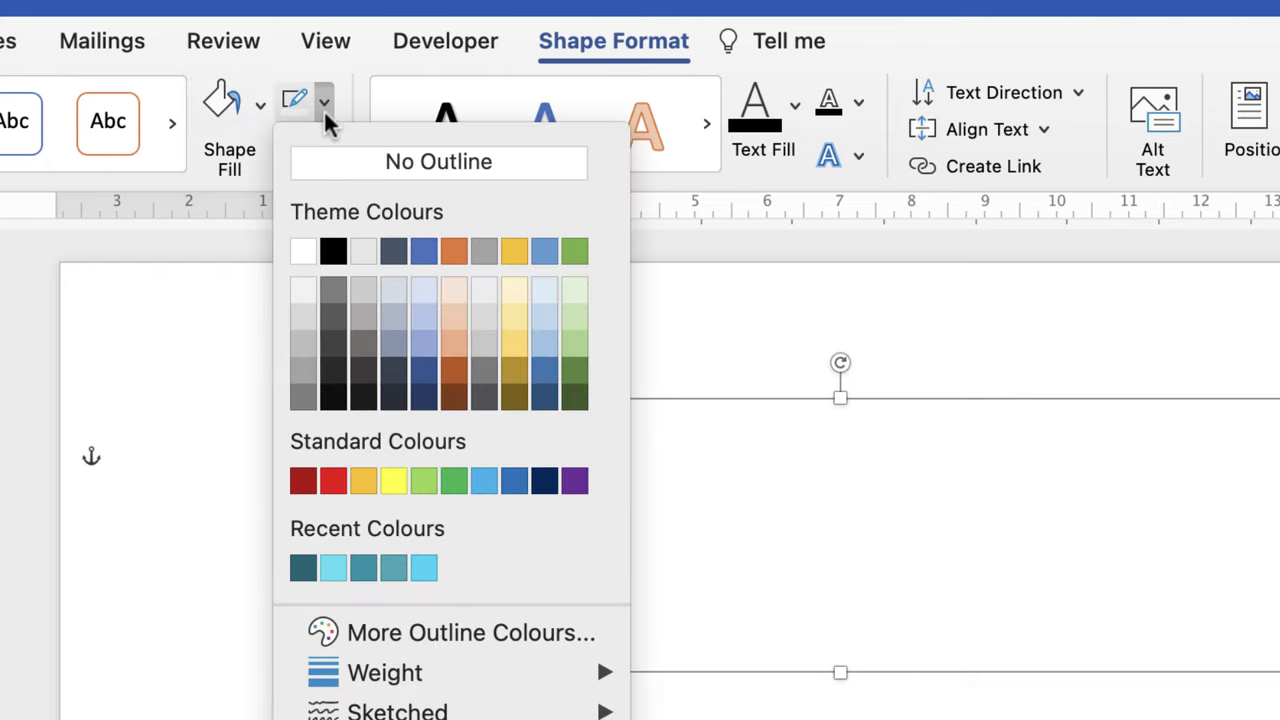
click(334, 168)
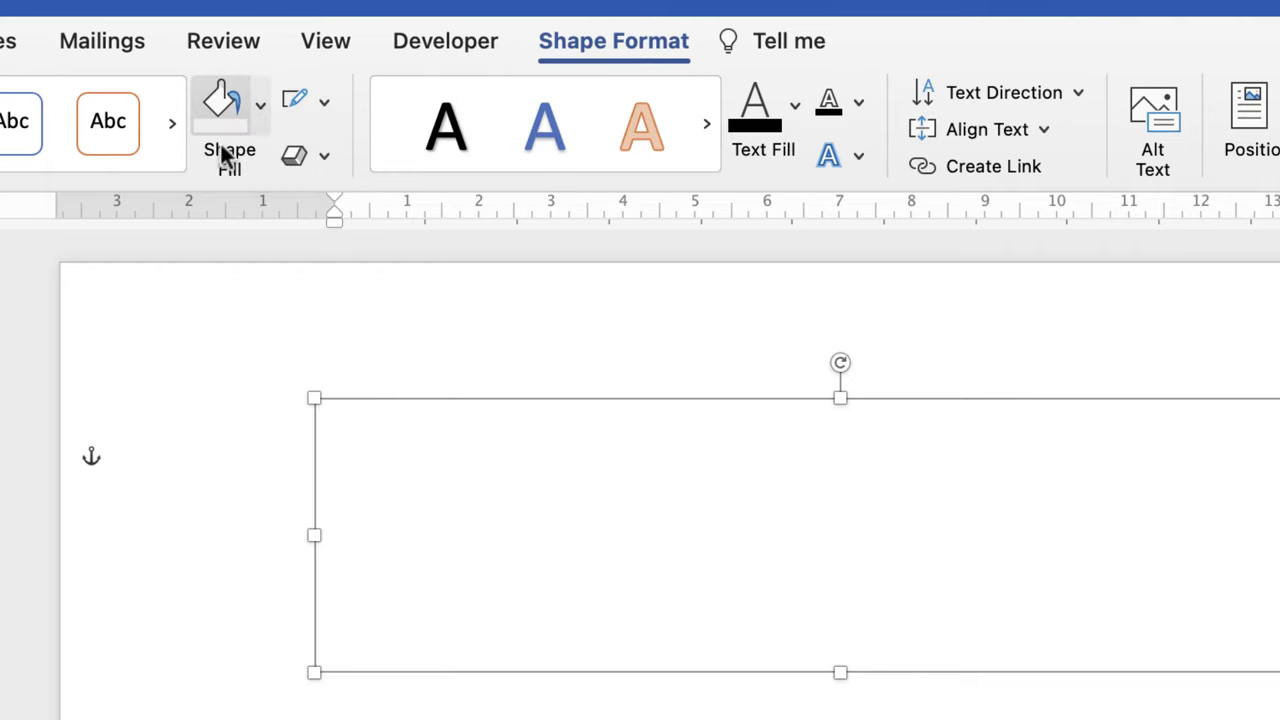
click(259, 108)
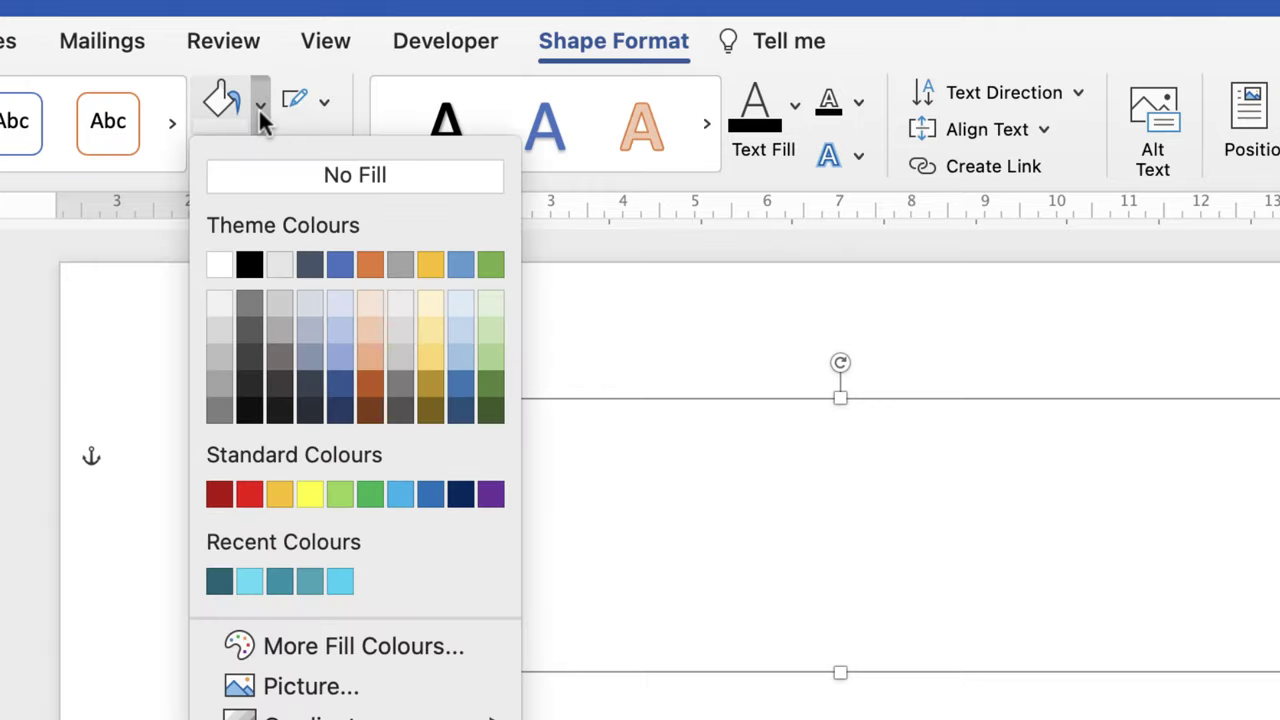
click(277, 178)
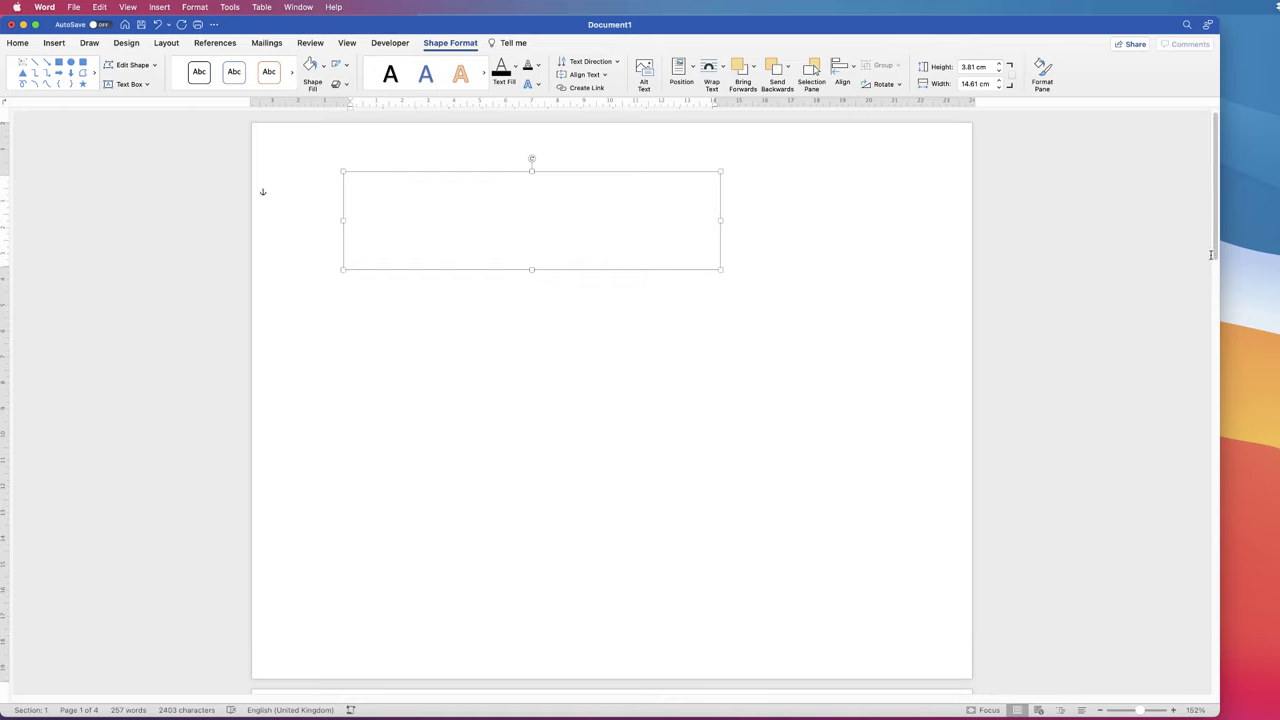
Copy the word "Challenge" from the word list on the second page and paste it into the text box
scroll(728, 485, down, 10)
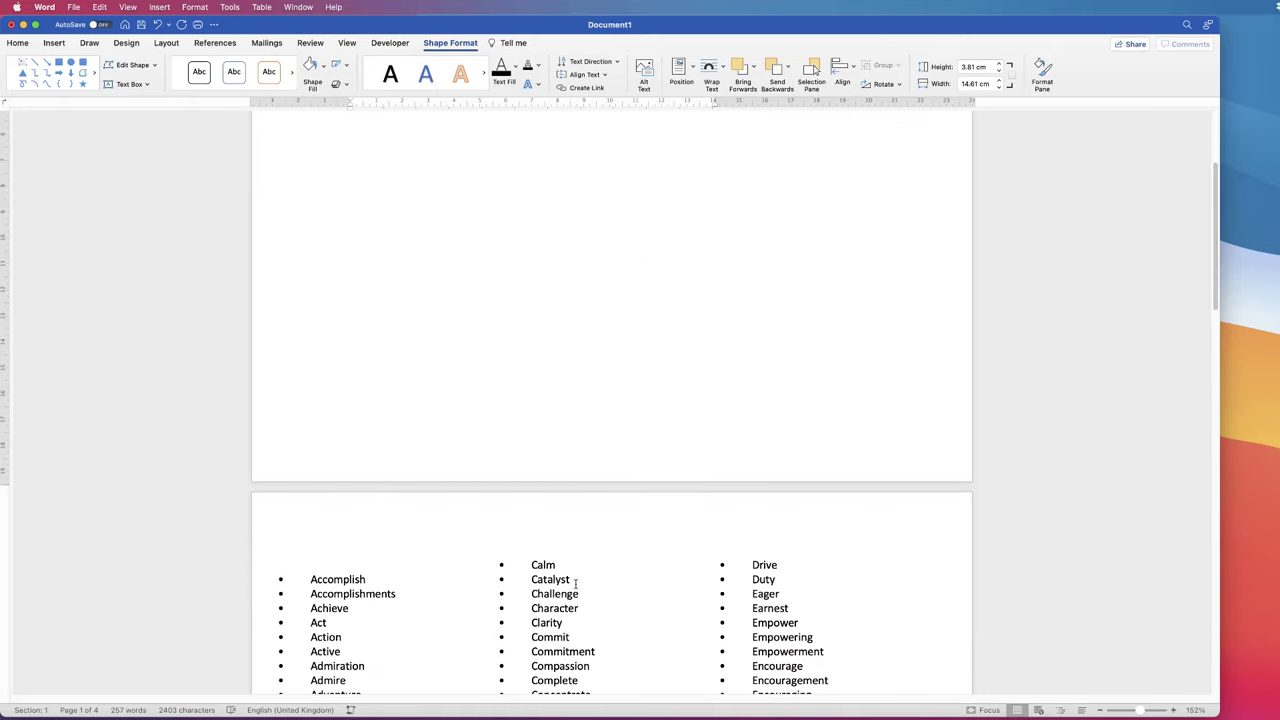
drag(581, 594, 534, 597)
key(cmd+c)
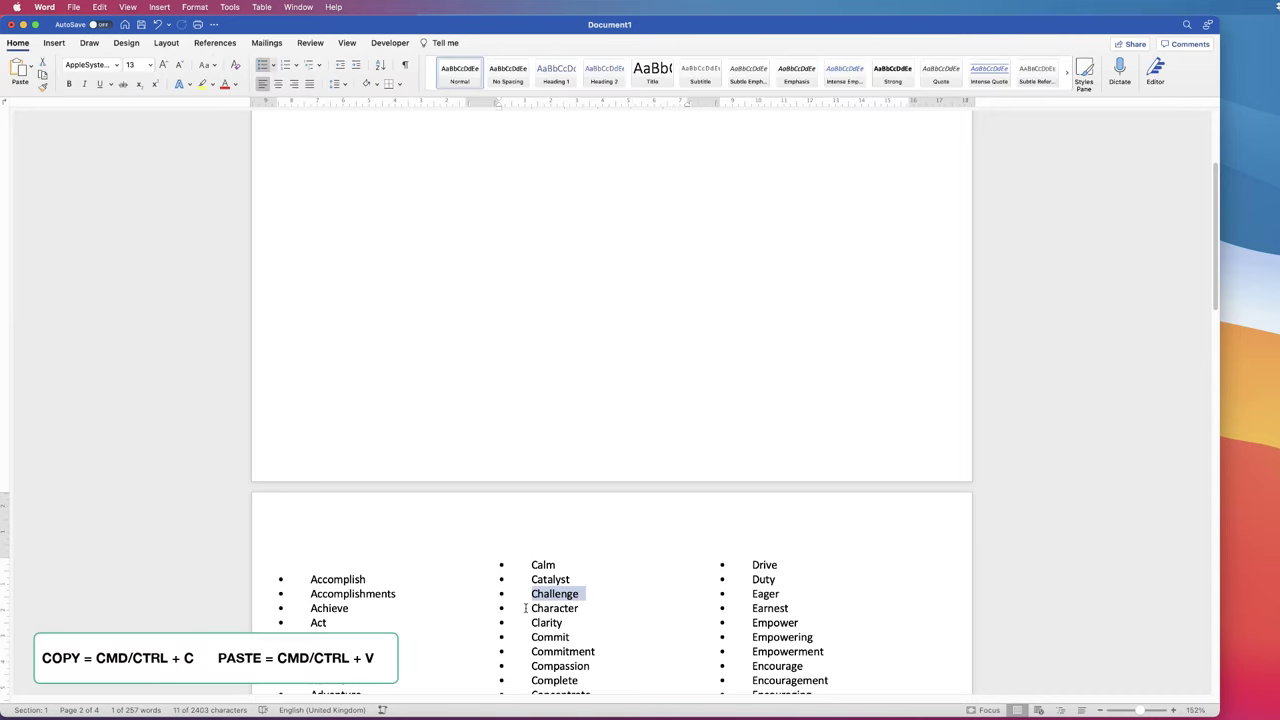
scroll(751, 131, up, 10)
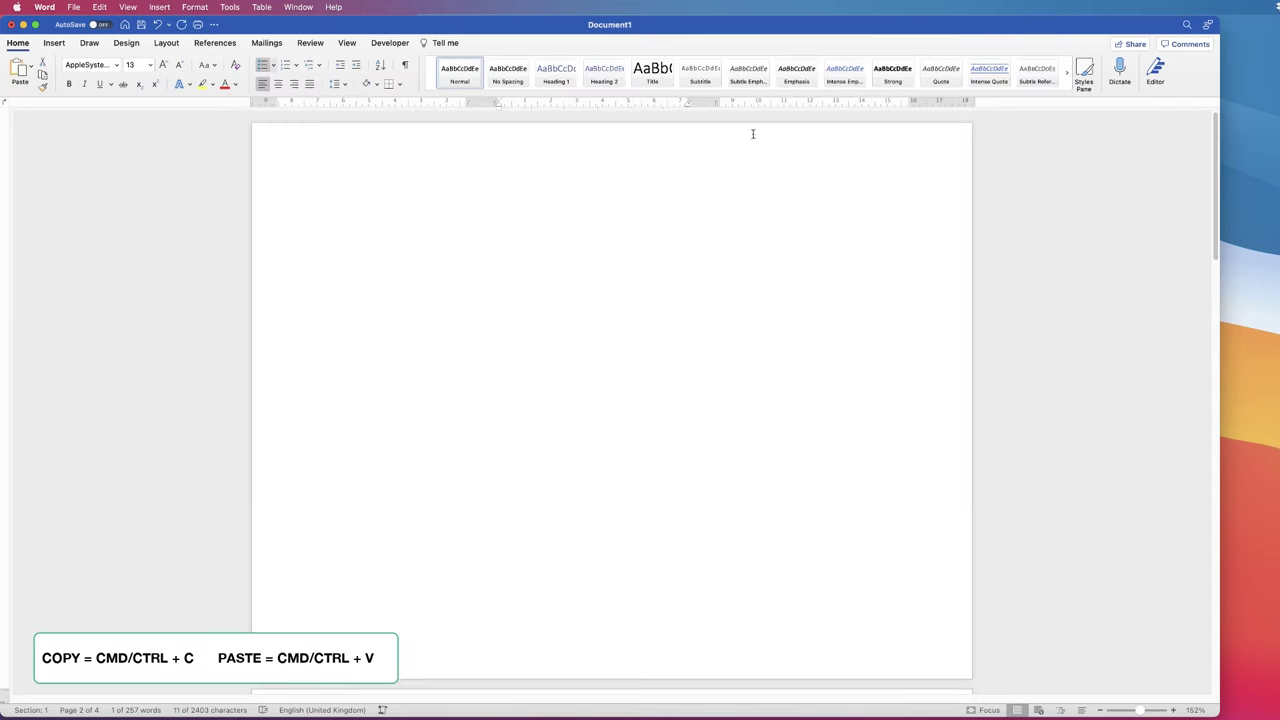
click(374, 214)
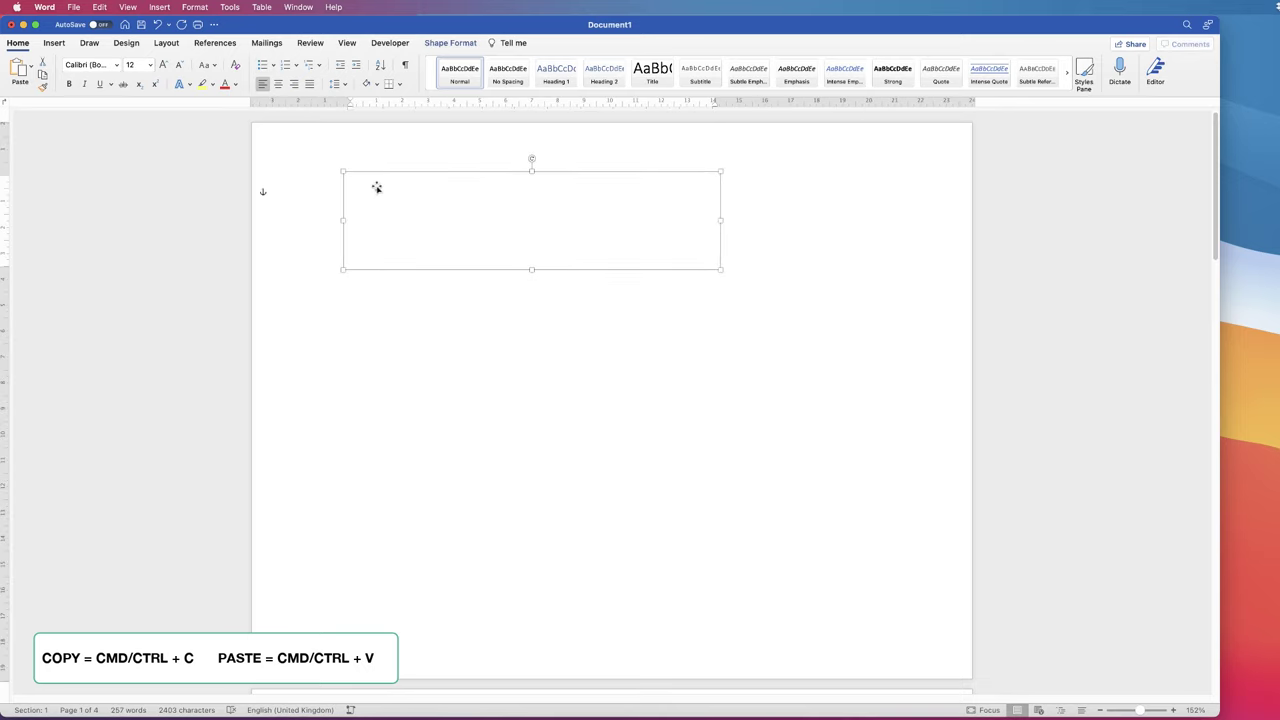
click(376, 187)
key(cmd+v)
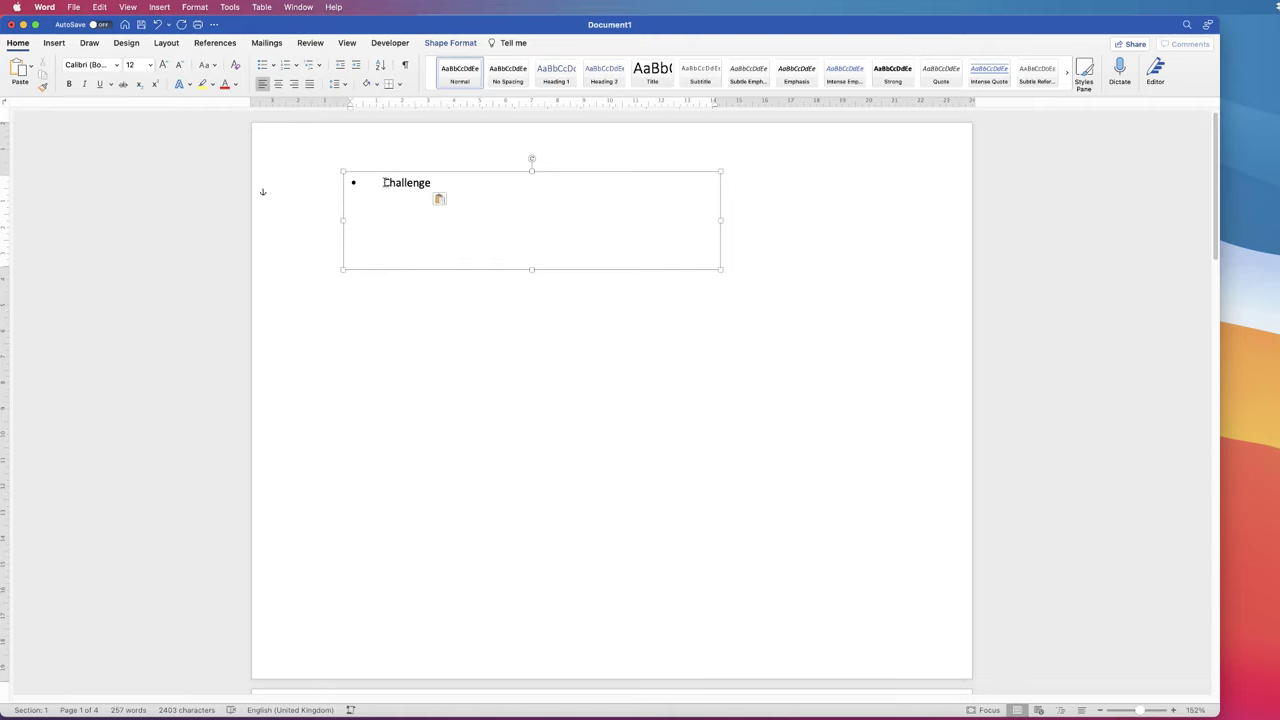
Remove the bullet and its indent from the word "Challenge" in the text box, and deselect the box
click(351, 183)
key(BackSpace)
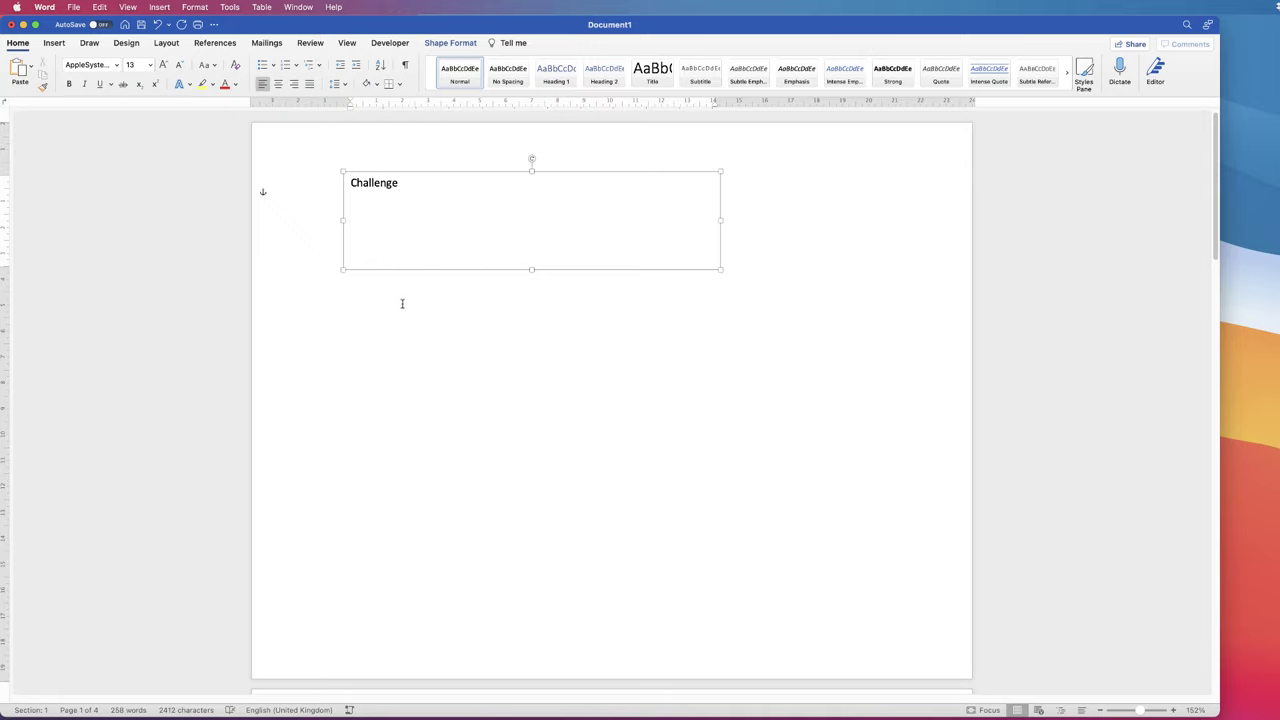
click(718, 288)
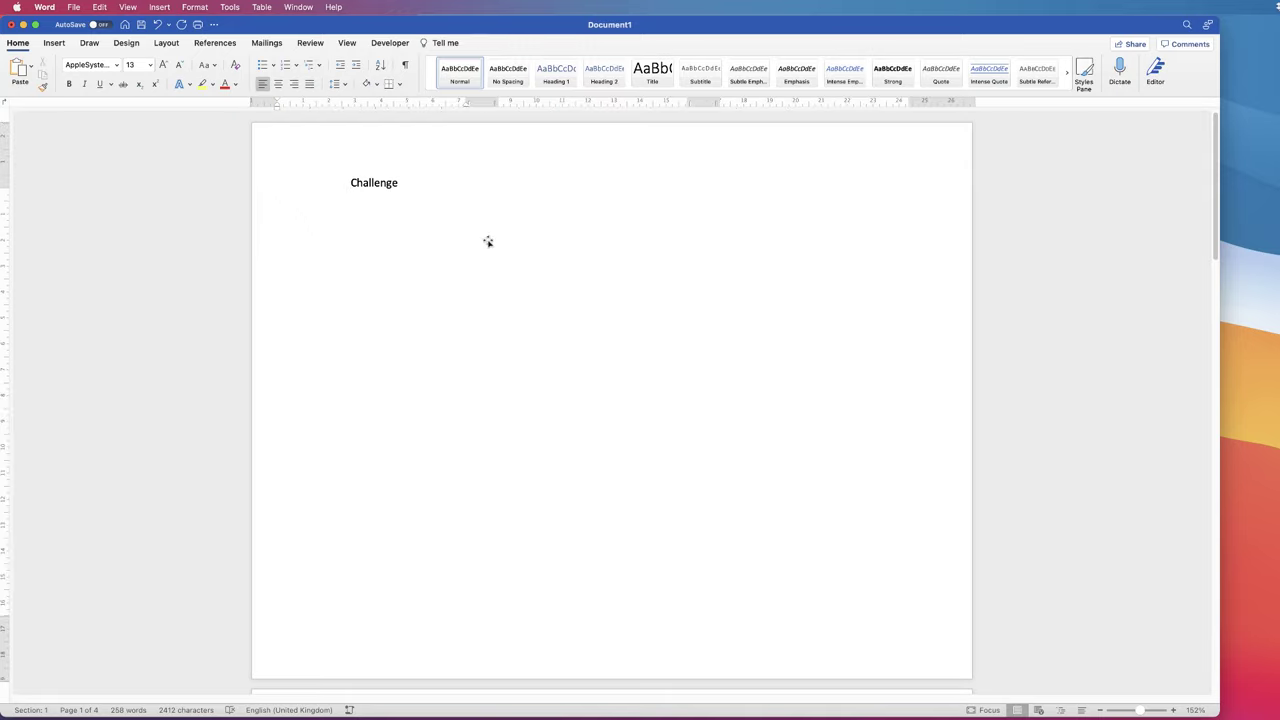
Set the text box's word "Challenge" in the Breaking News font without bold
click(470, 195)
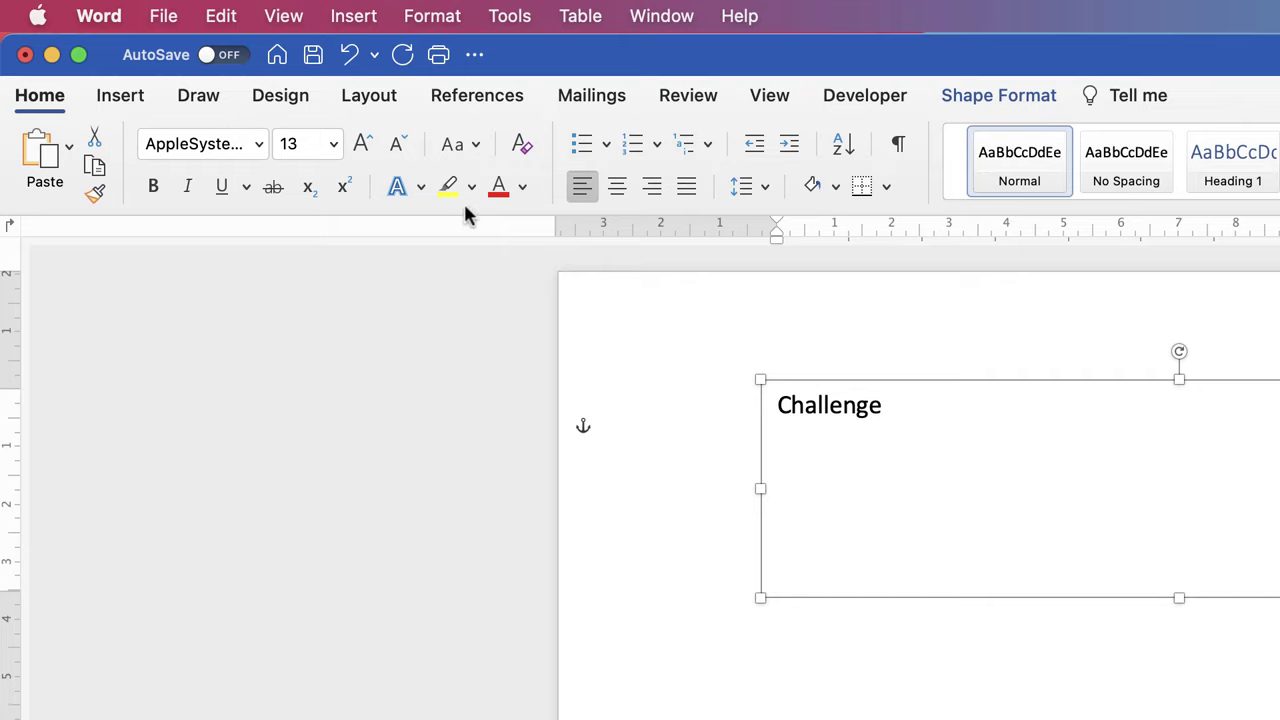
click(257, 146)
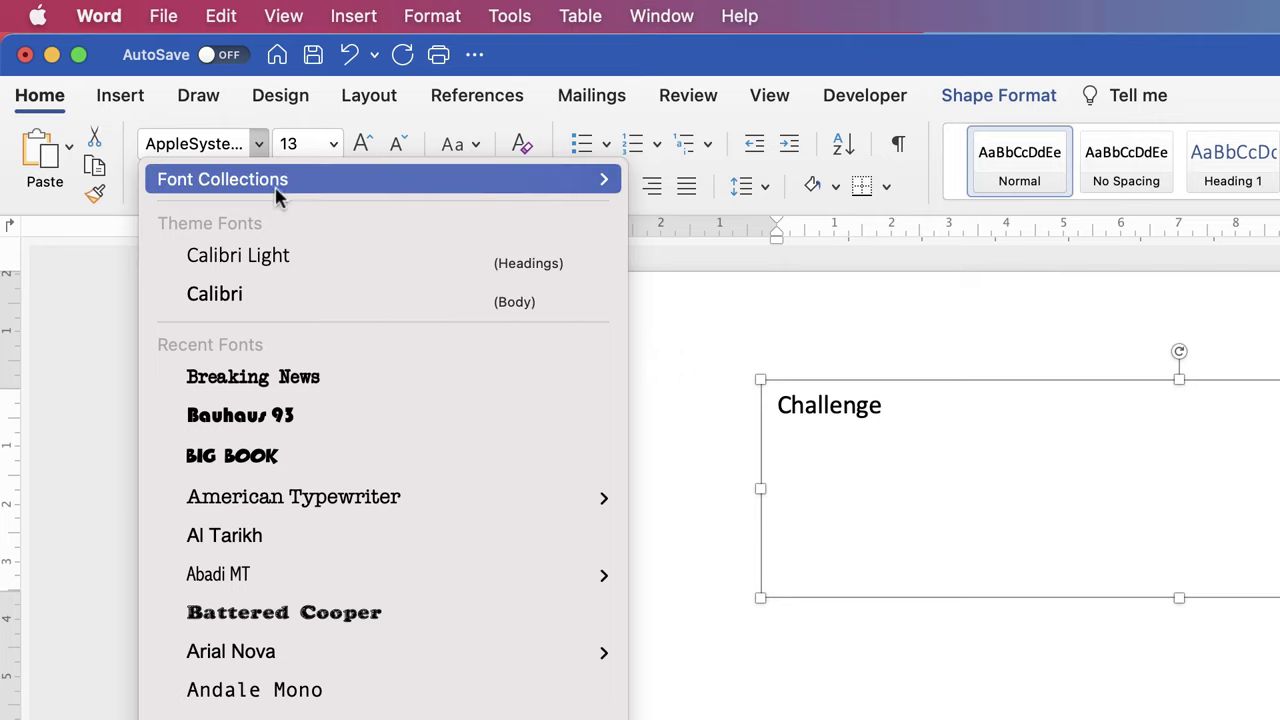
click(230, 385)
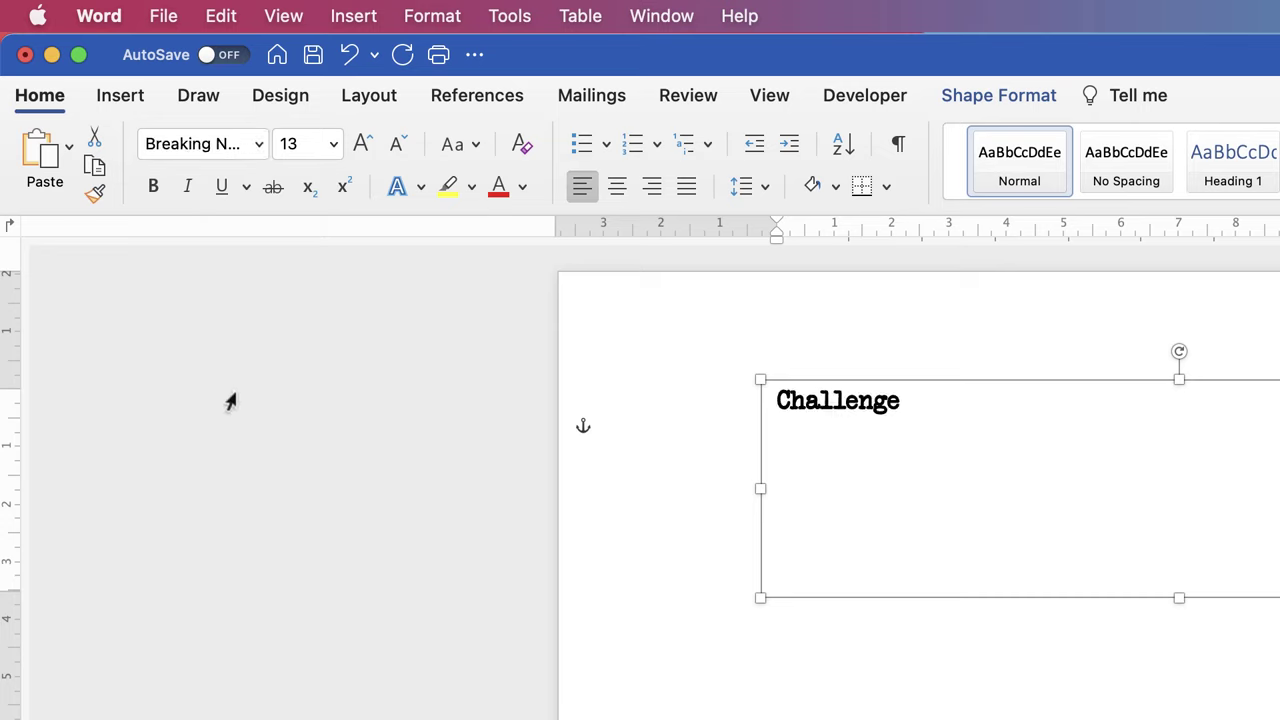
click(155, 187)
click(155, 187)
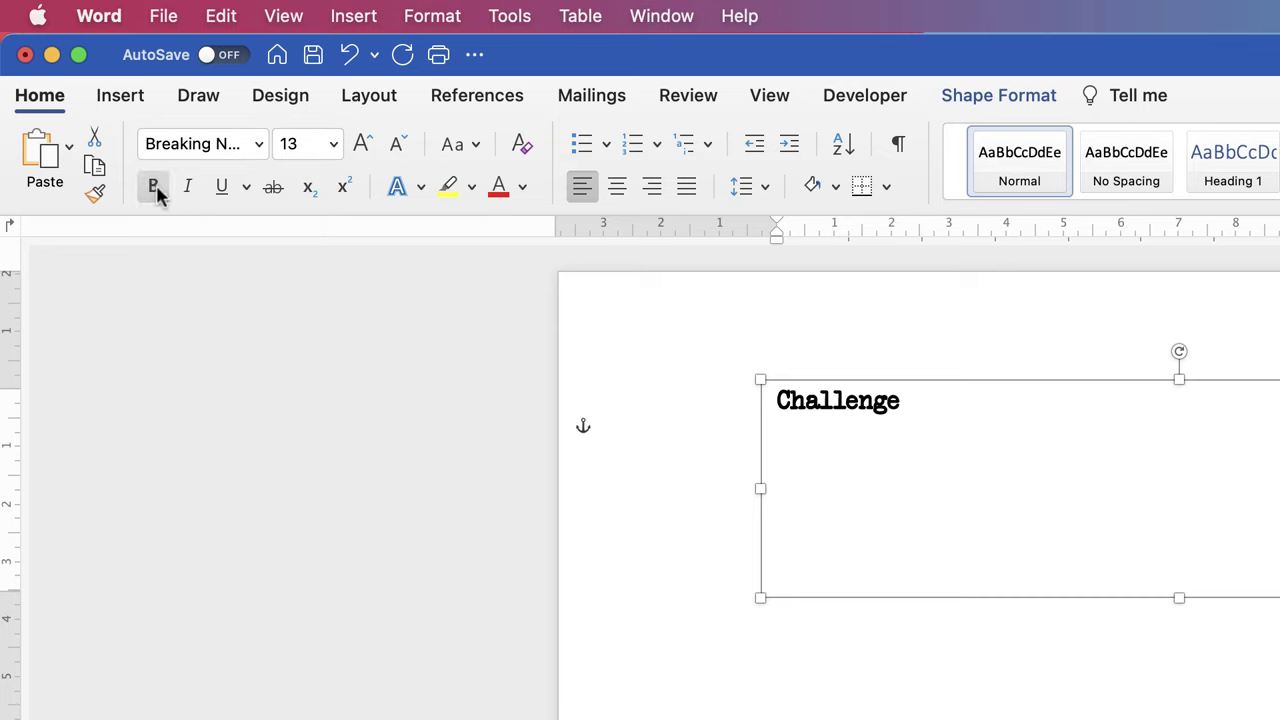
Increase the font size of "Challenge" in the text box to 18
click(333, 146)
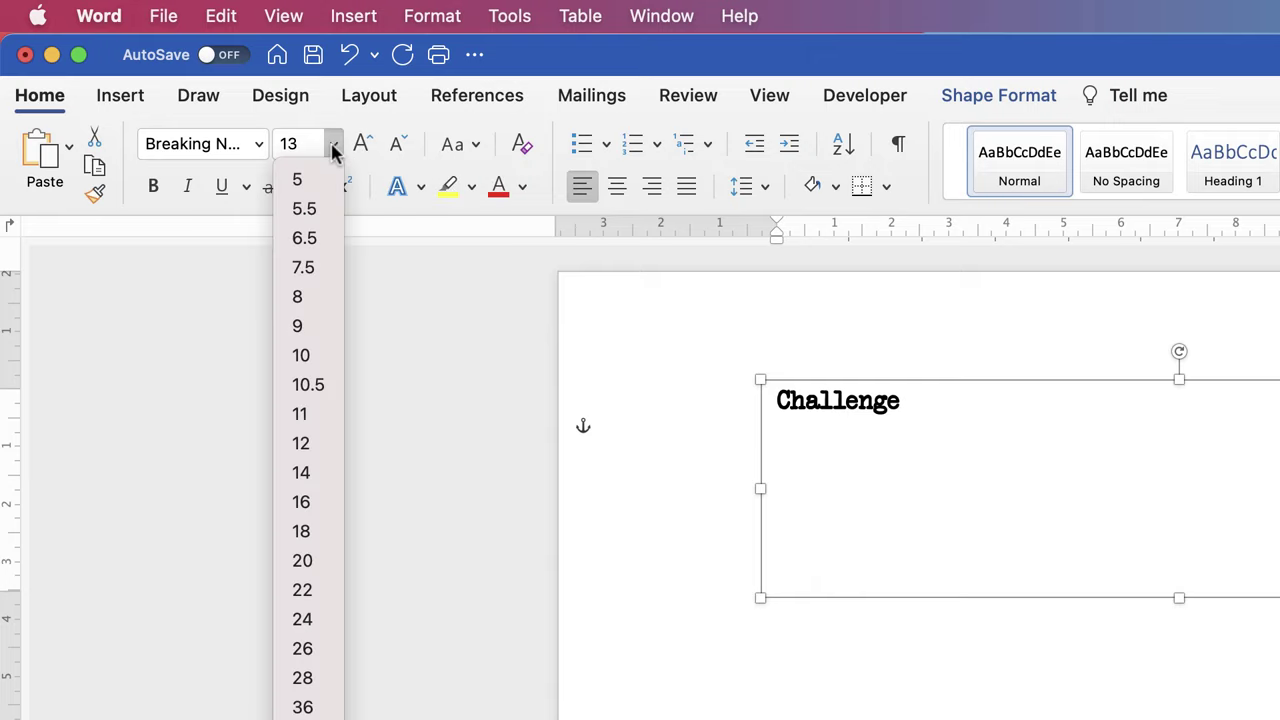
click(333, 146)
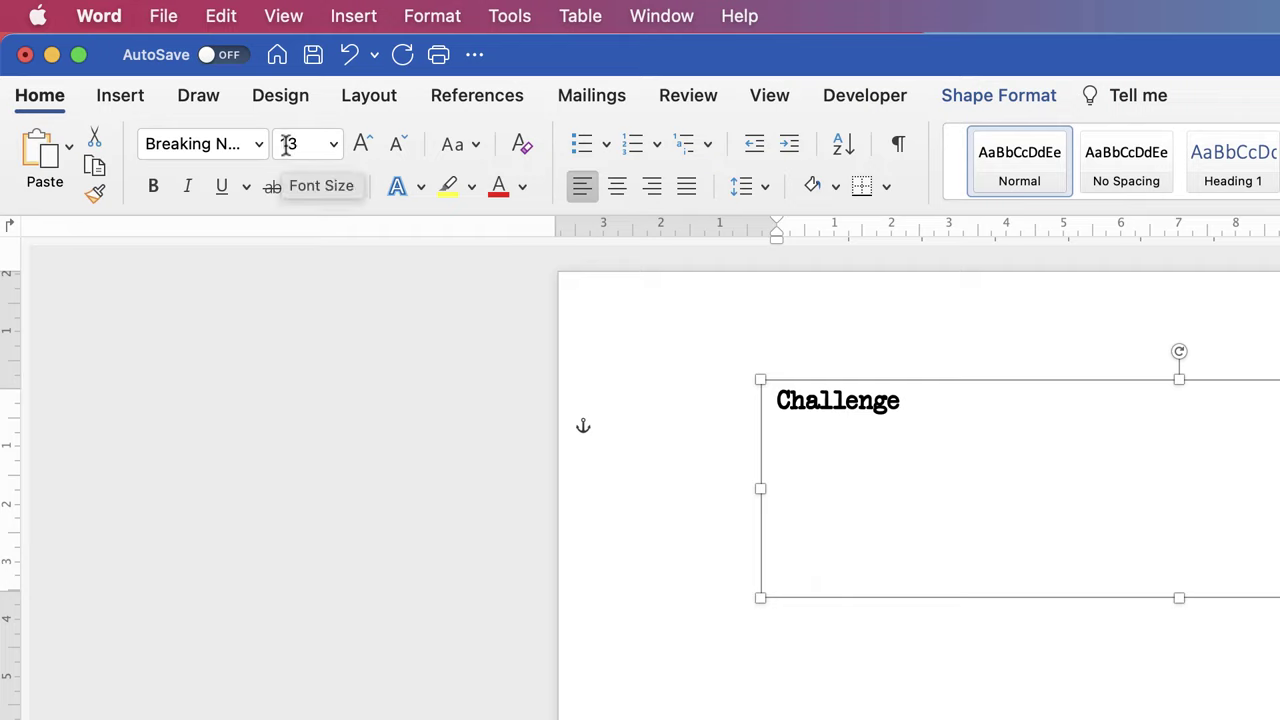
click(361, 148)
click(361, 148)
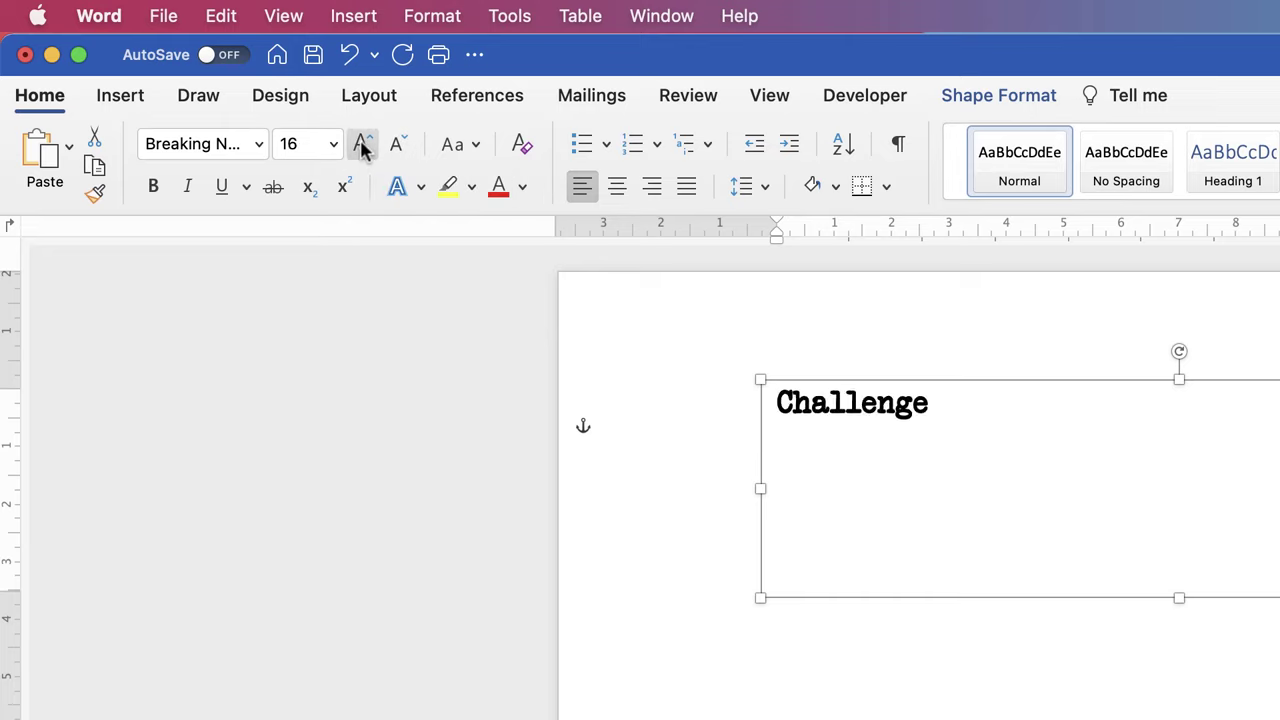
click(361, 148)
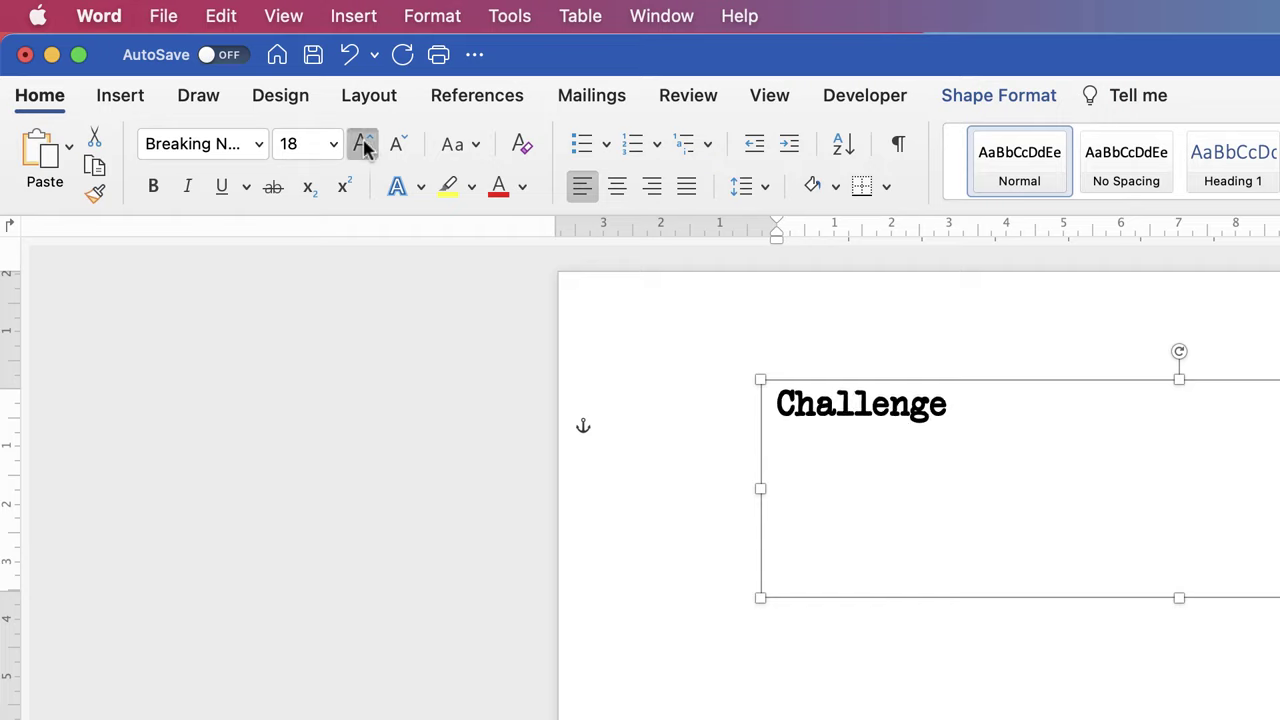
Increase the font size of "Challenge" in the text box to 20 and change the word to uppercase
click(361, 148)
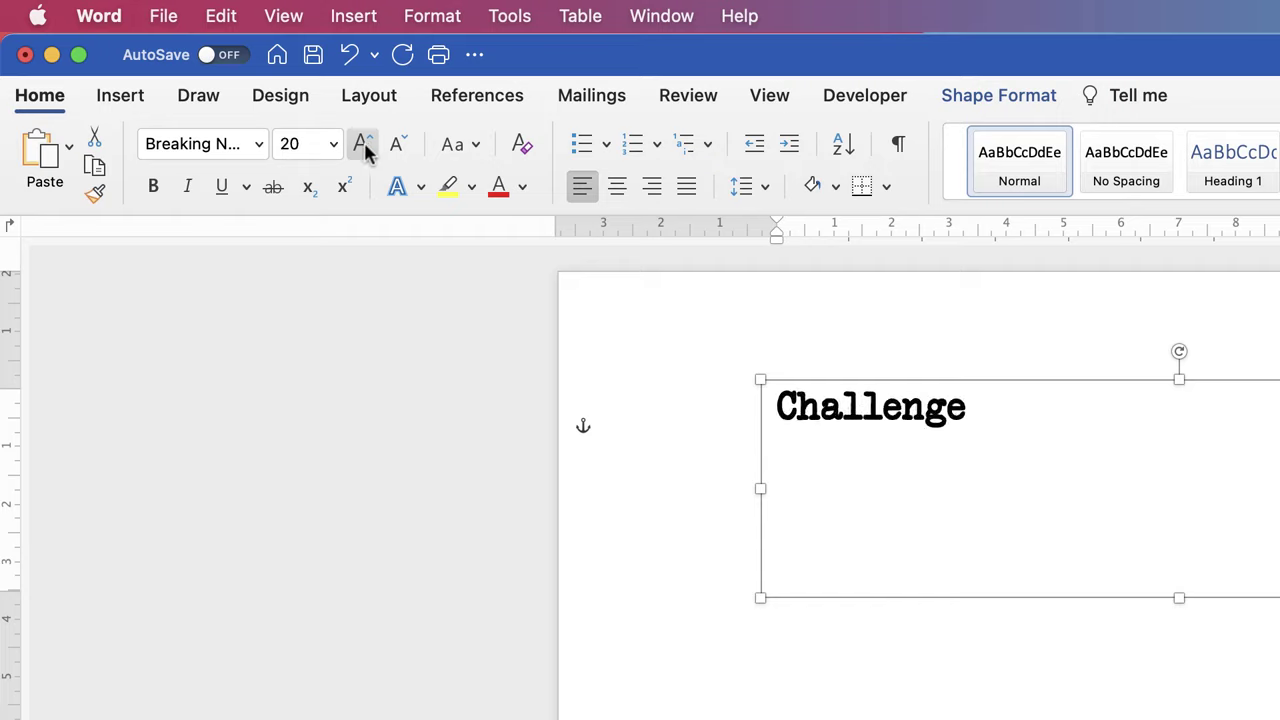
click(475, 148)
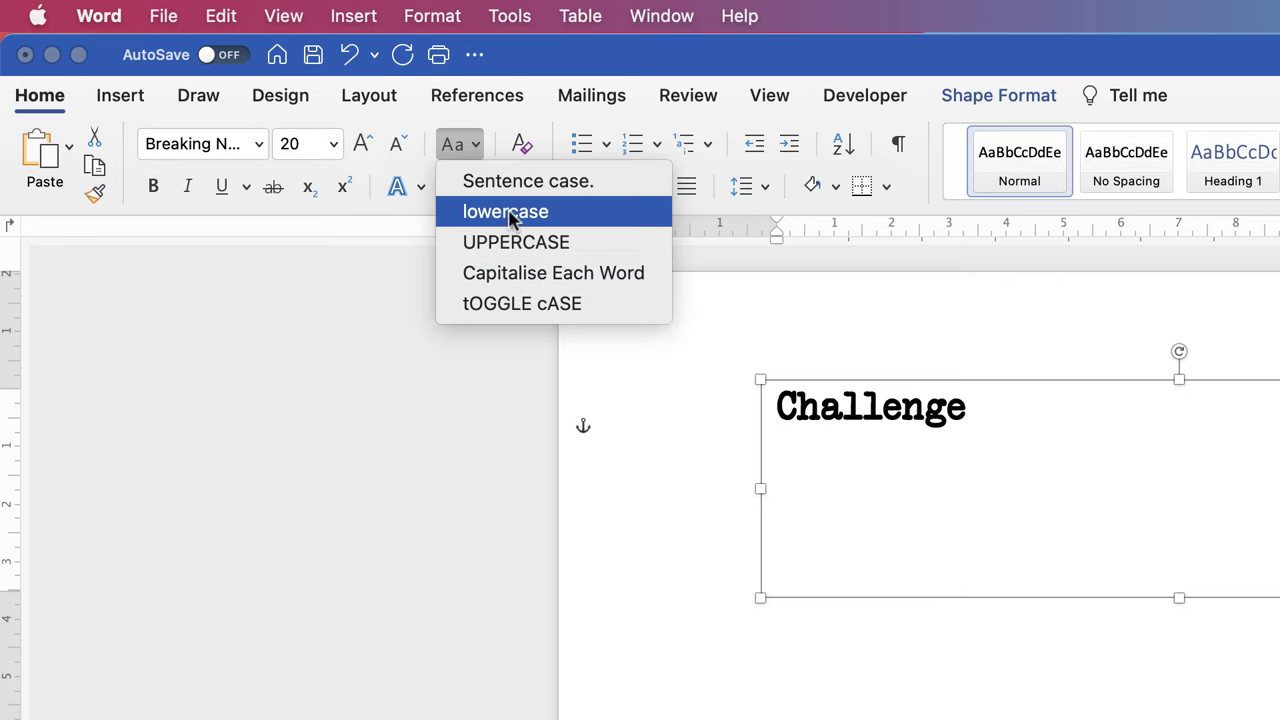
click(486, 245)
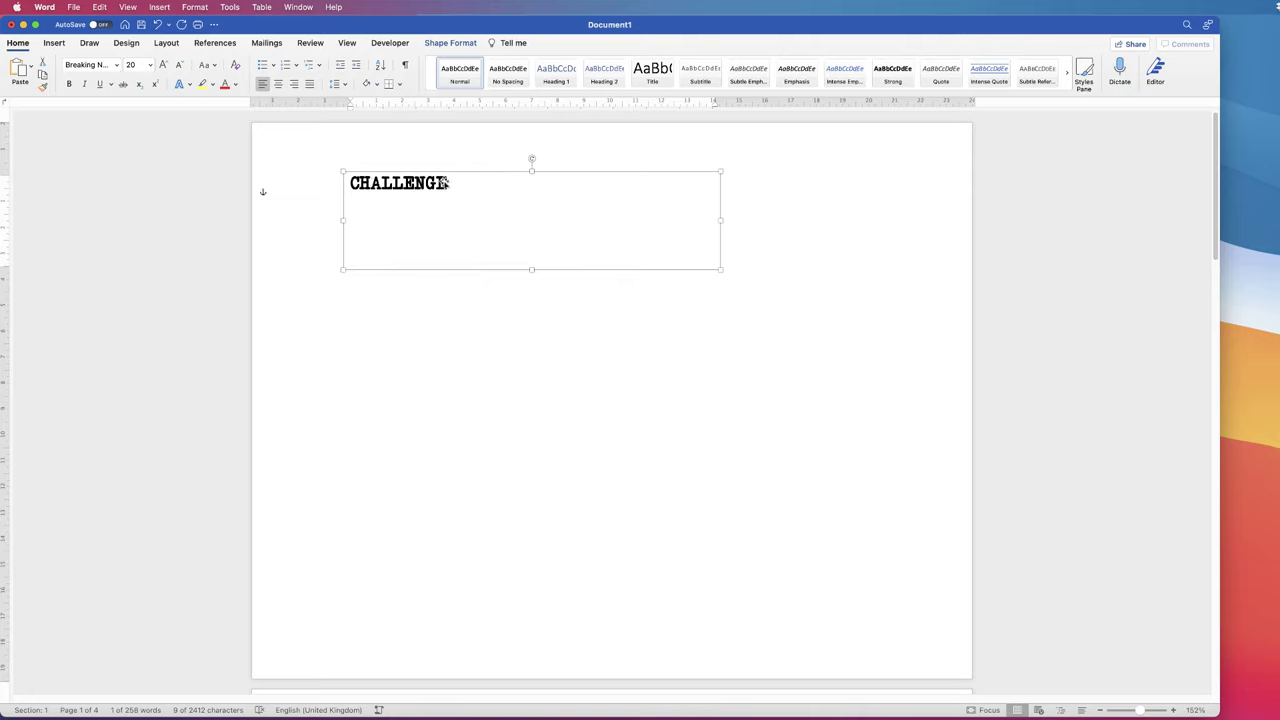
Expand the character spacing of "CHALLENGE" by 1.5 pt and increase its font size to 26
key(space)
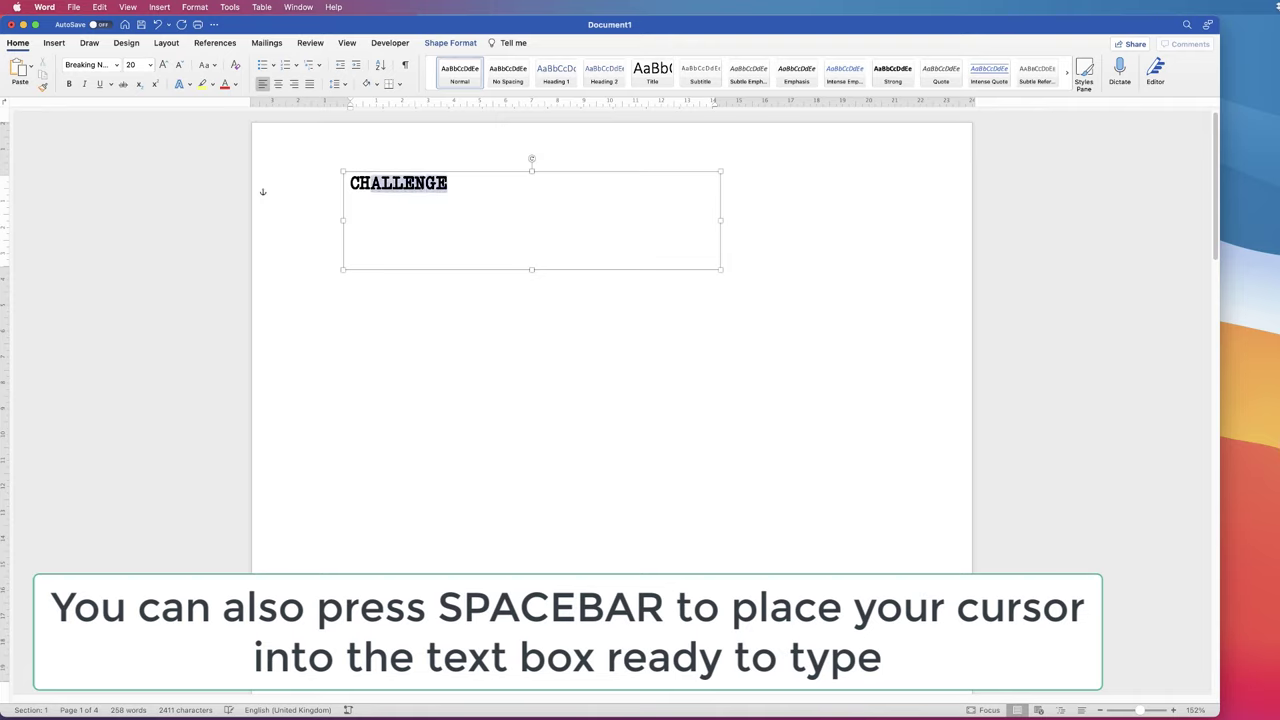
drag(360, 184, 350, 184)
right_click(394, 186)
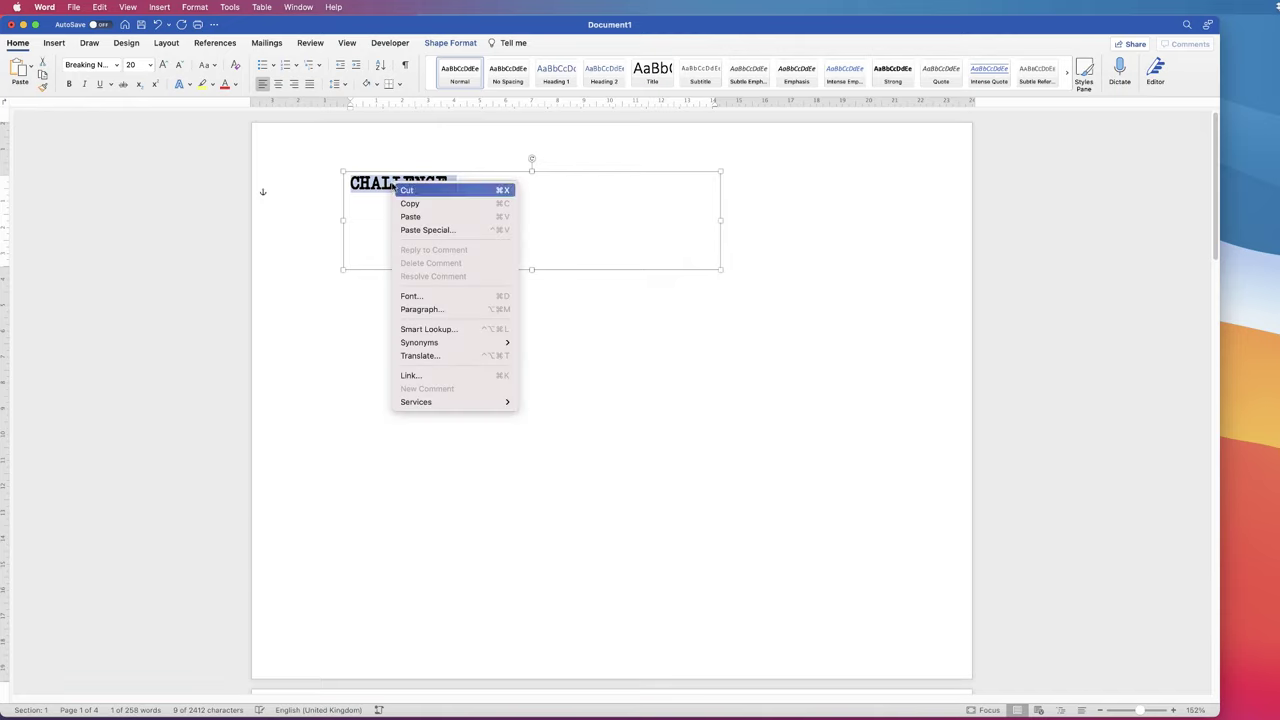
click(412, 296)
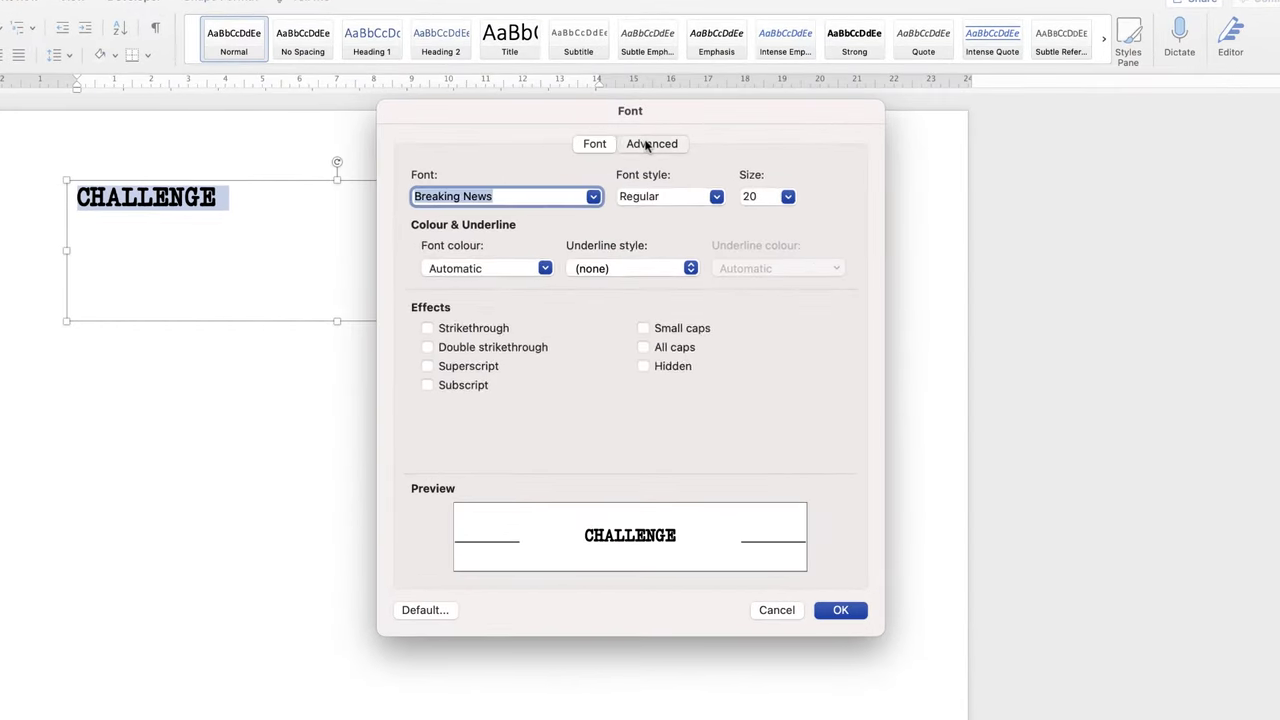
click(750, 146)
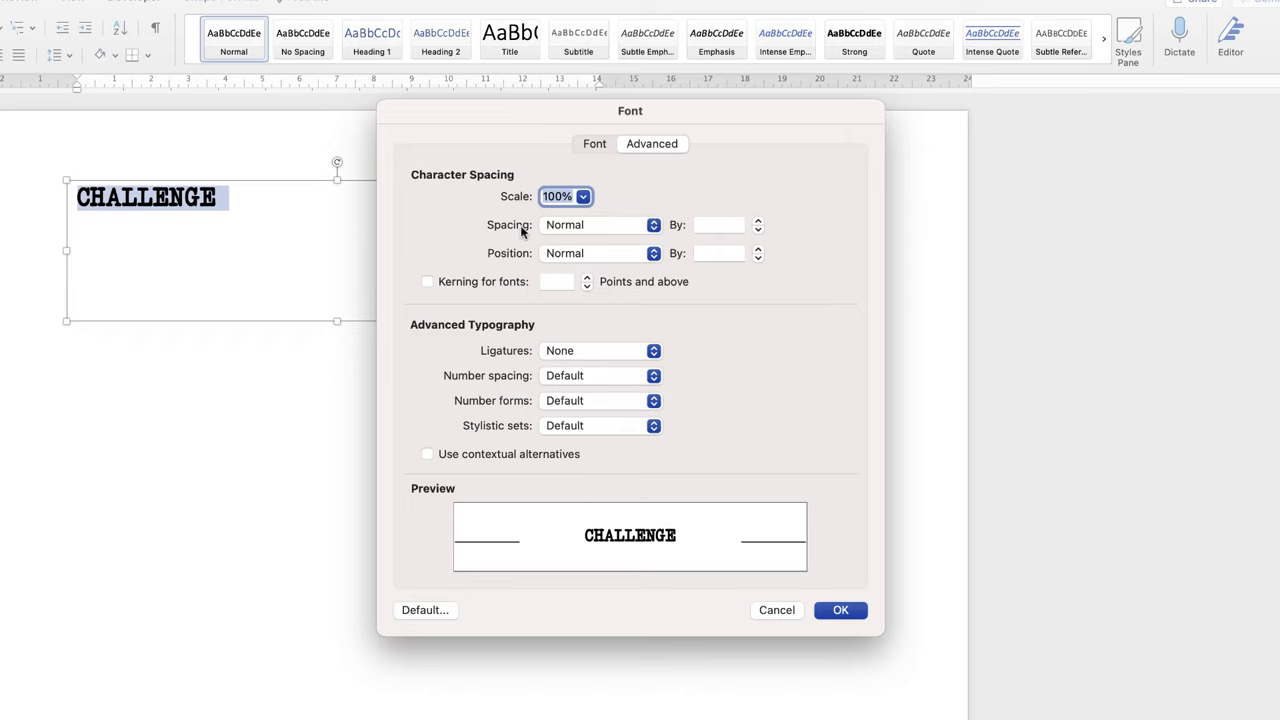
click(654, 226)
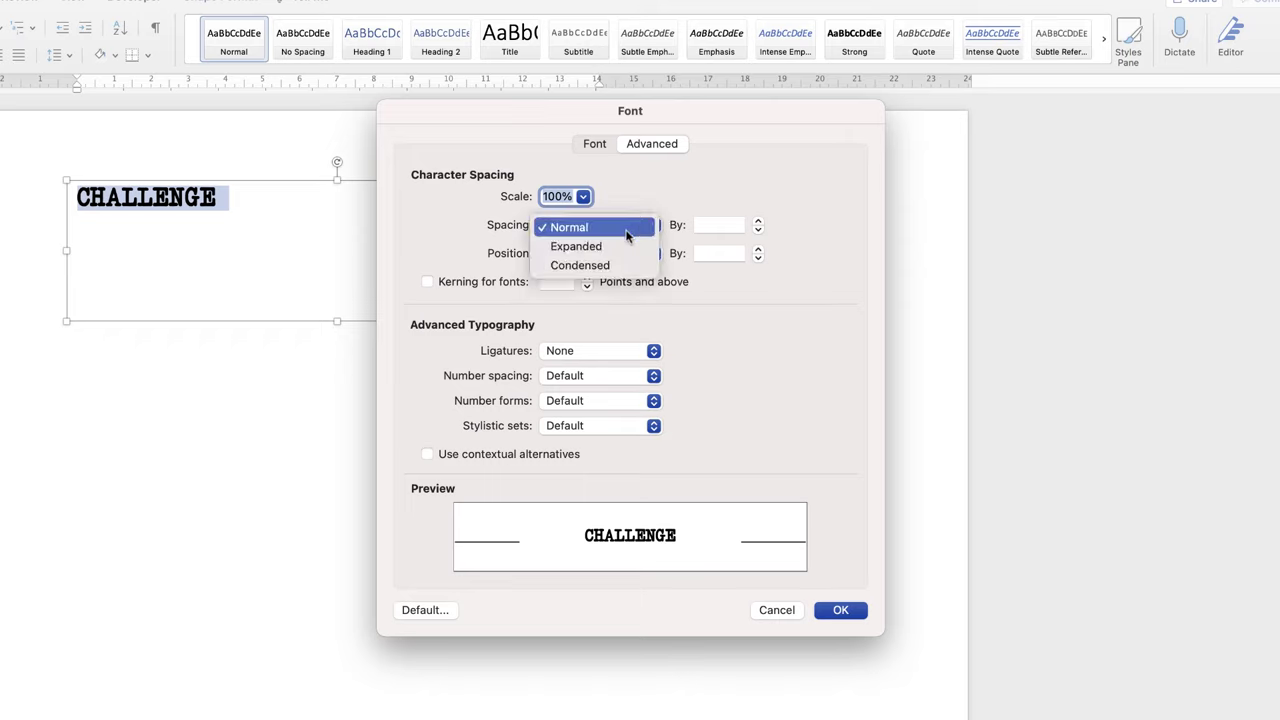
click(578, 248)
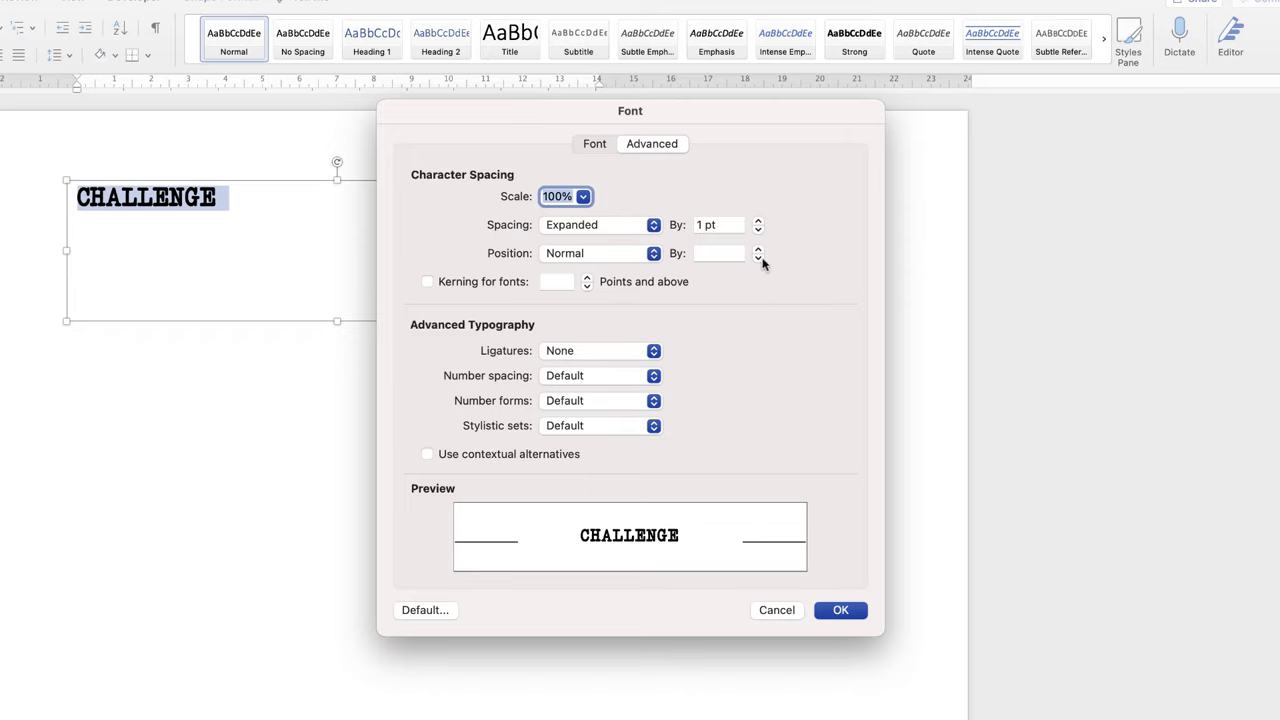
click(758, 223)
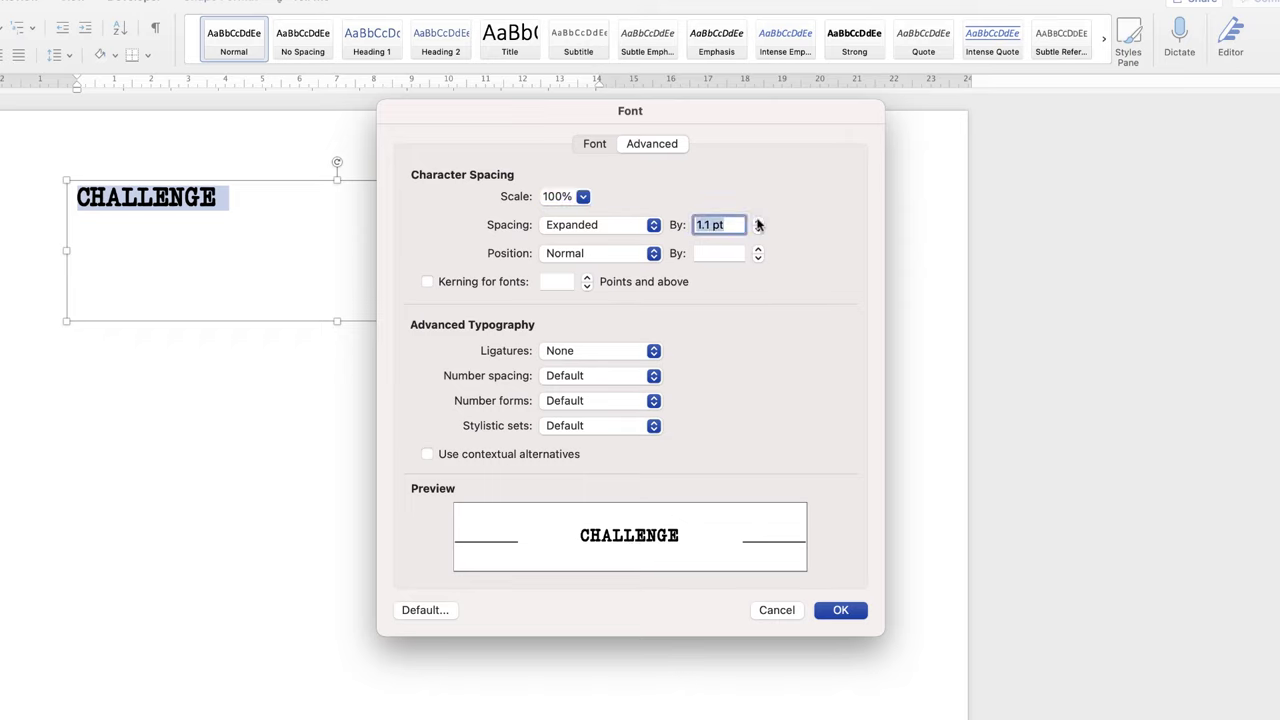
click(758, 222)
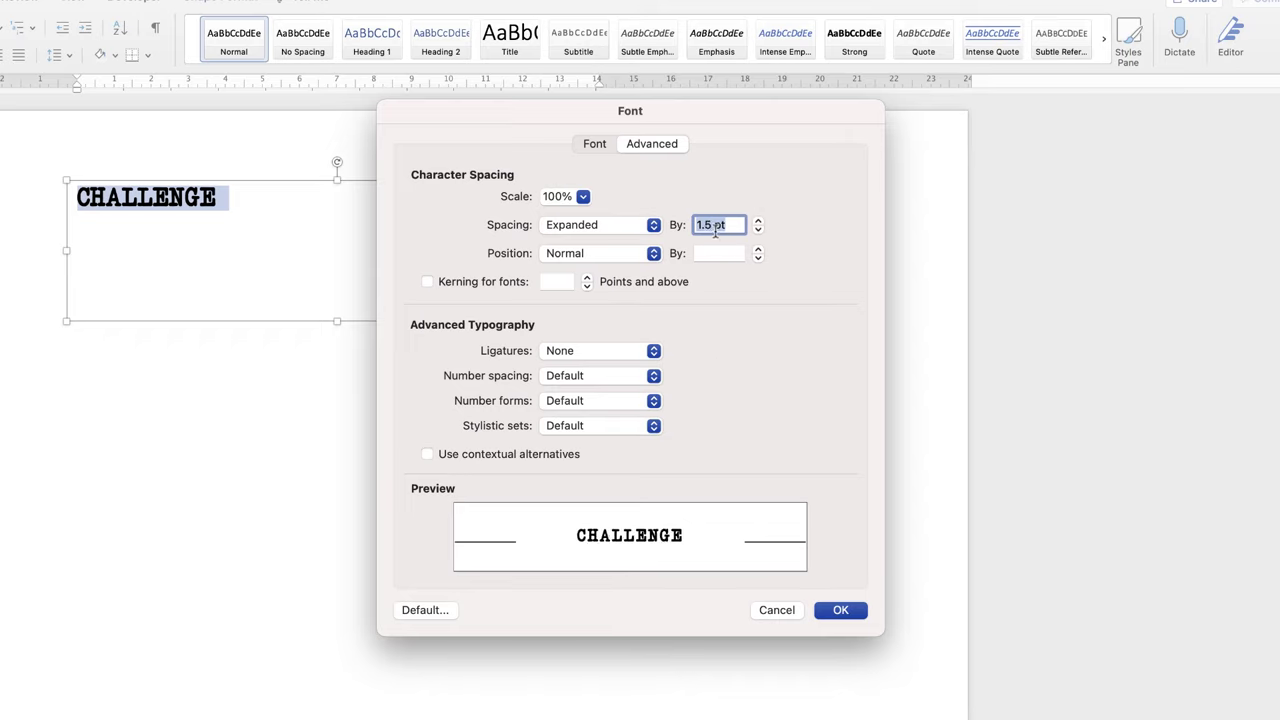
click(839, 609)
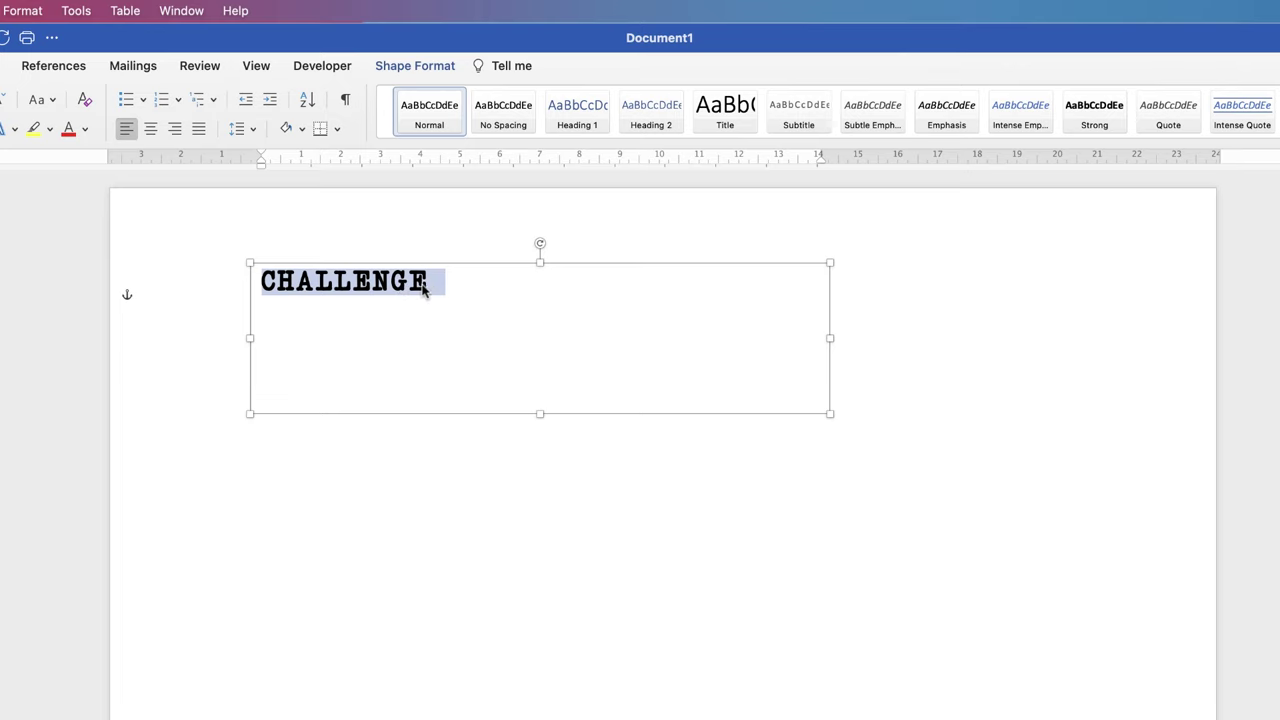
click(78, 99)
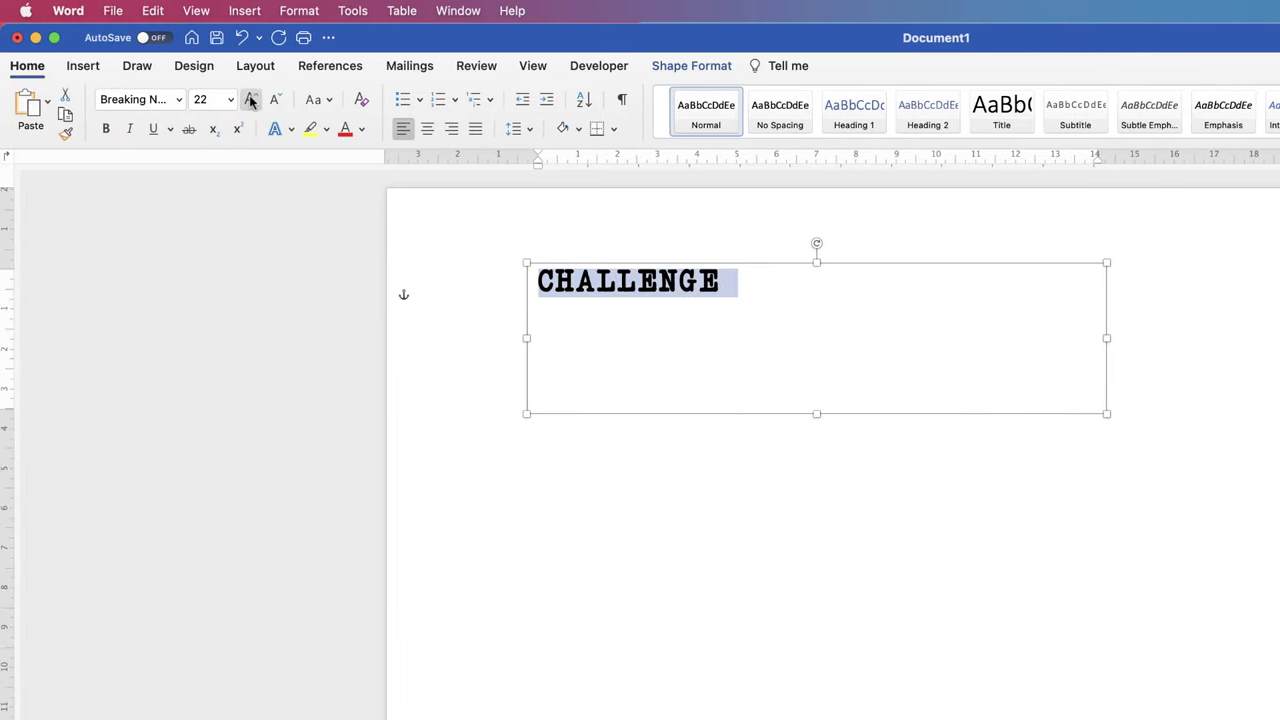
click(251, 101)
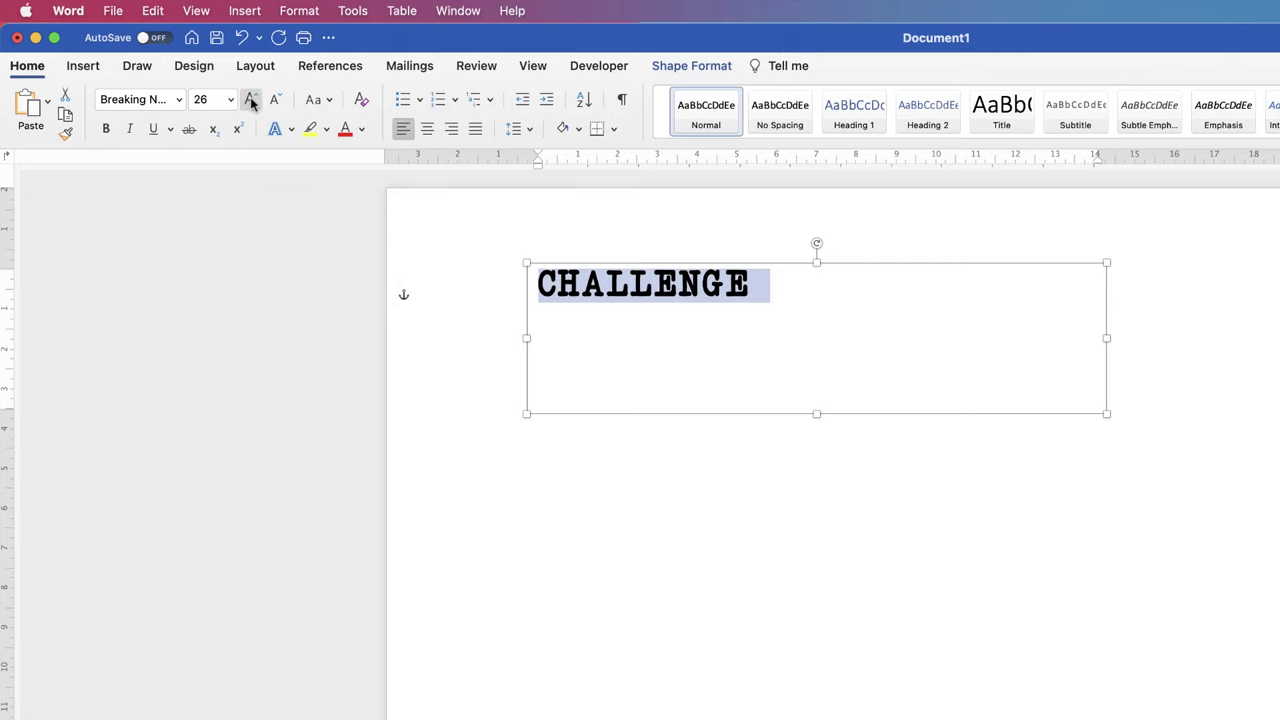
click(362, 131)
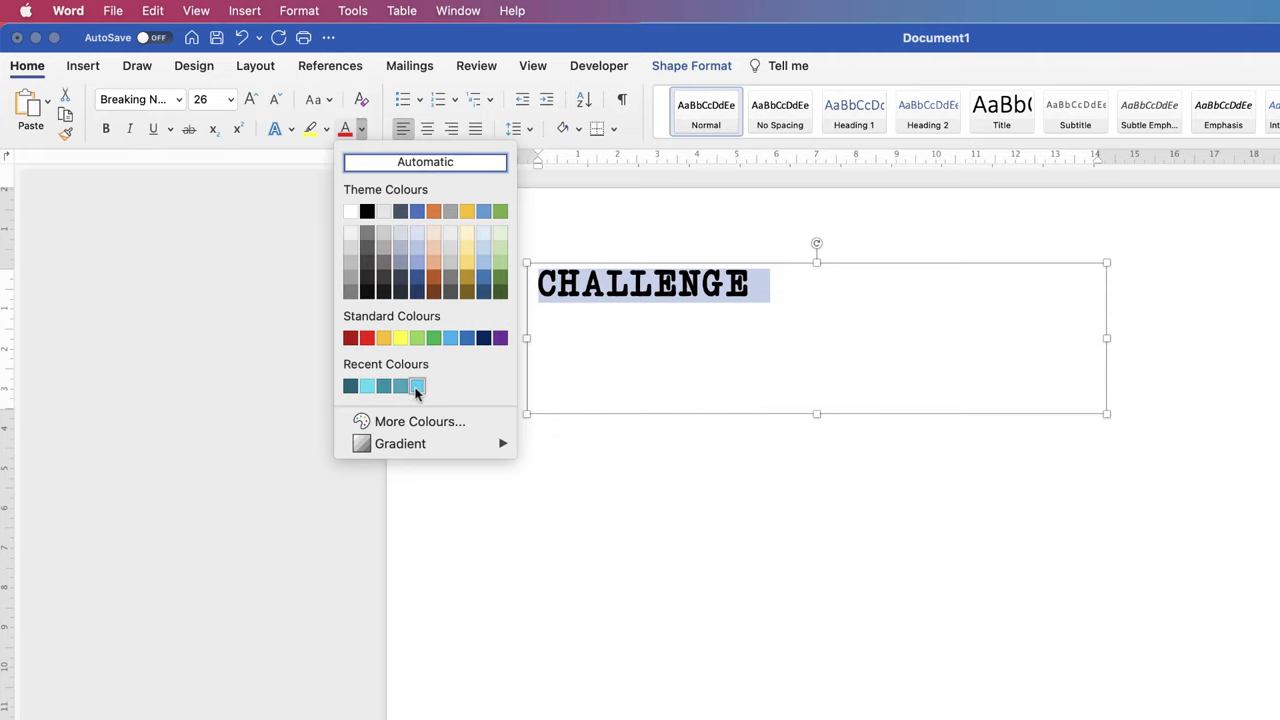
click(375, 424)
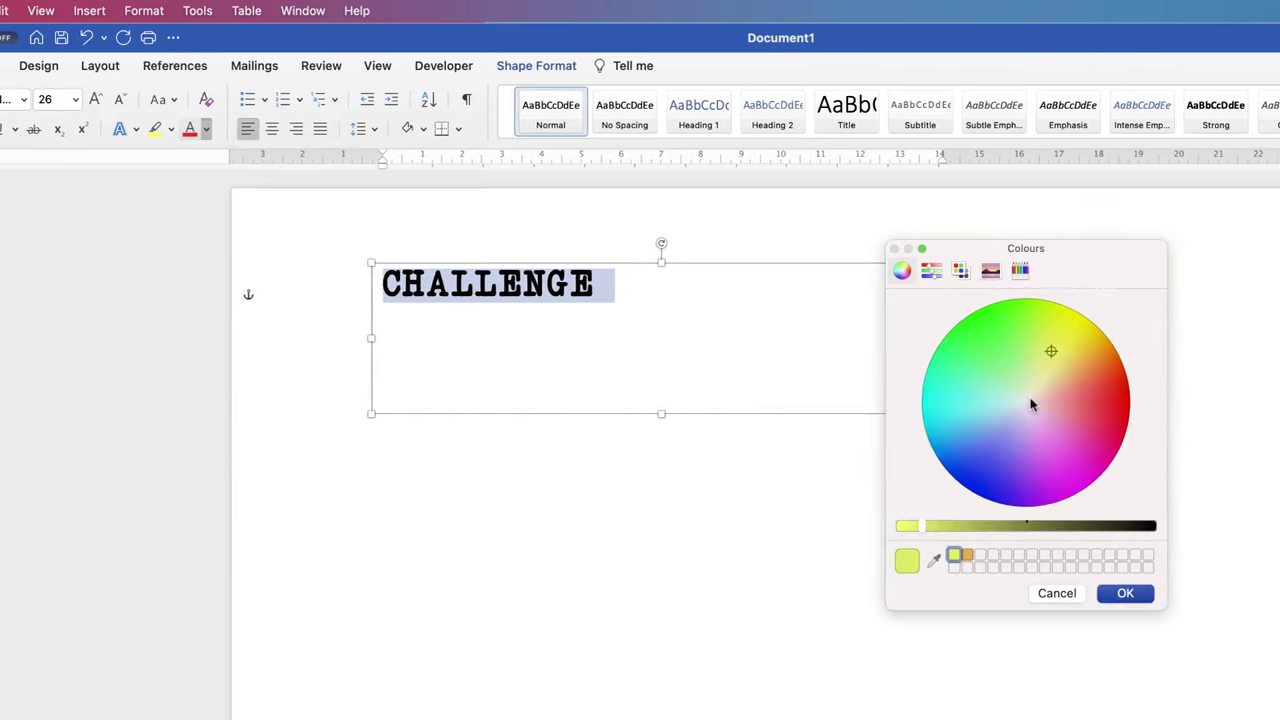
mouse_move(1051, 351)
mouse_down()
mouse_move(1077, 400)
mouse_move(1062, 447)
mouse_move(1023, 465)
mouse_move(974, 457)
mouse_move(960, 422)
mouse_move(984, 389)
mouse_move(952, 433)
mouse_up()
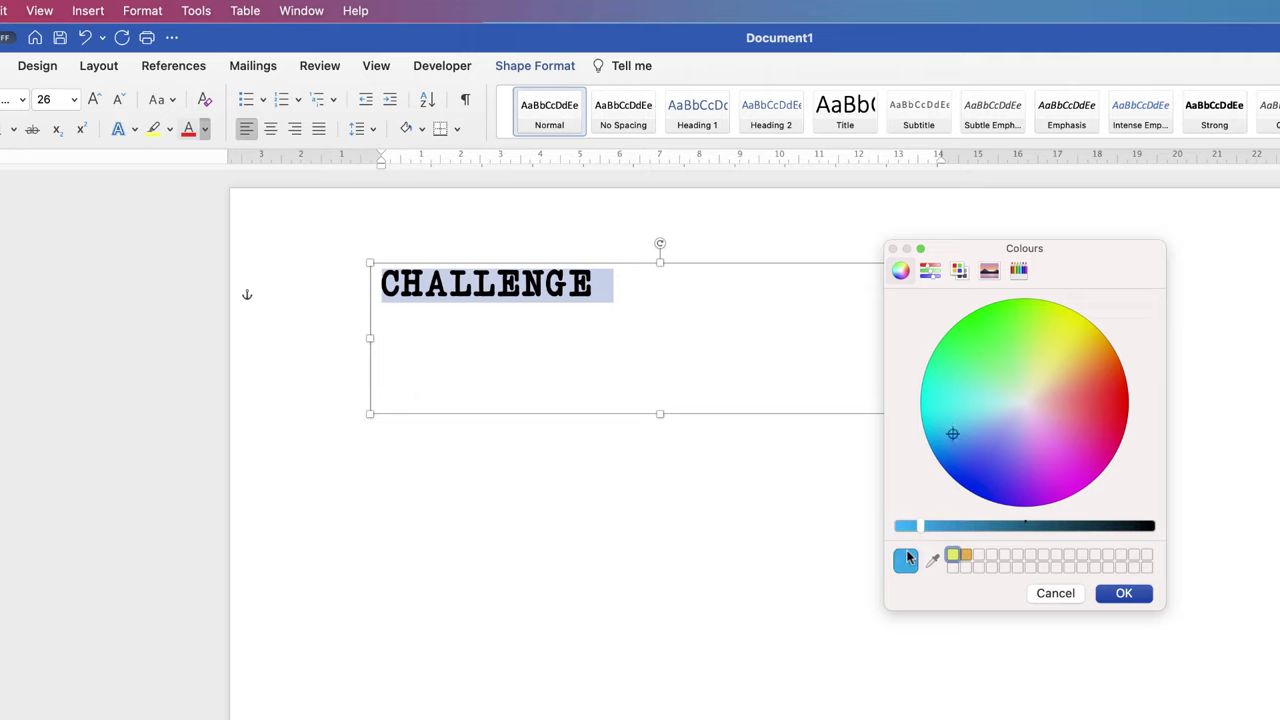
mouse_move(920, 533)
mouse_down()
mouse_move(897, 532)
mouse_move(1020, 531)
mouse_move(914, 531)
mouse_move(925, 535)
mouse_up()
click(1052, 596)
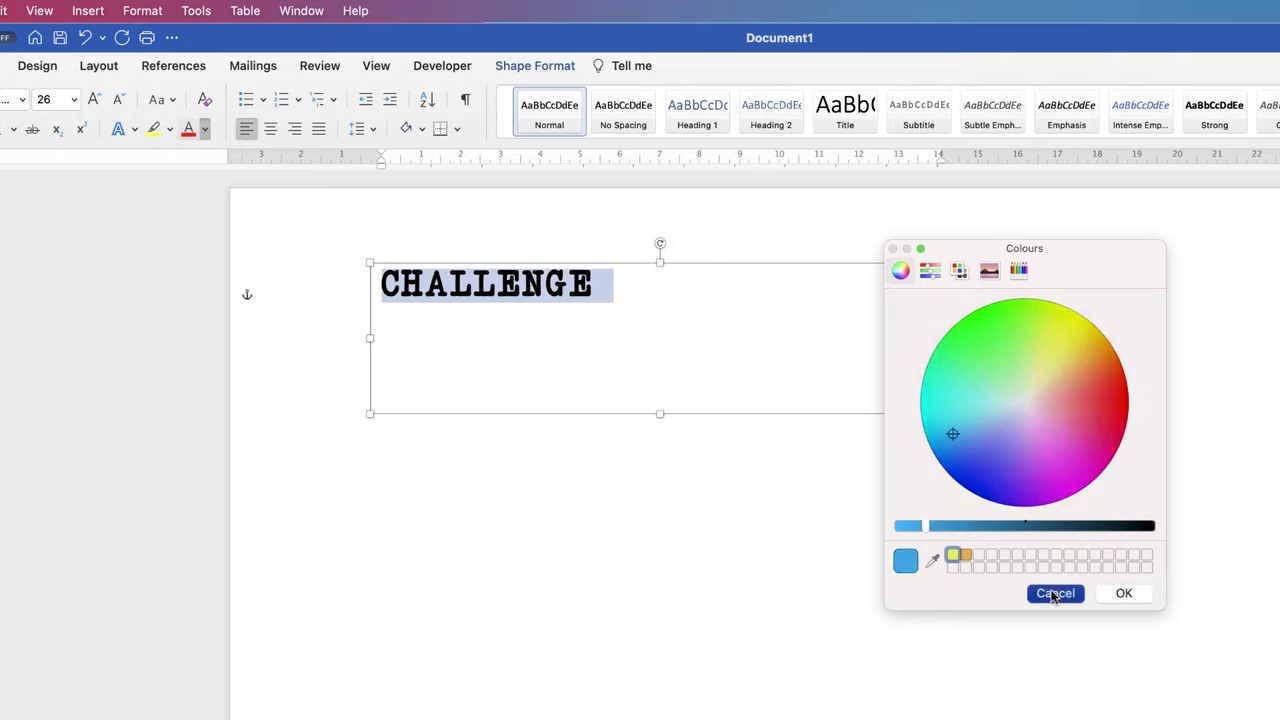
Colour the word "CHALLENGE" with the dark teal from the recent colours and deselect the text box
click(204, 130)
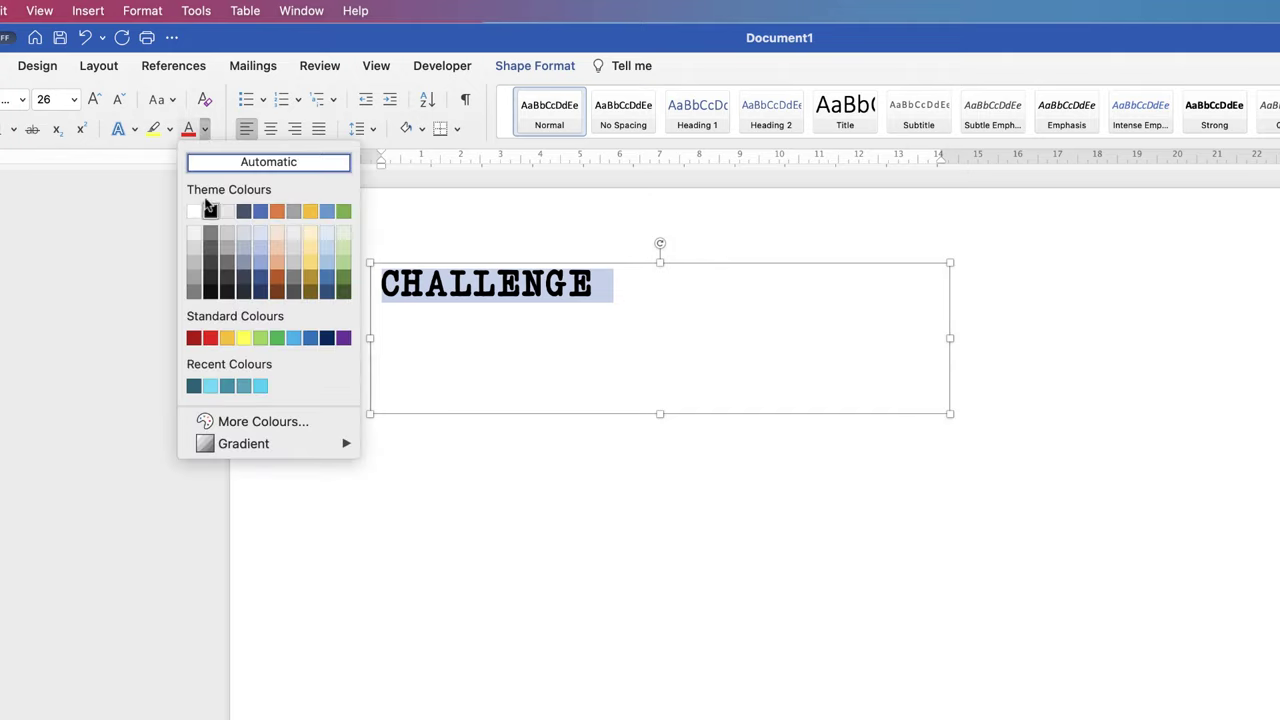
click(194, 387)
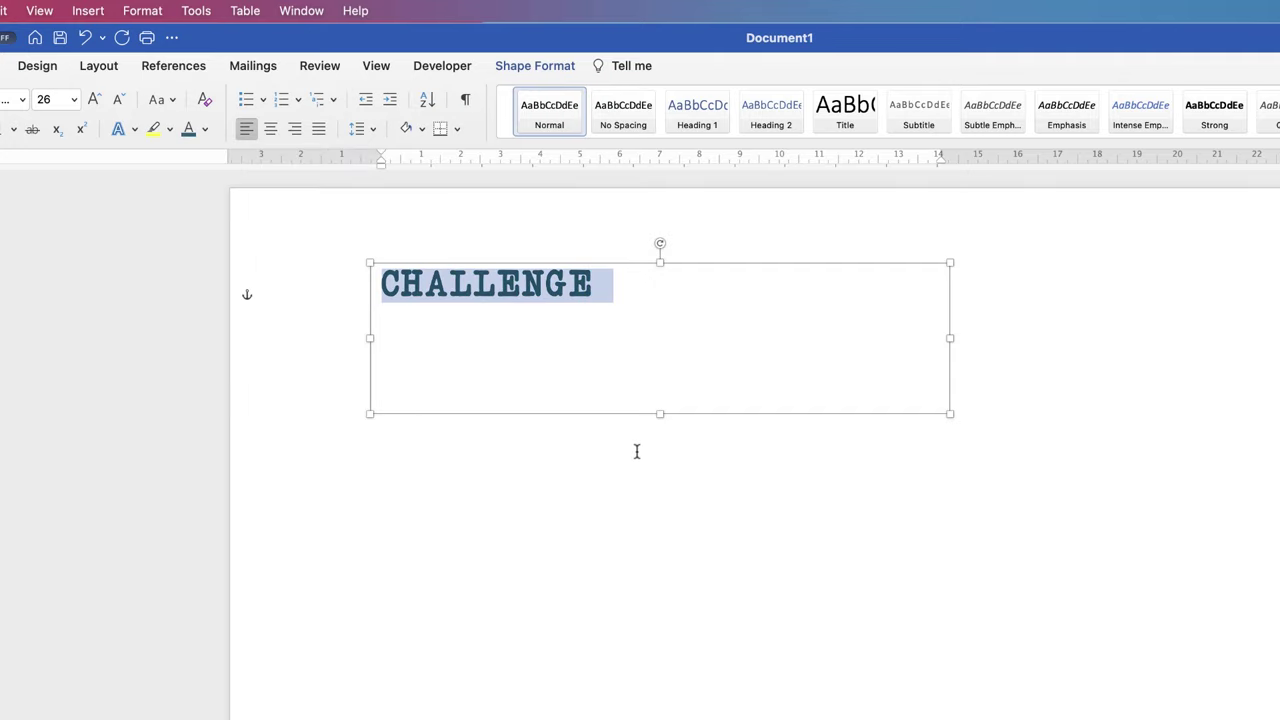
click(636, 451)
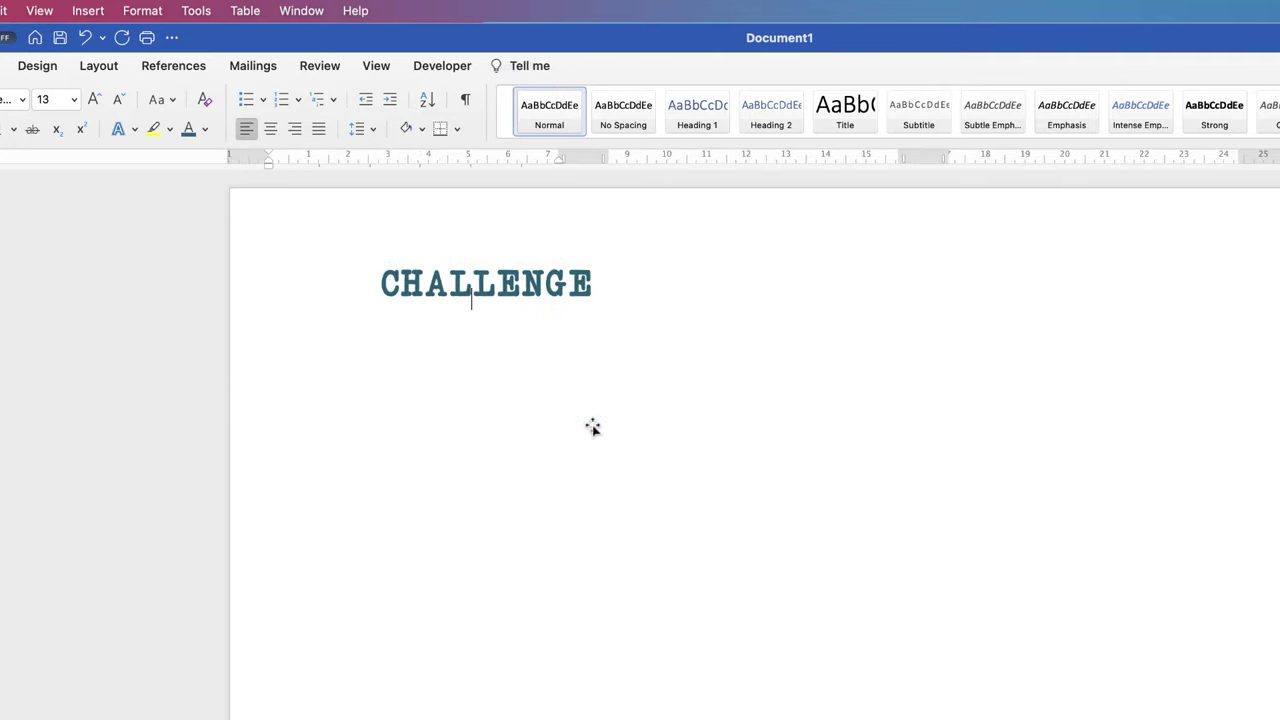
Shrink the text box to fit around "CHALLENGE" and move it to the horizontal centre of the page, about 7.3 cm from the top
click(538, 285)
drag(949, 413, 606, 312)
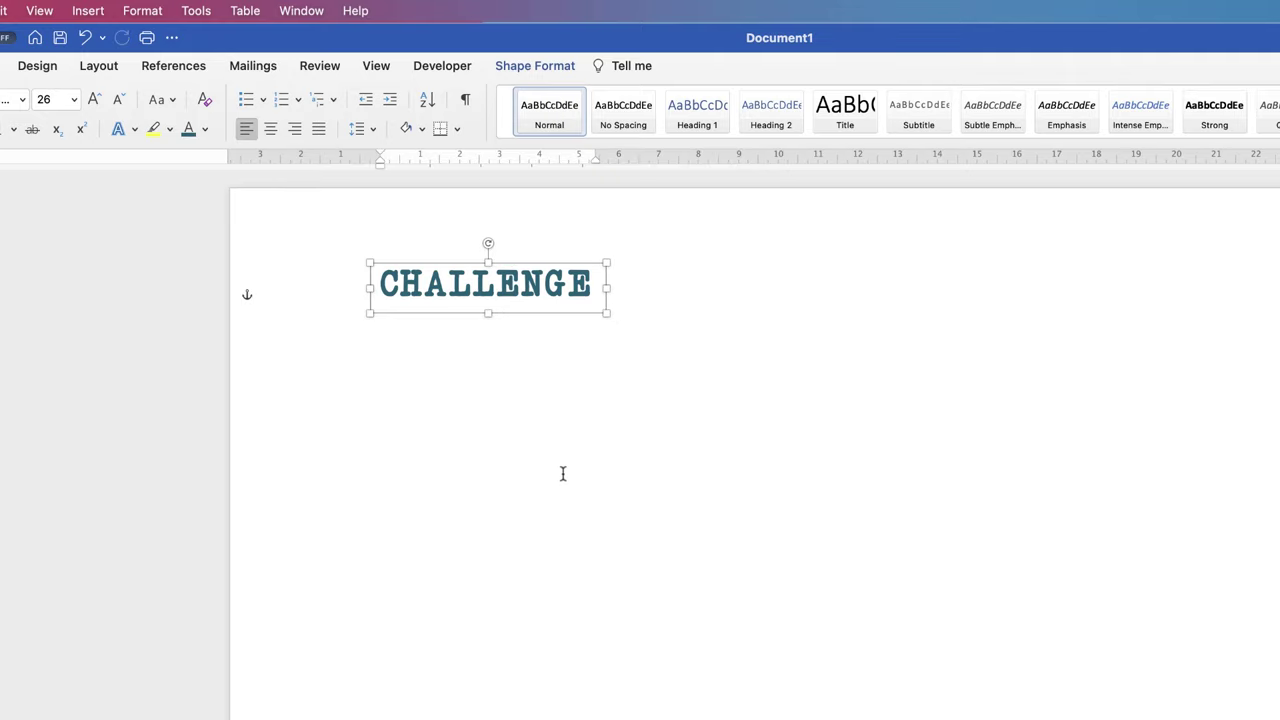
drag(524, 262, 821, 483)
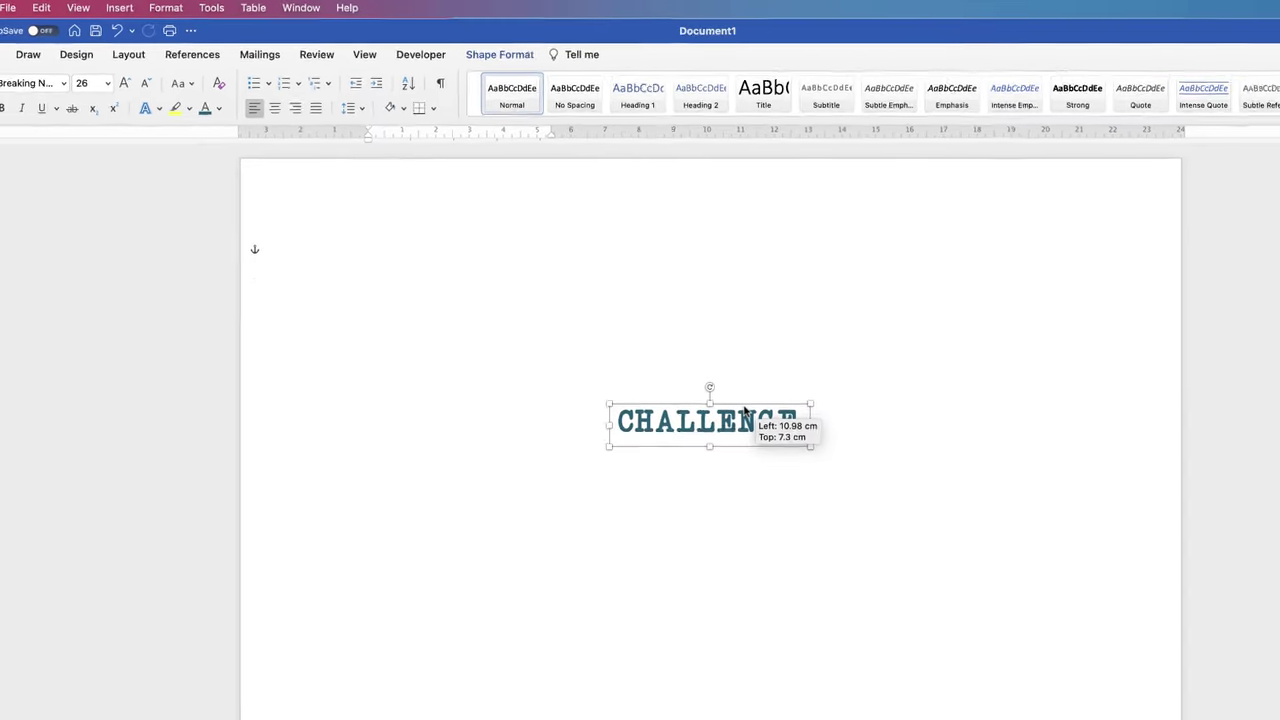
drag(744, 411, 744, 410)
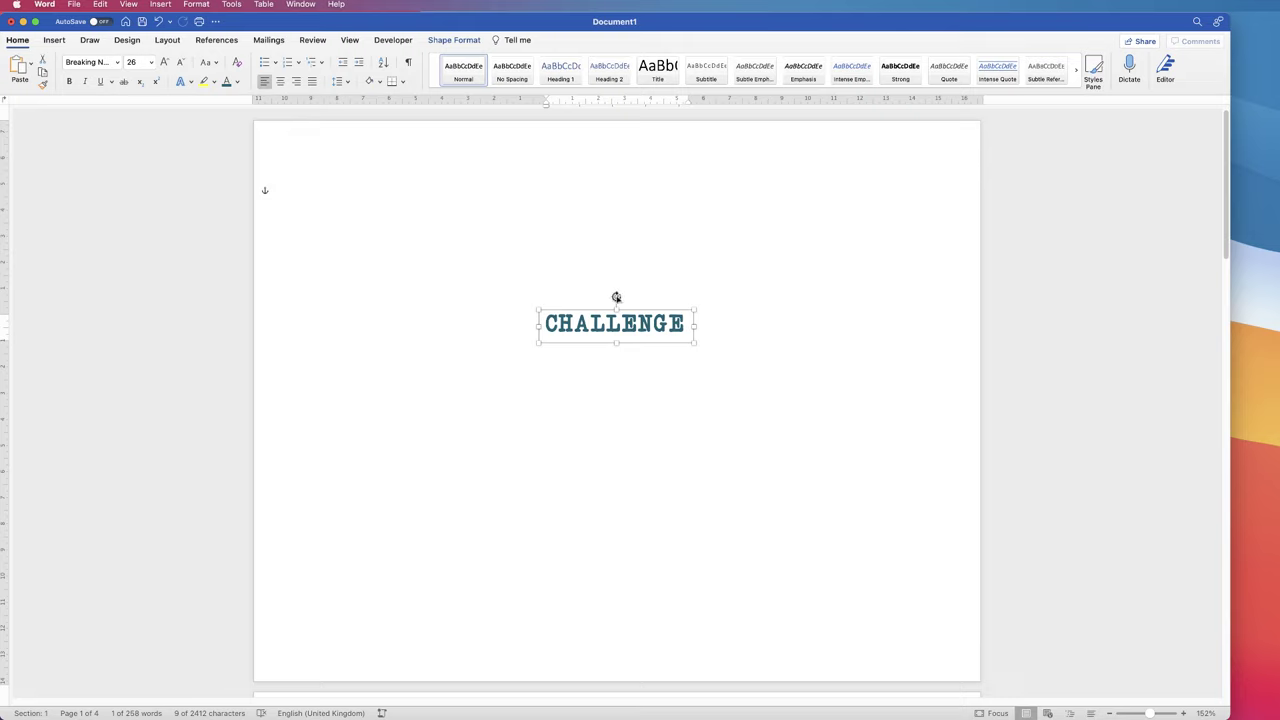
Rotate the "CHALLENGE" text box to vertical so it reads upwards, and place a duplicate to the right of it
drag(613, 297, 587, 327)
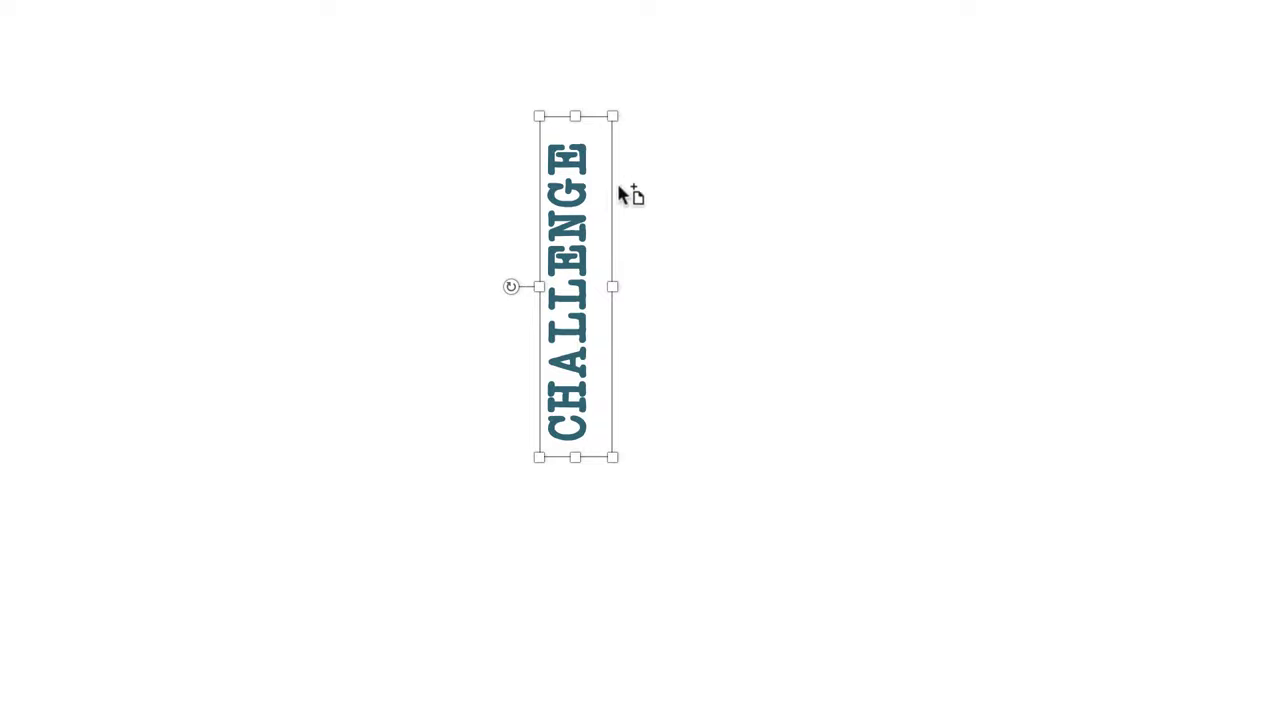
drag(577, 207, 760, 212)
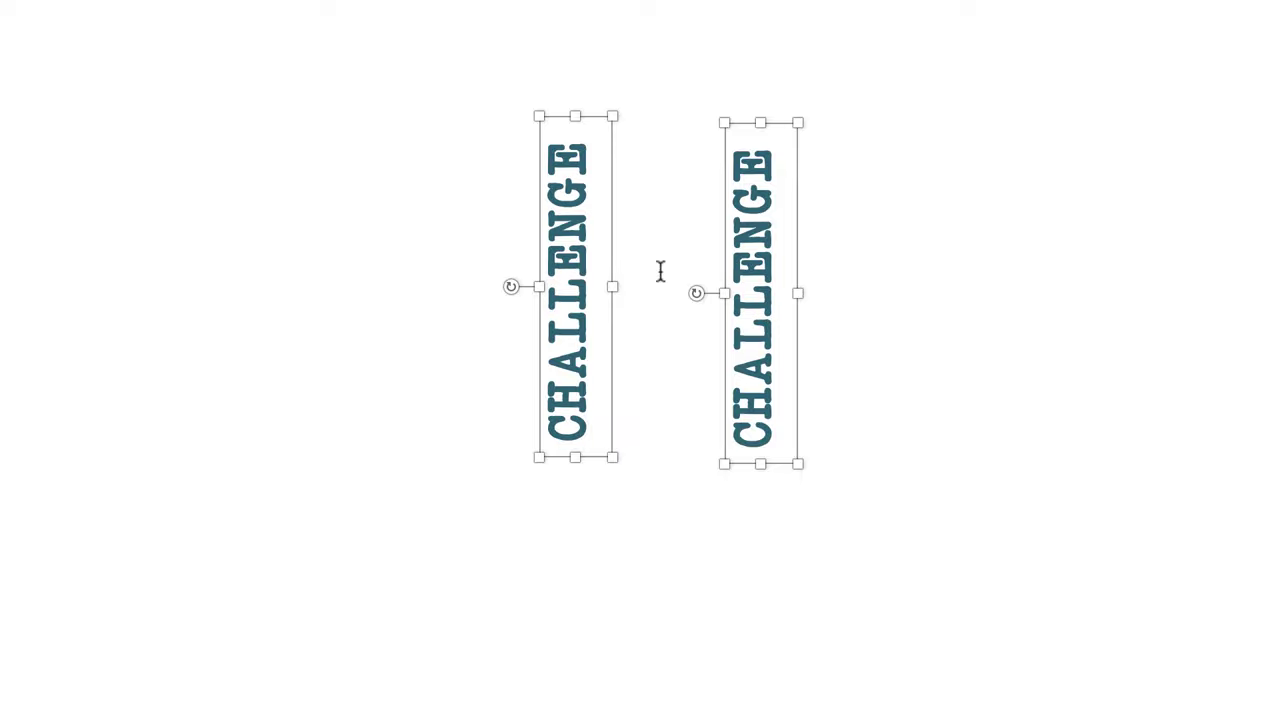
click(703, 400)
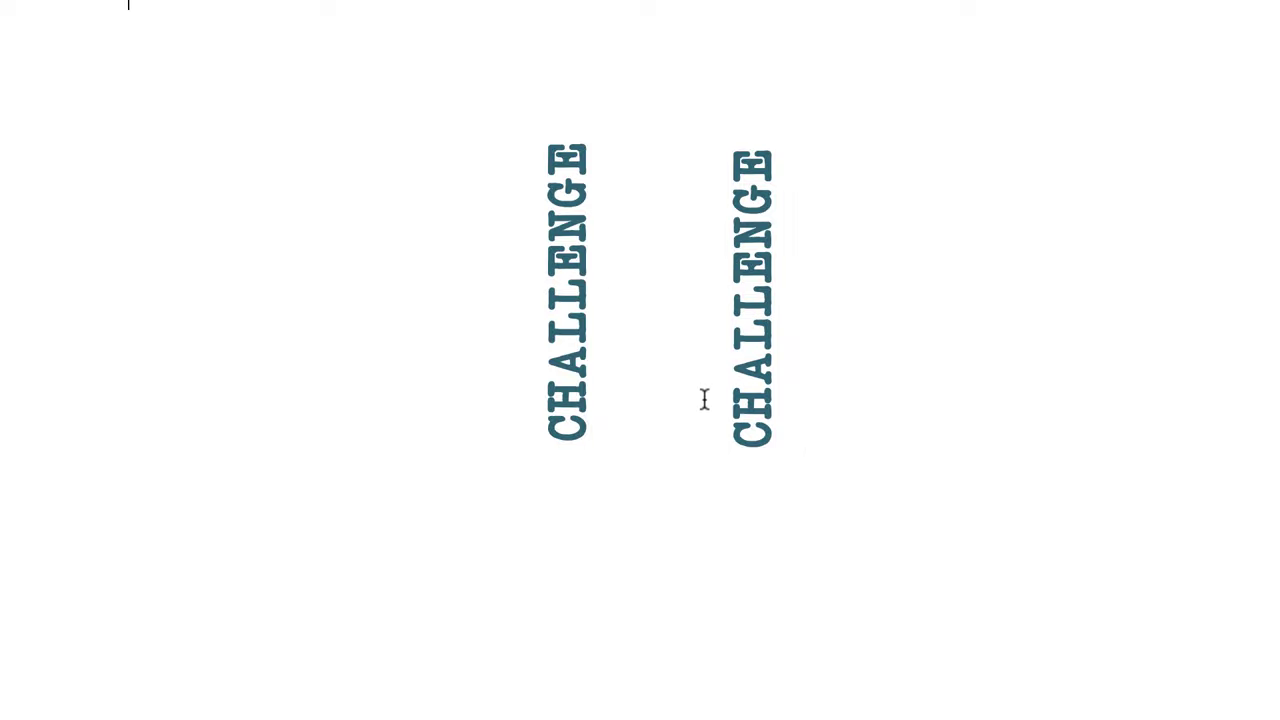
Rotate the duplicate "CHALLENGE" text box back to horizontal and place it directly against the right side of the vertical word
click(752, 292)
drag(696, 293, 752, 213)
drag(691, 294, 694, 293)
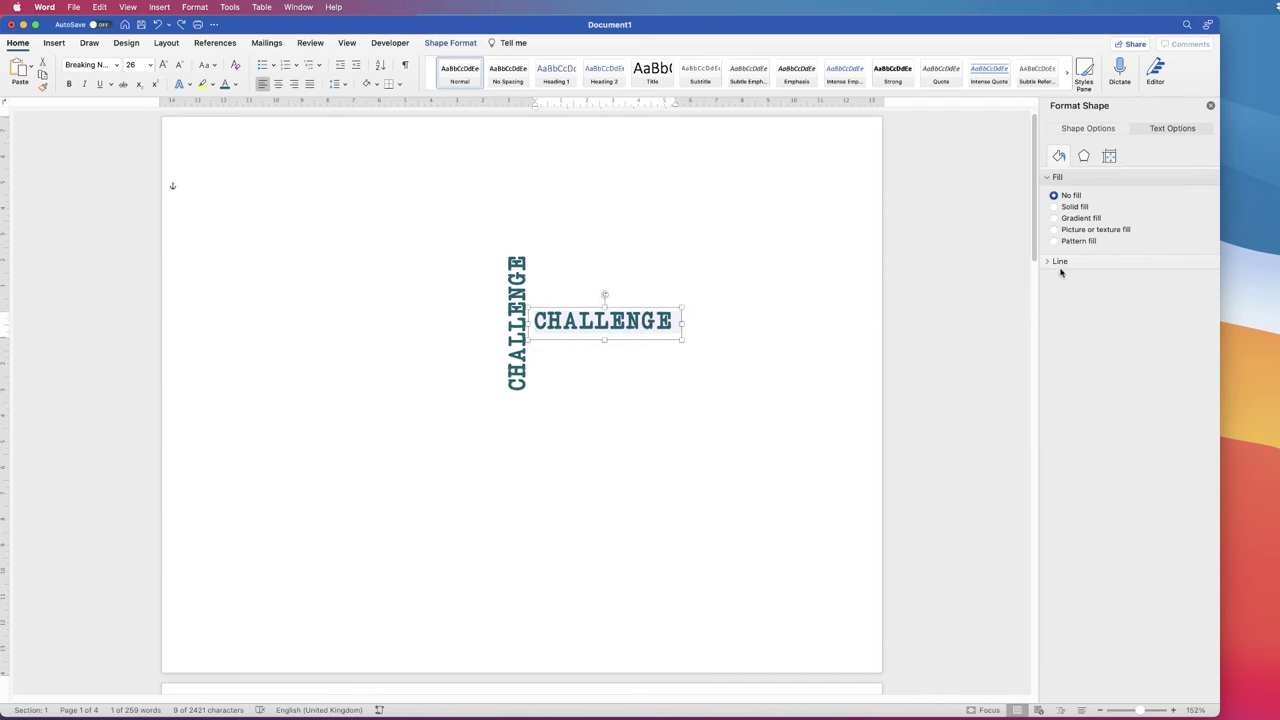
Consult the word list on the second page and replace the text of the horizontal box with "EMPOWER"
scroll(1000, 354, down, 5)
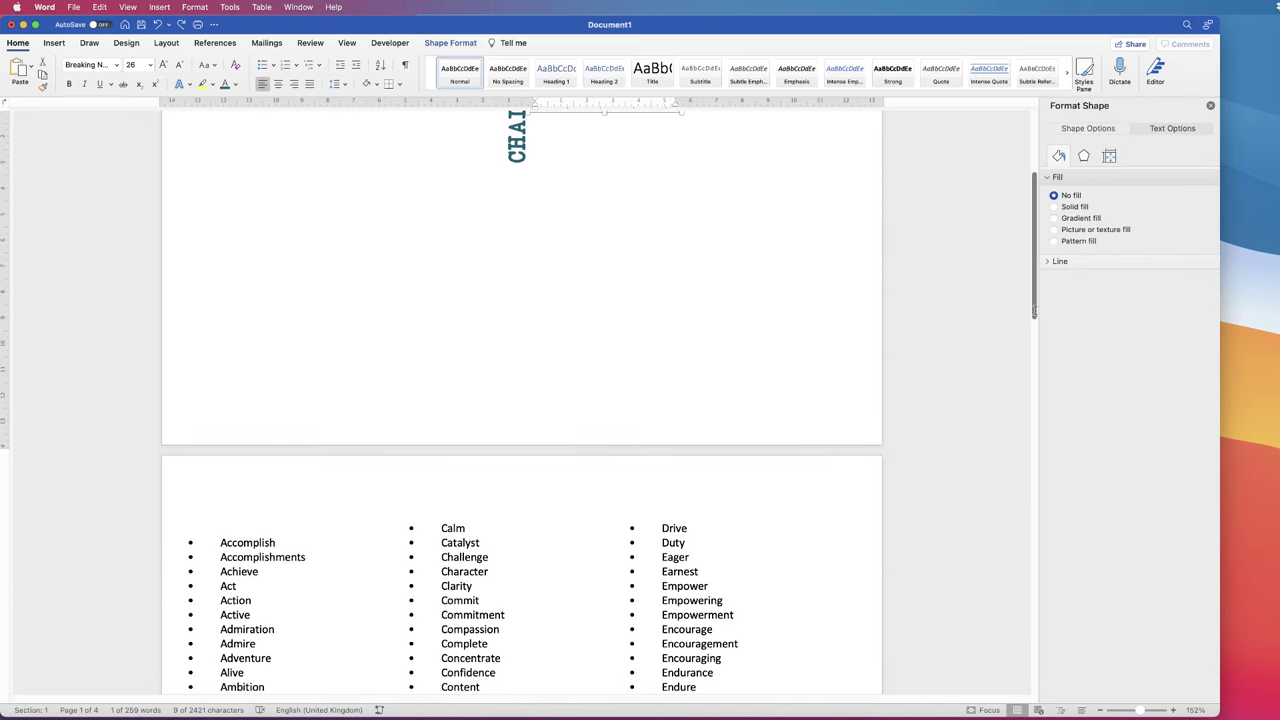
scroll(789, 310, up, 4)
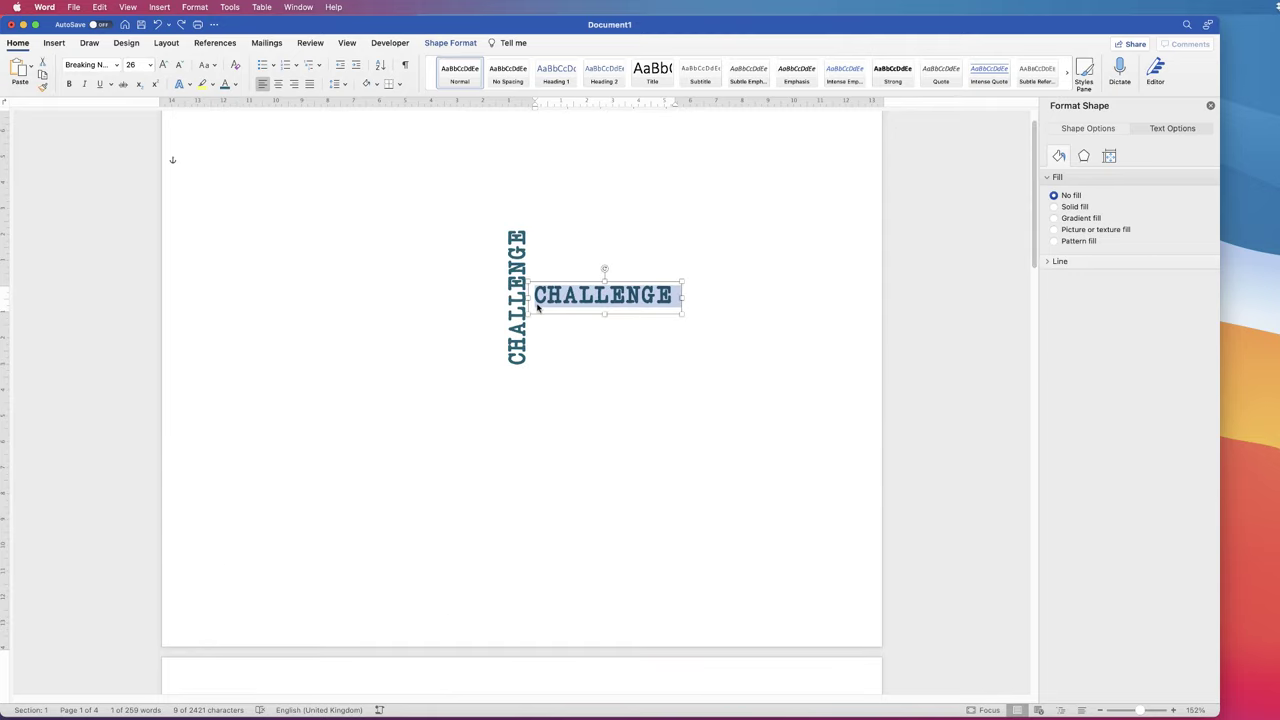
text(EMPOWER)
key(Escape)
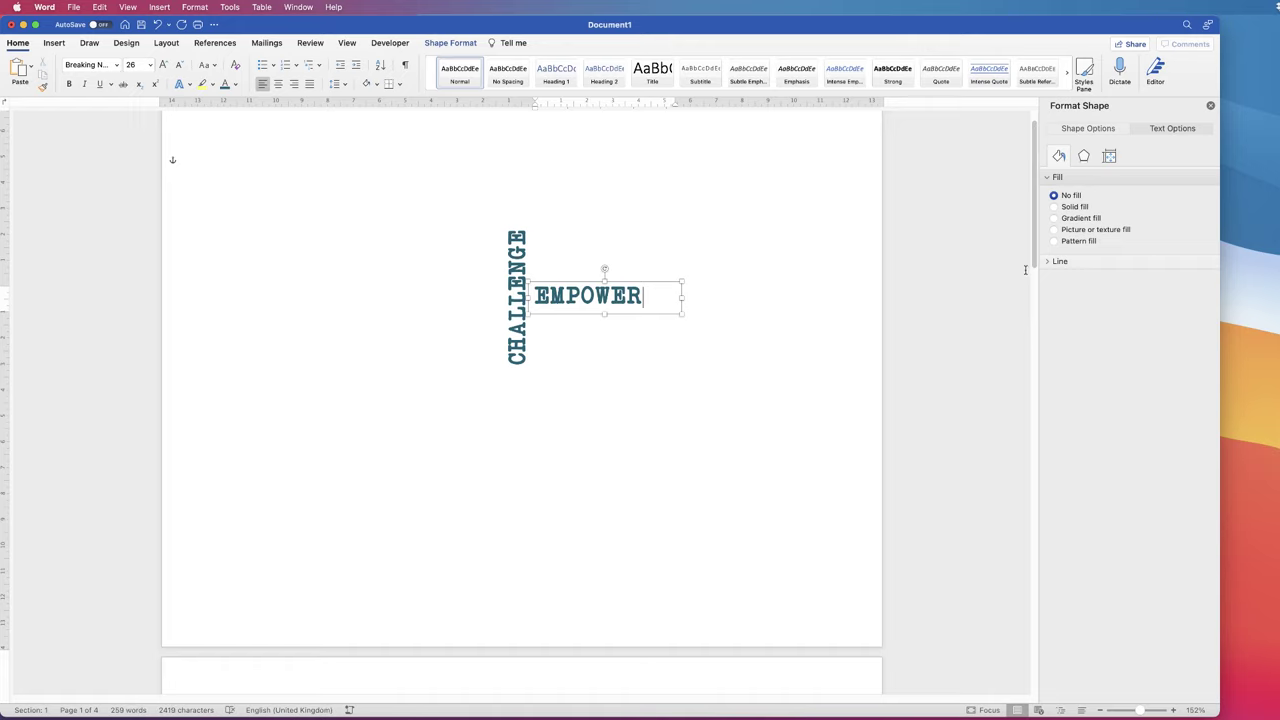
scroll(554, 528, down, 5)
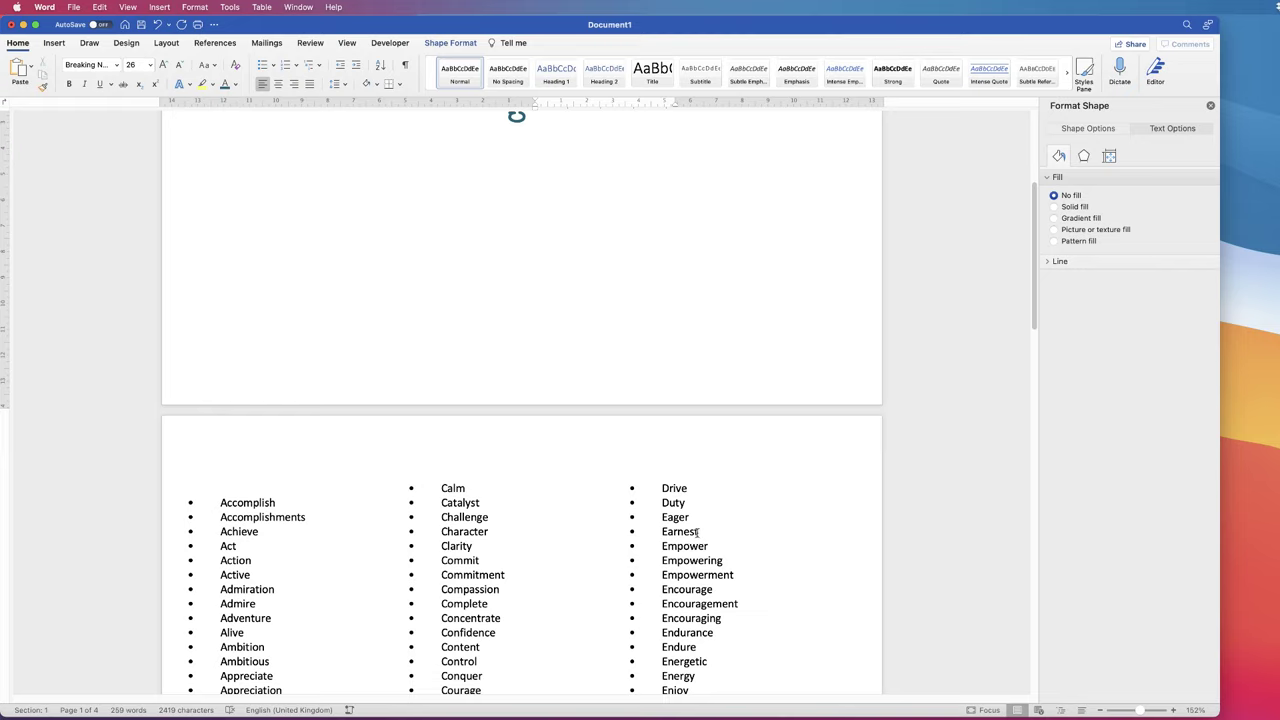
scroll(518, 398, up, 6)
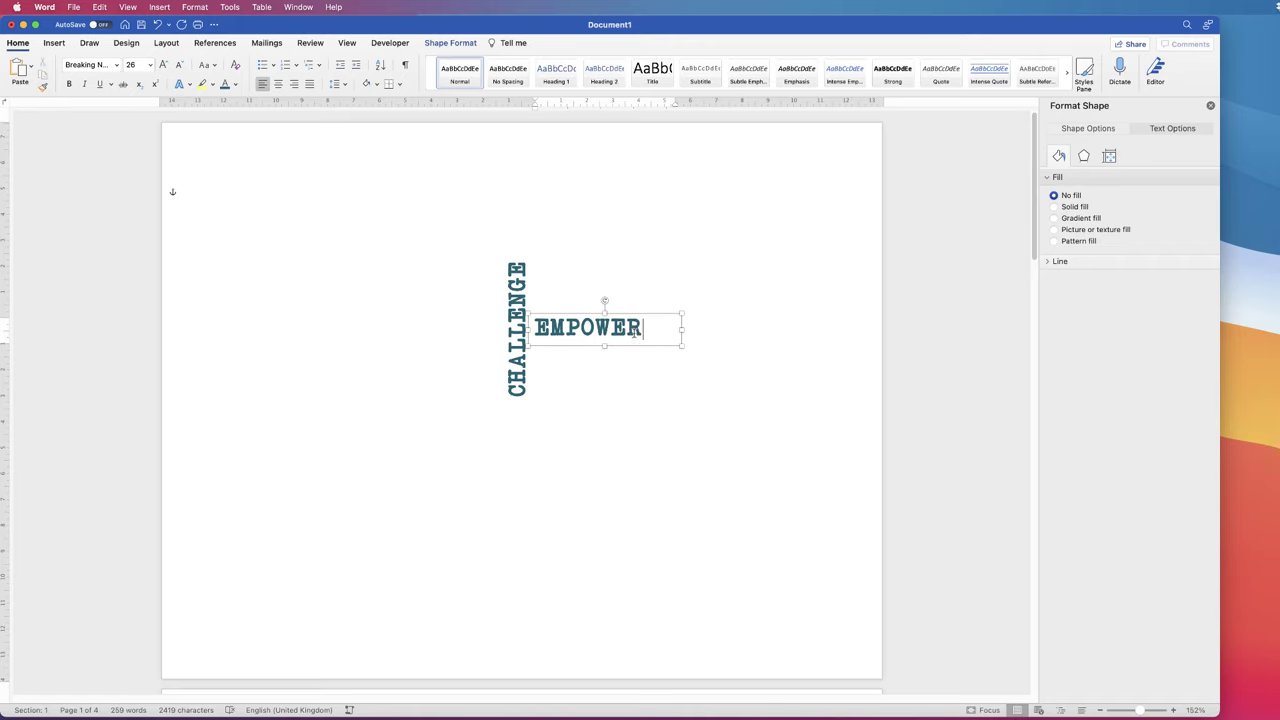
Decrease the font size of "EMPOWER" in the horizontal text box to 22
click(622, 378)
click(620, 333)
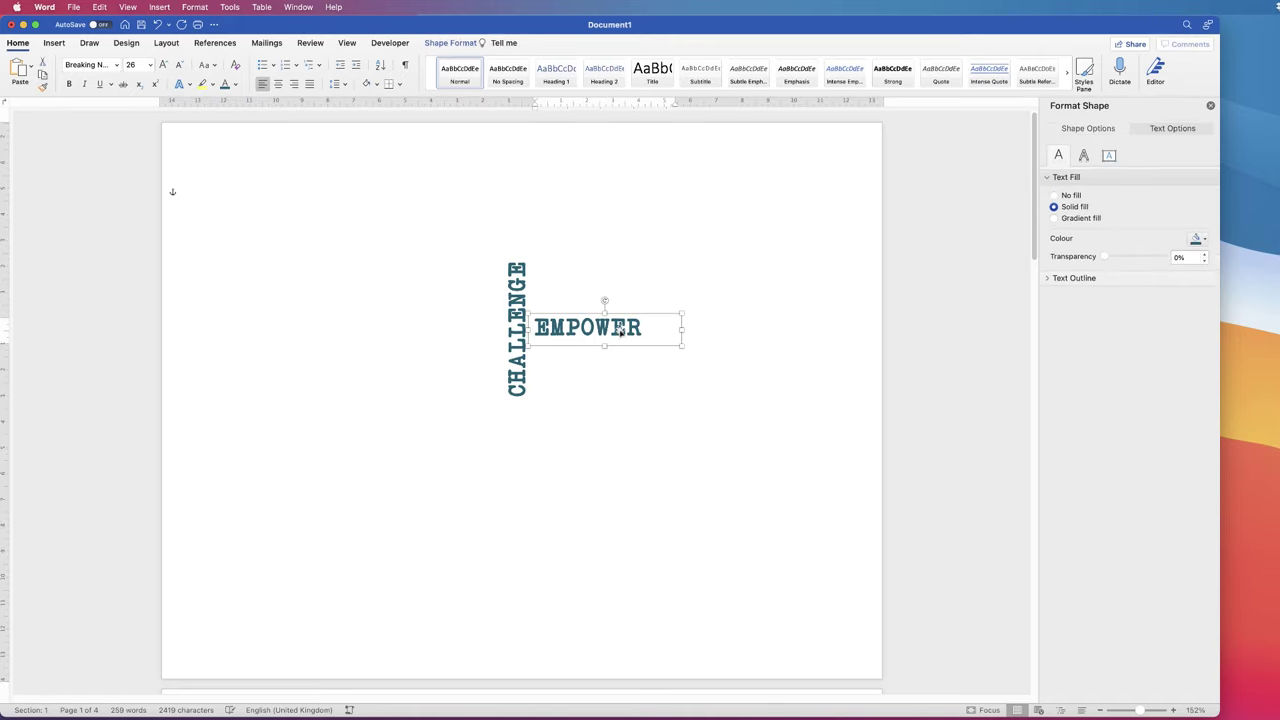
click(179, 66)
click(179, 66)
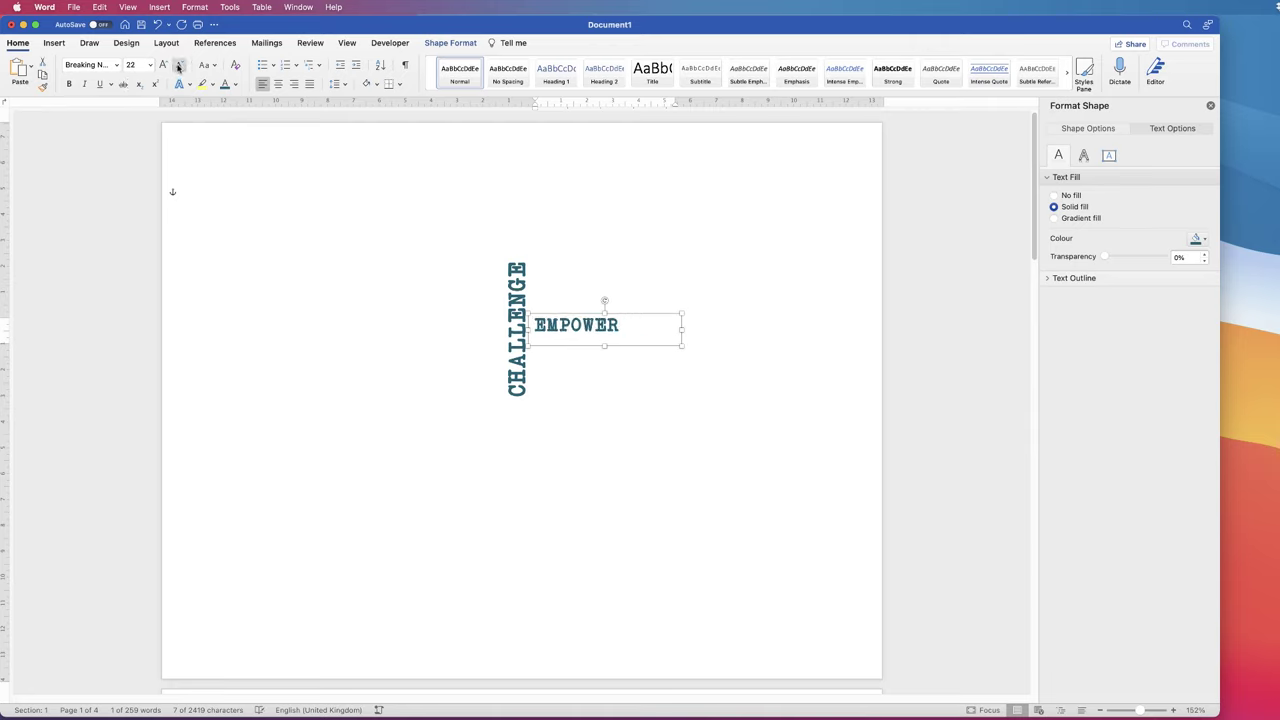
Set "EMPOWER" to 18 pt in the medium teal, shrink its text box and place it beside the top of the vertical "CHALLENGE"
click(179, 66)
click(235, 85)
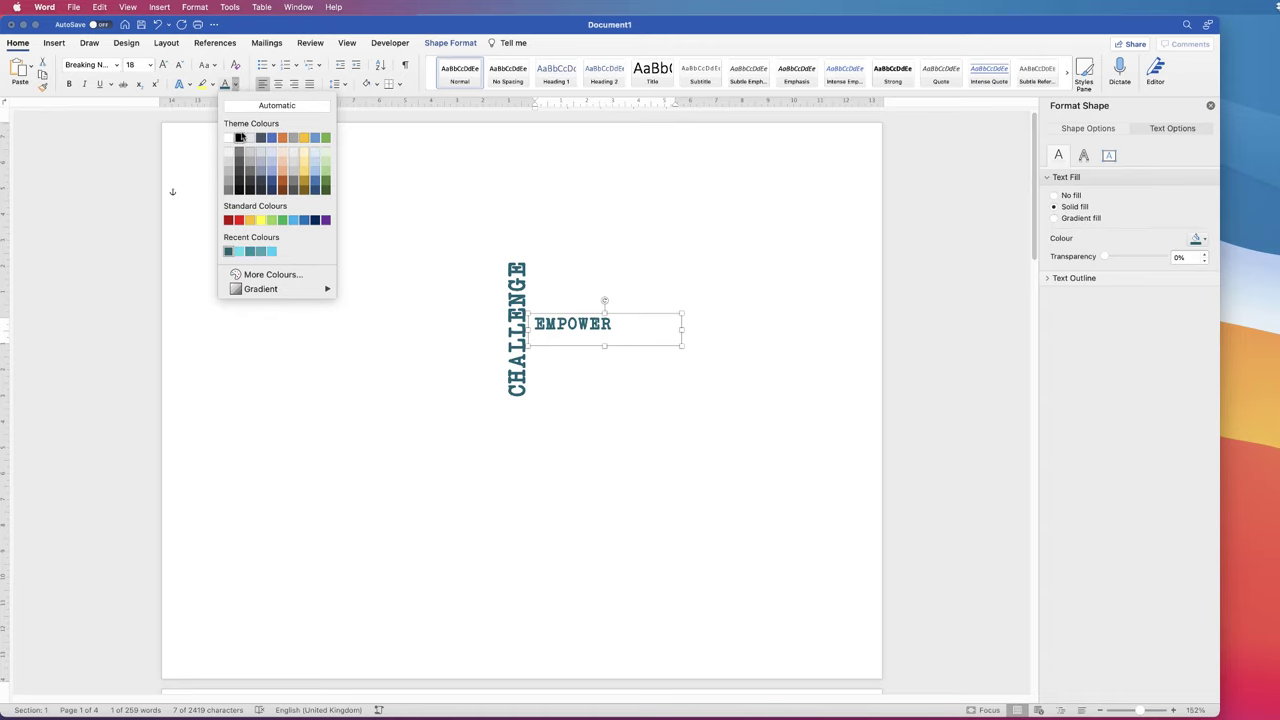
click(250, 251)
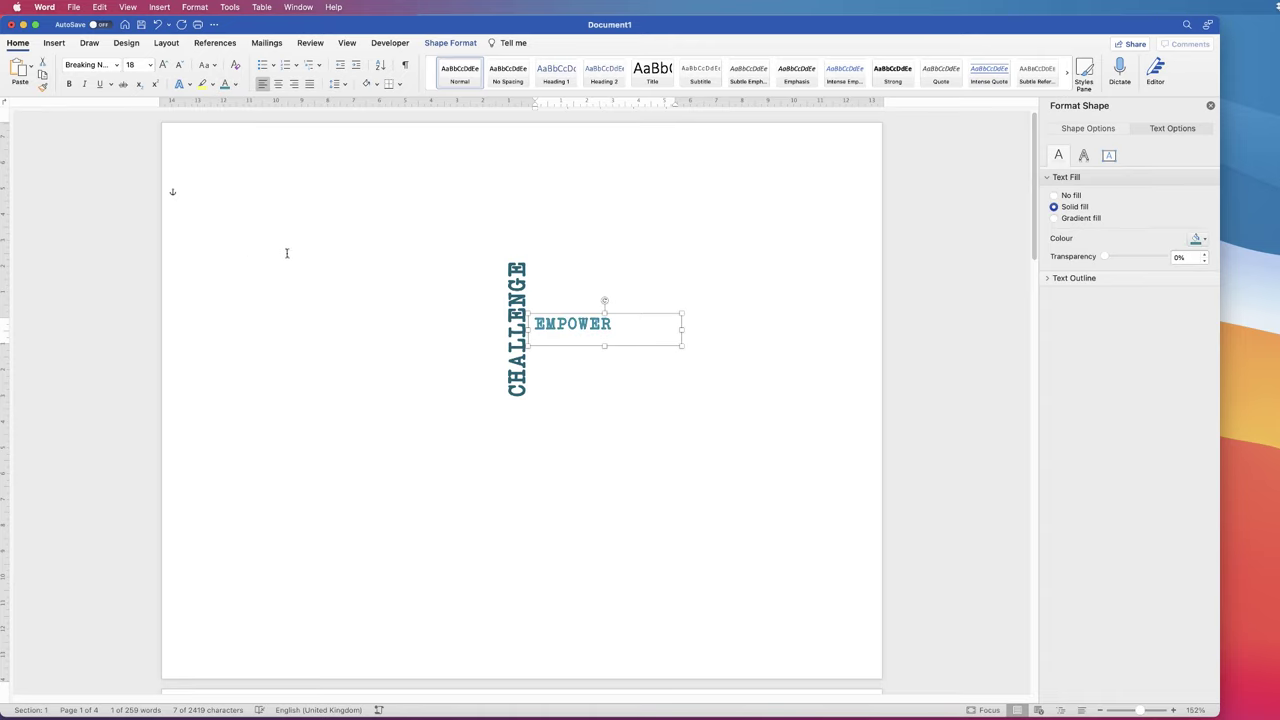
drag(681, 345, 581, 272)
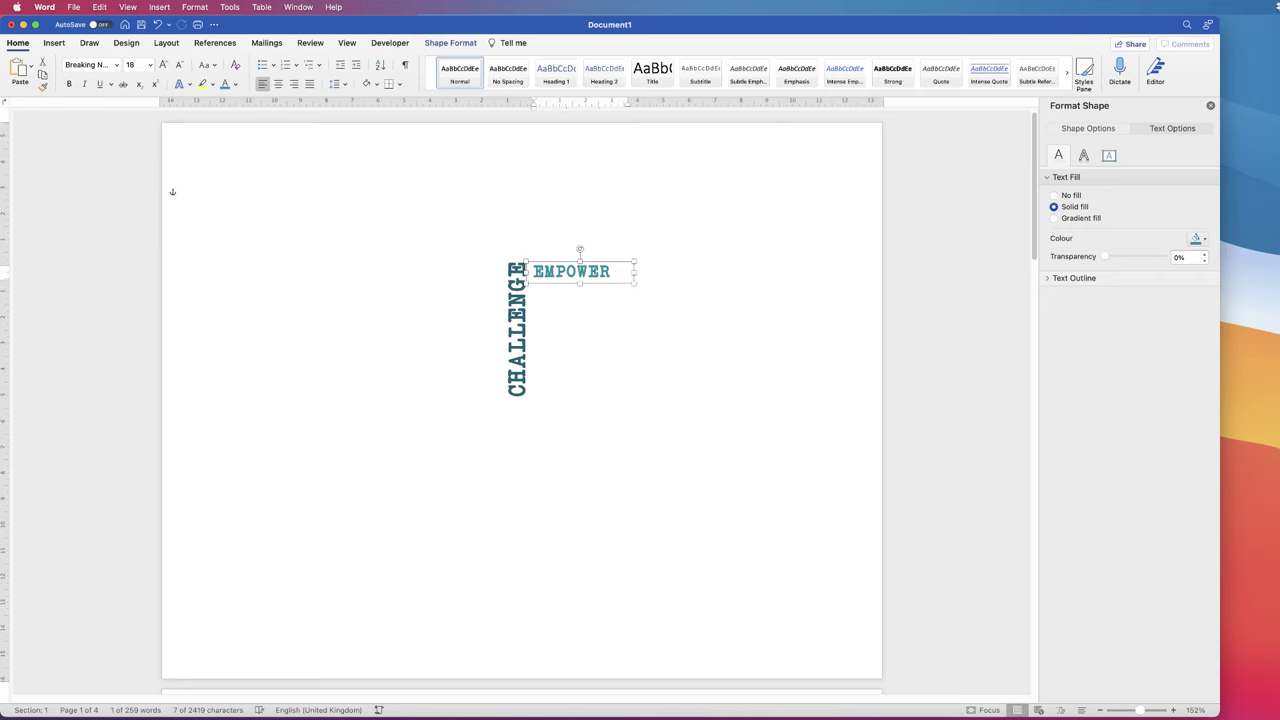
Switch to Safari, capture a screenshot of the black-background Wordle word cloud, and narrow the Word window to make room for it
key(super+Tab)
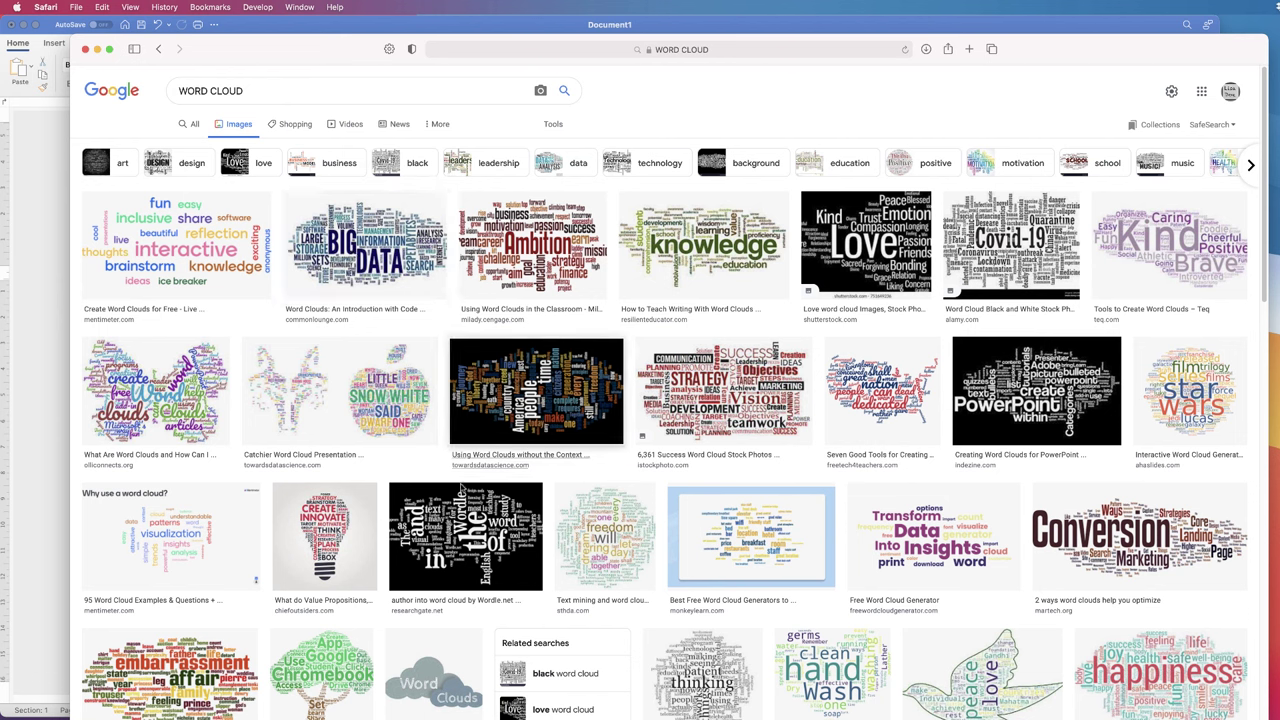
click(465, 536)
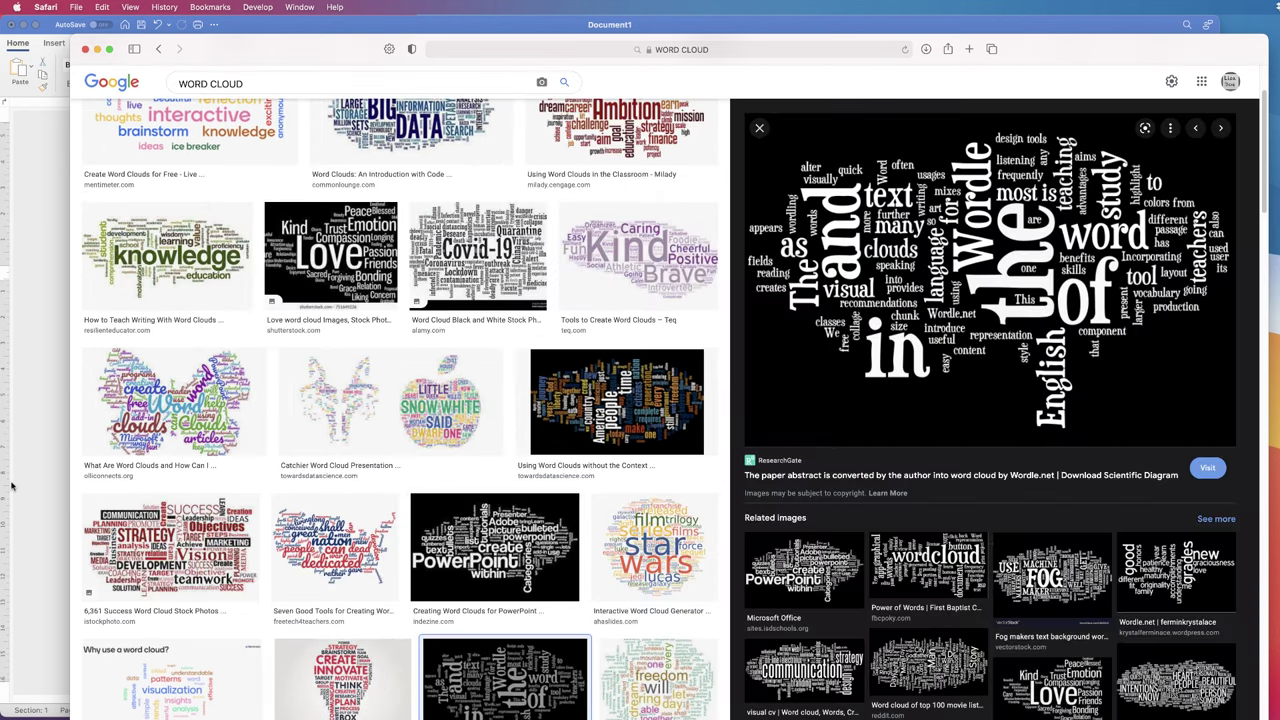
key(super+shift+4)
drag(745, 117, 1250, 456)
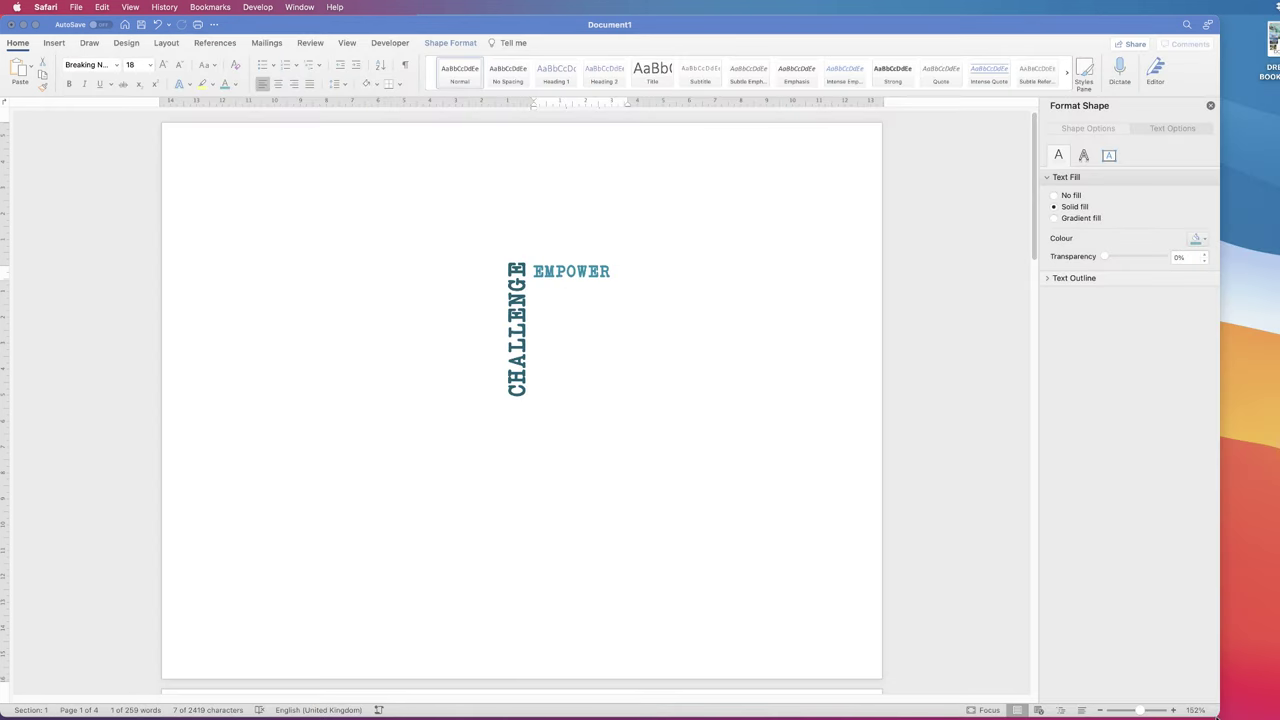
drag(1218, 714, 922, 718)
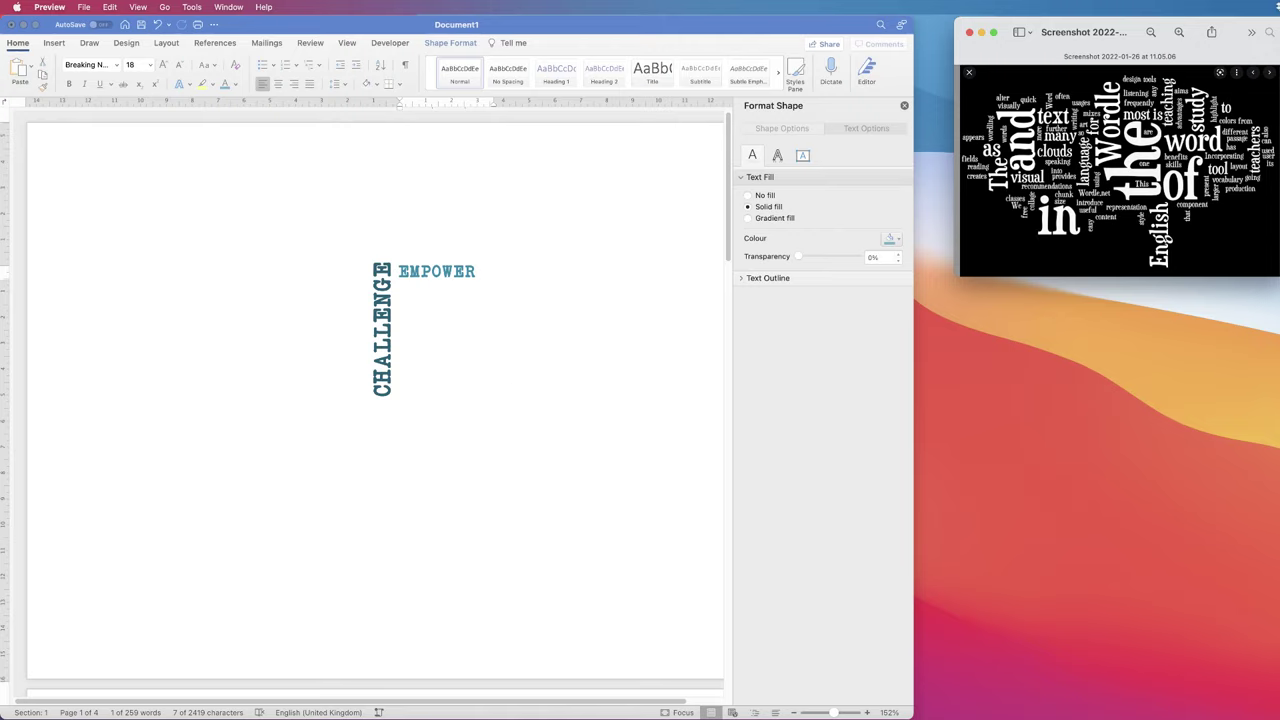
Return to the Safari image results and capture screenshots of the purple "Kind" and the red "Strategy" word clouds
key(super+Tab)
click(637, 237)
key(super+shift+4)
drag(742, 94, 1235, 358)
click(168, 528)
key(super+shift+4)
drag(804, 97, 1172, 312)
click(95, 31)
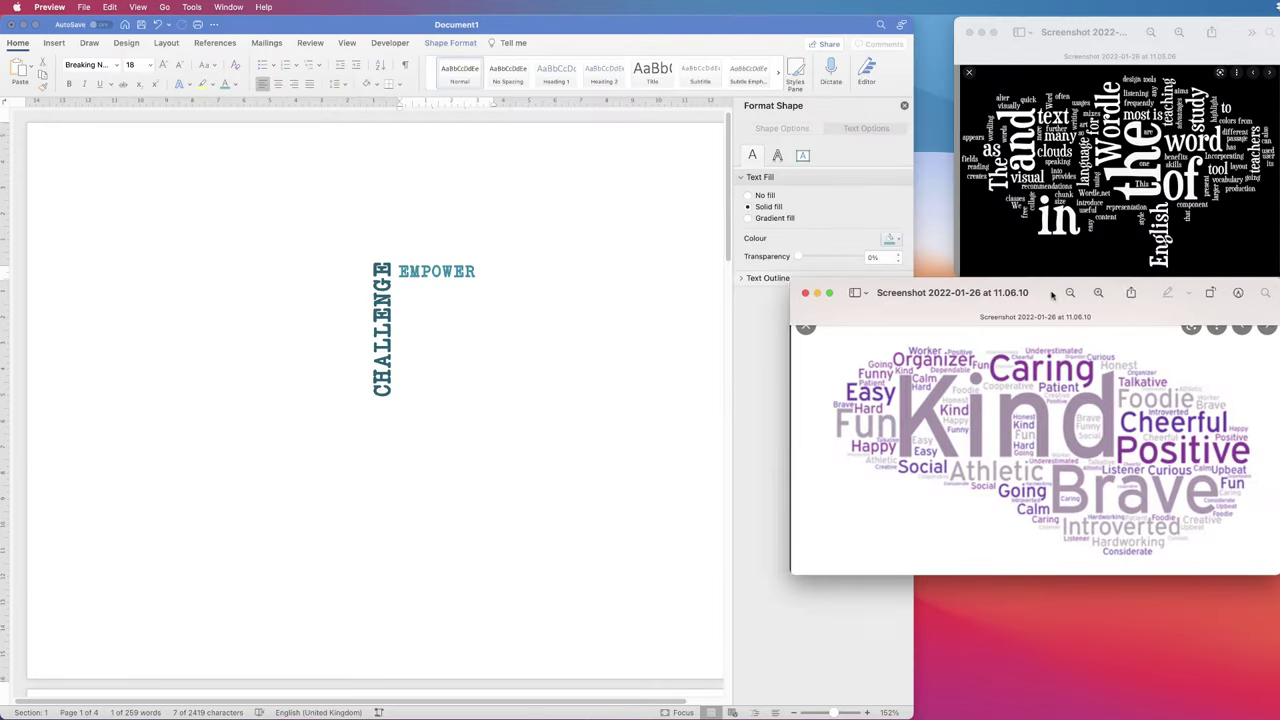
Resize and stack the three word cloud screenshots in a column beside the Word document as layout references
drag(792, 350, 954, 350)
mouse_move(1006, 293)
mouse_down()
mouse_move(979, 254)
mouse_move(1008, 269)
mouse_up()
click(1124, 31)
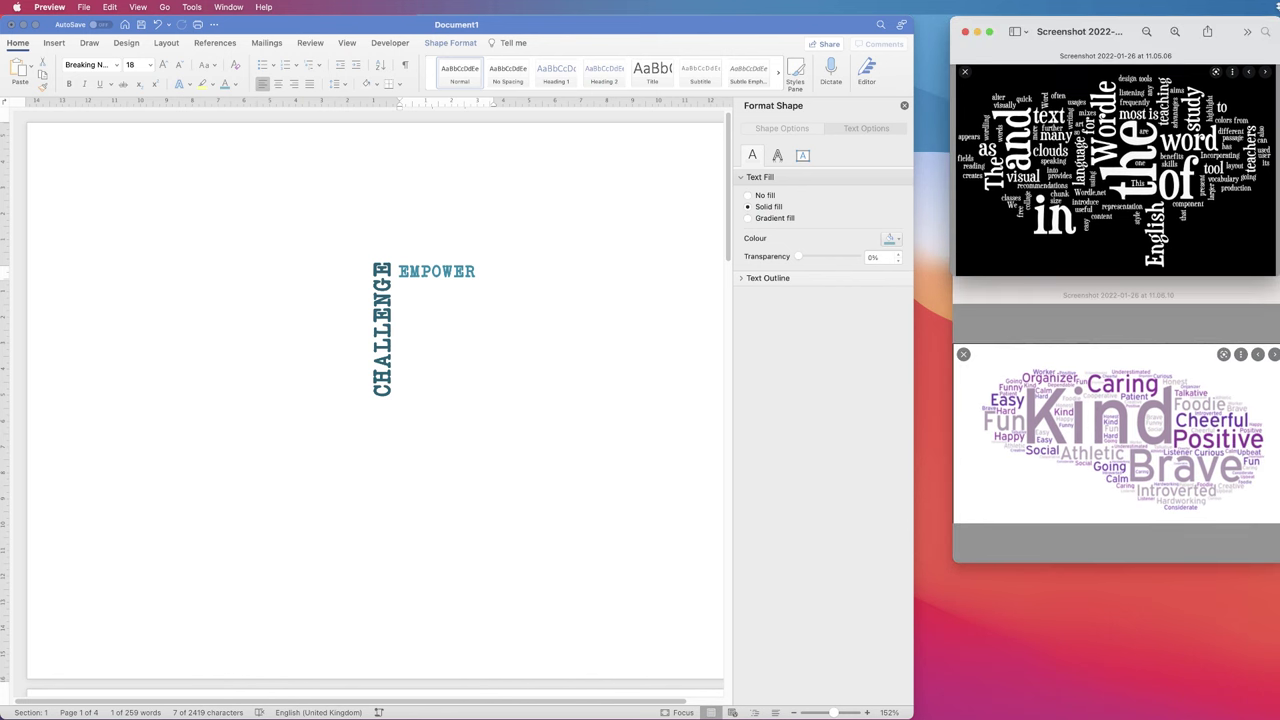
drag(218, 67, 1085, 487)
drag(916, 480, 1003, 542)
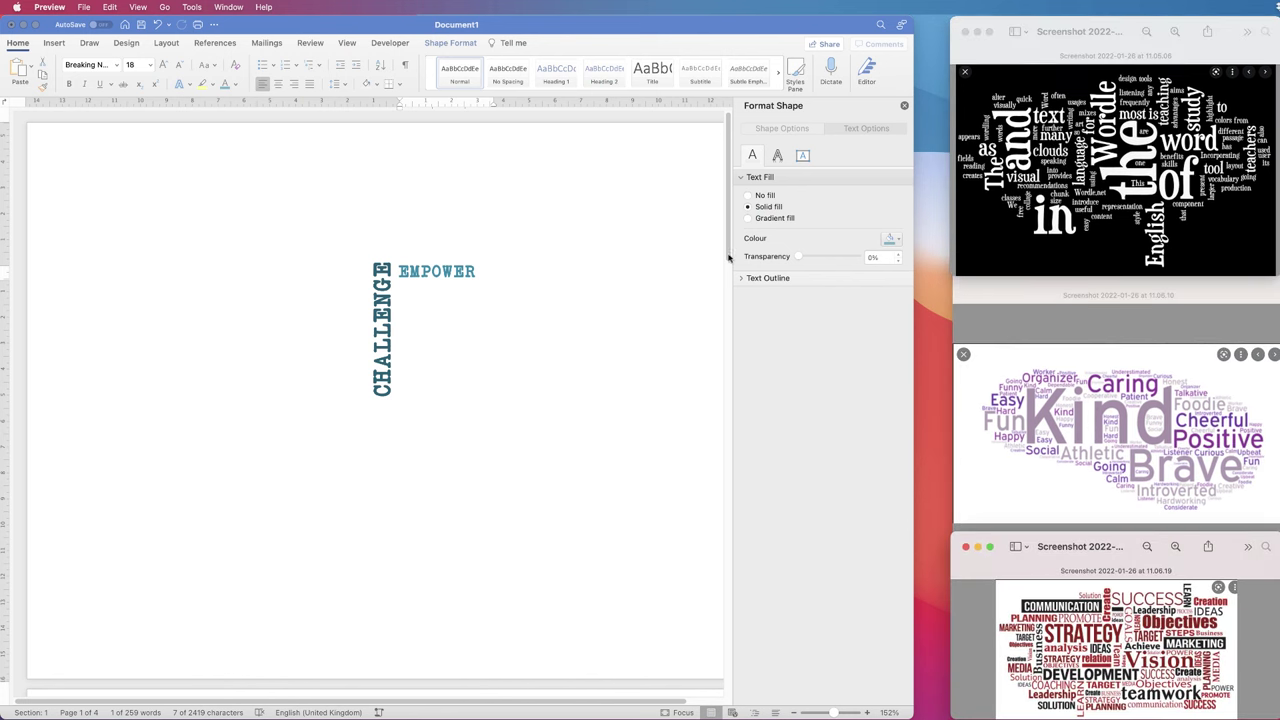
Duplicate the "EMPOWER" text box just below the original and consult the word list on the second page
click(456, 275)
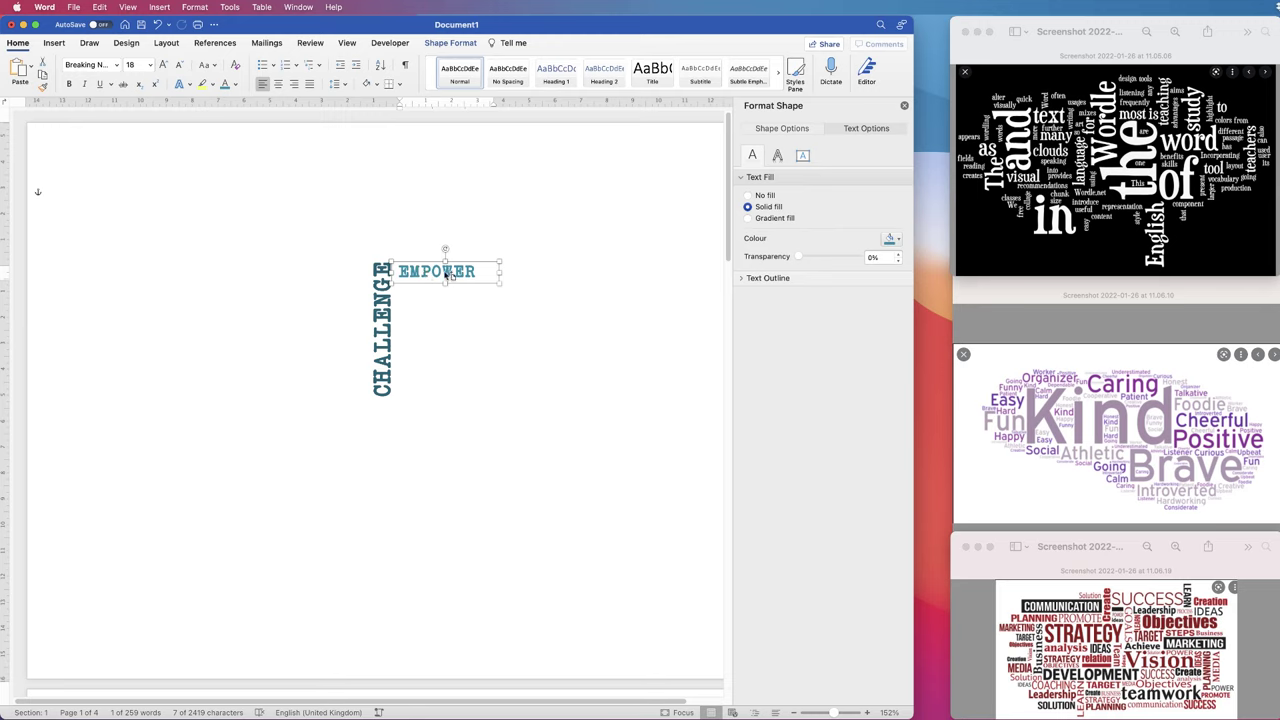
drag(447, 275, 474, 315)
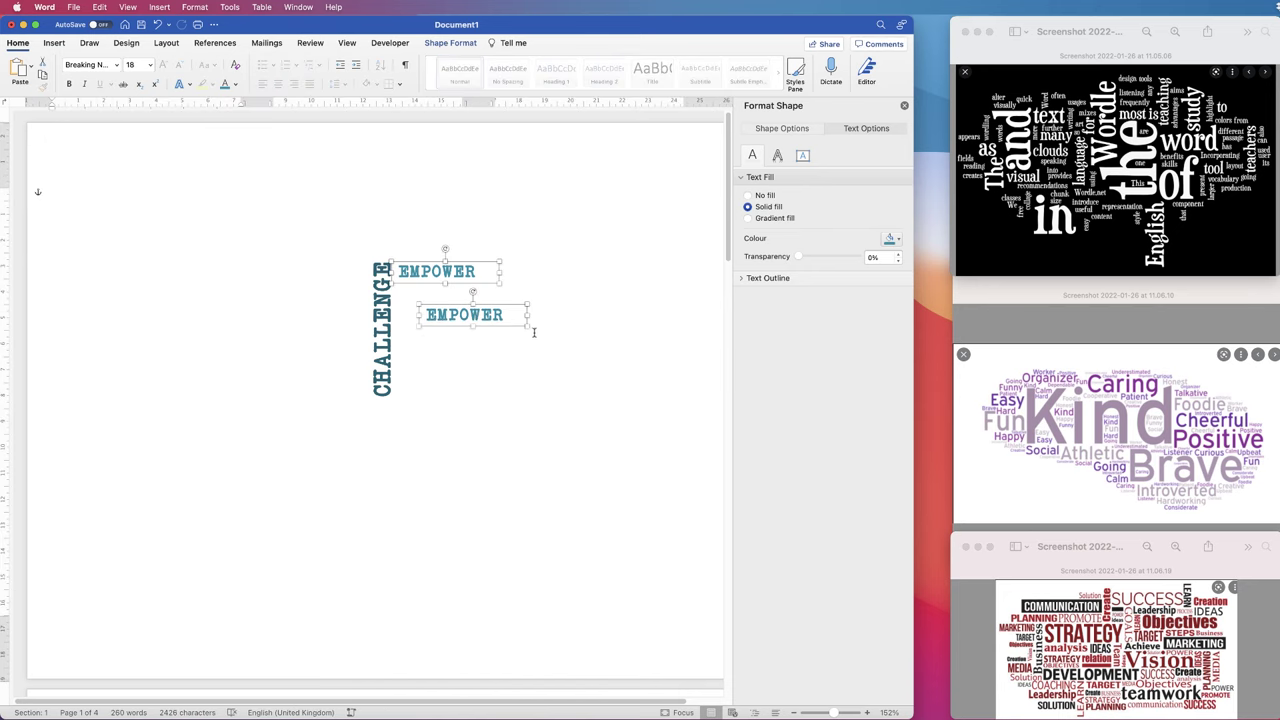
click(533, 334)
scroll(375, 400, down, 10)
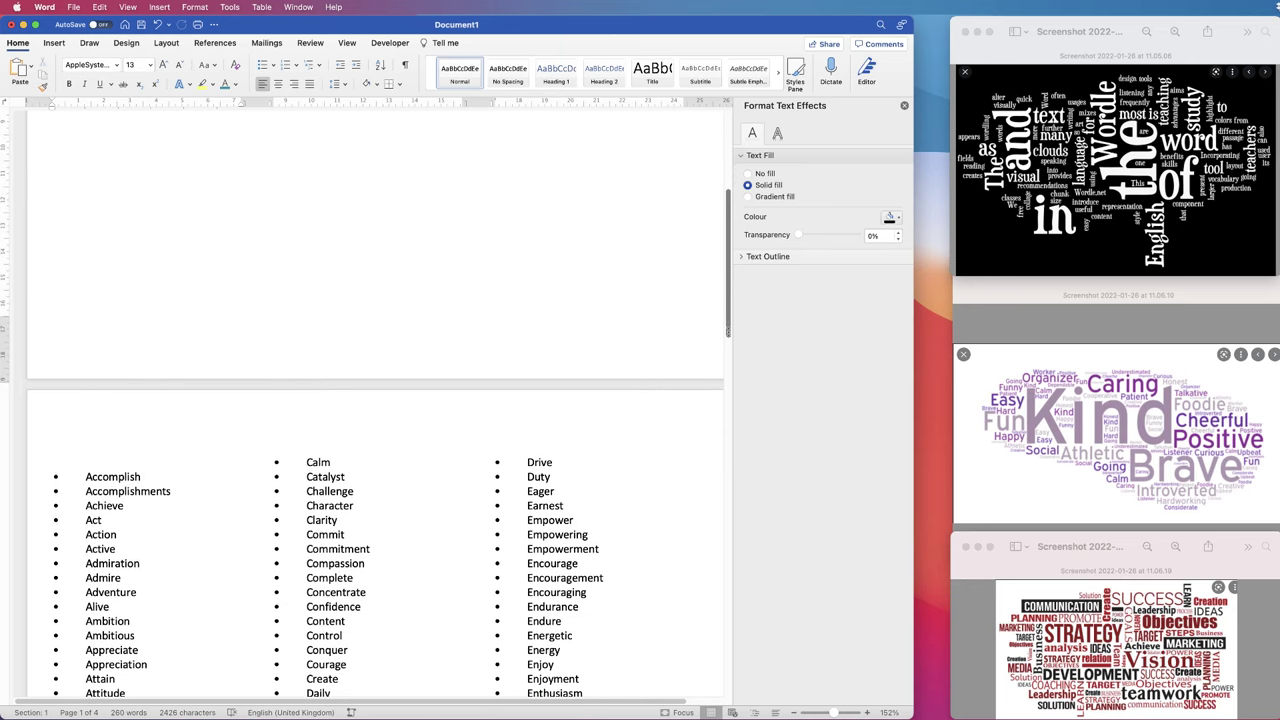
scroll(675, 277, up, 10)
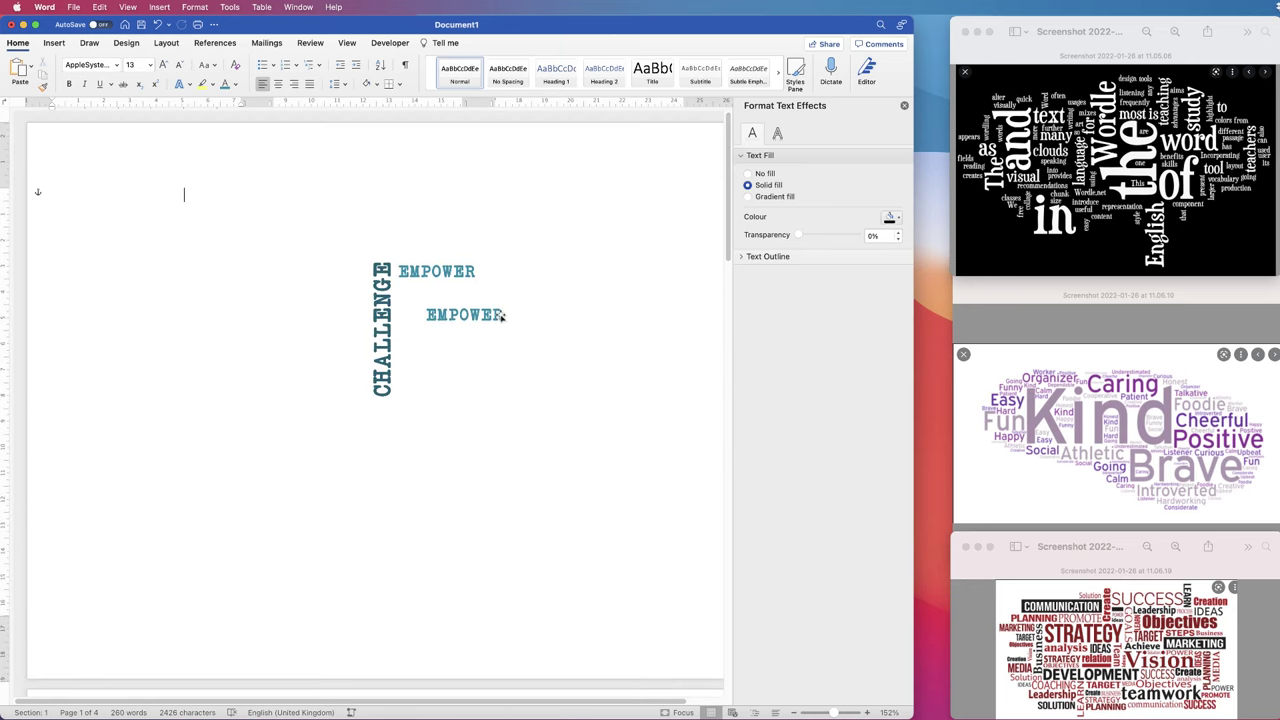
Replace the text of the duplicate "EMPOWER" box with "ENCOURAGING" and widen the box to fit the word
click(502, 316)
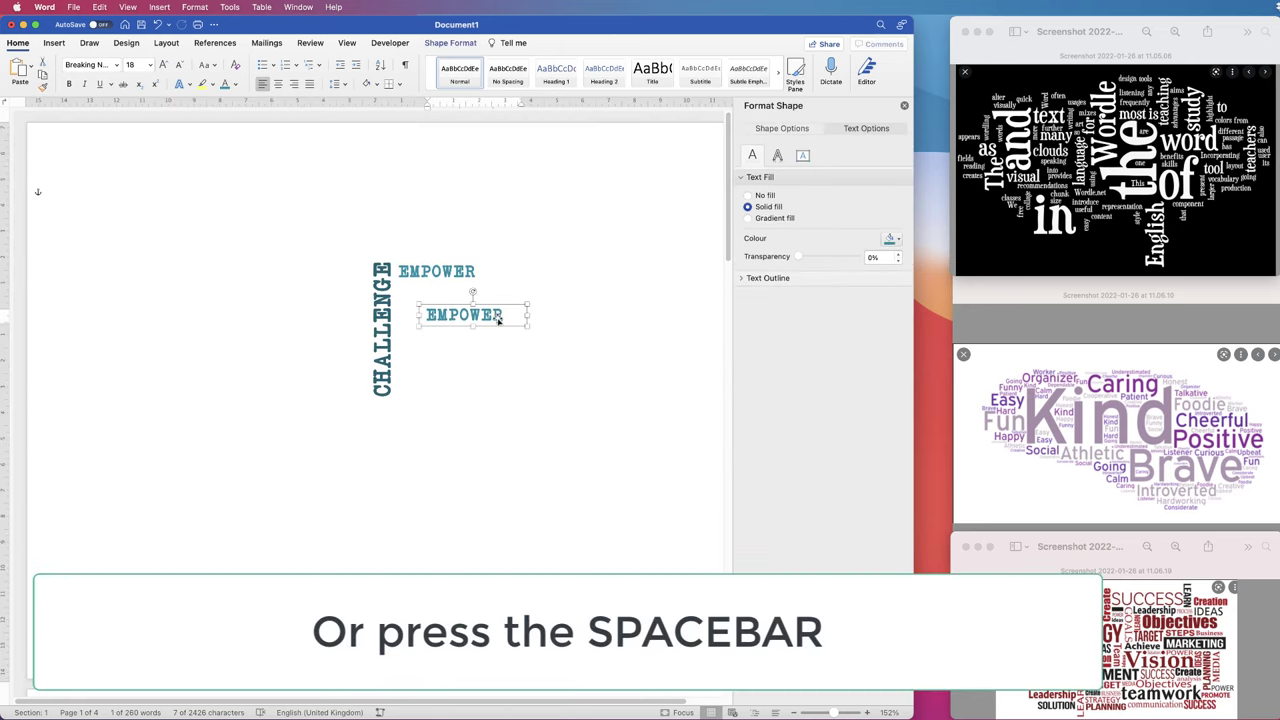
click(500, 317)
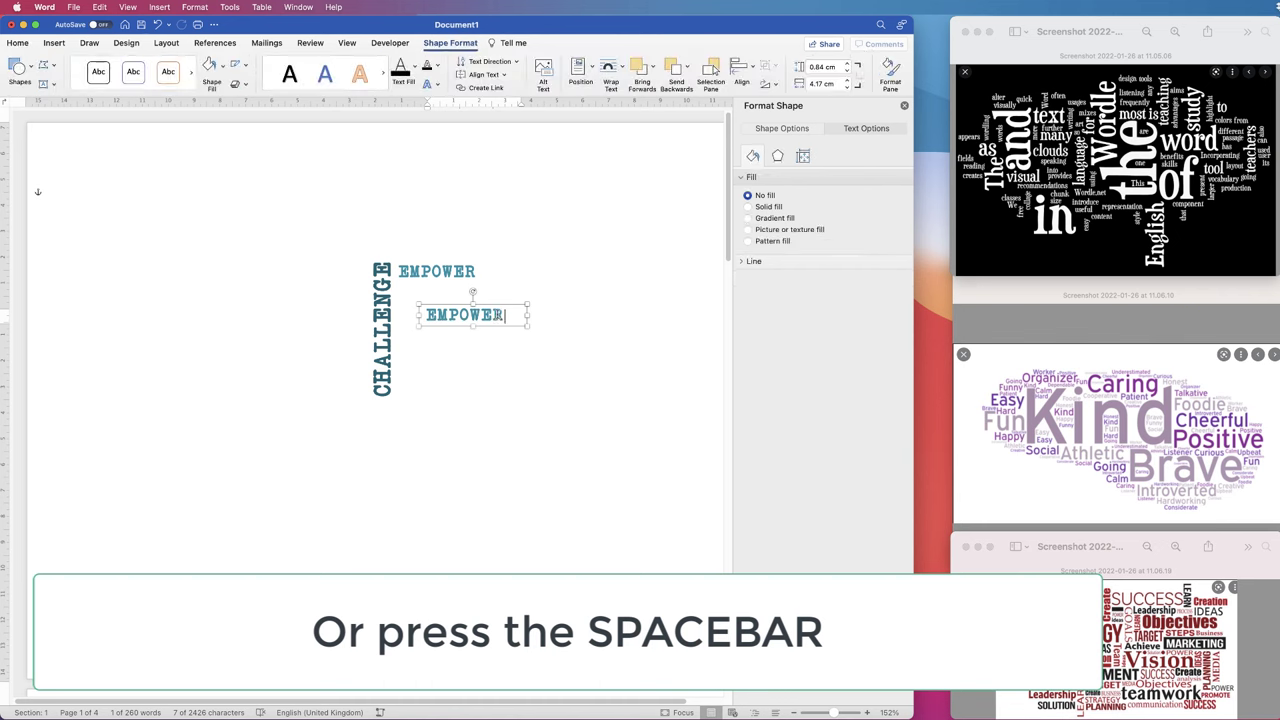
double_click(497, 329)
text(ENCOURAG)
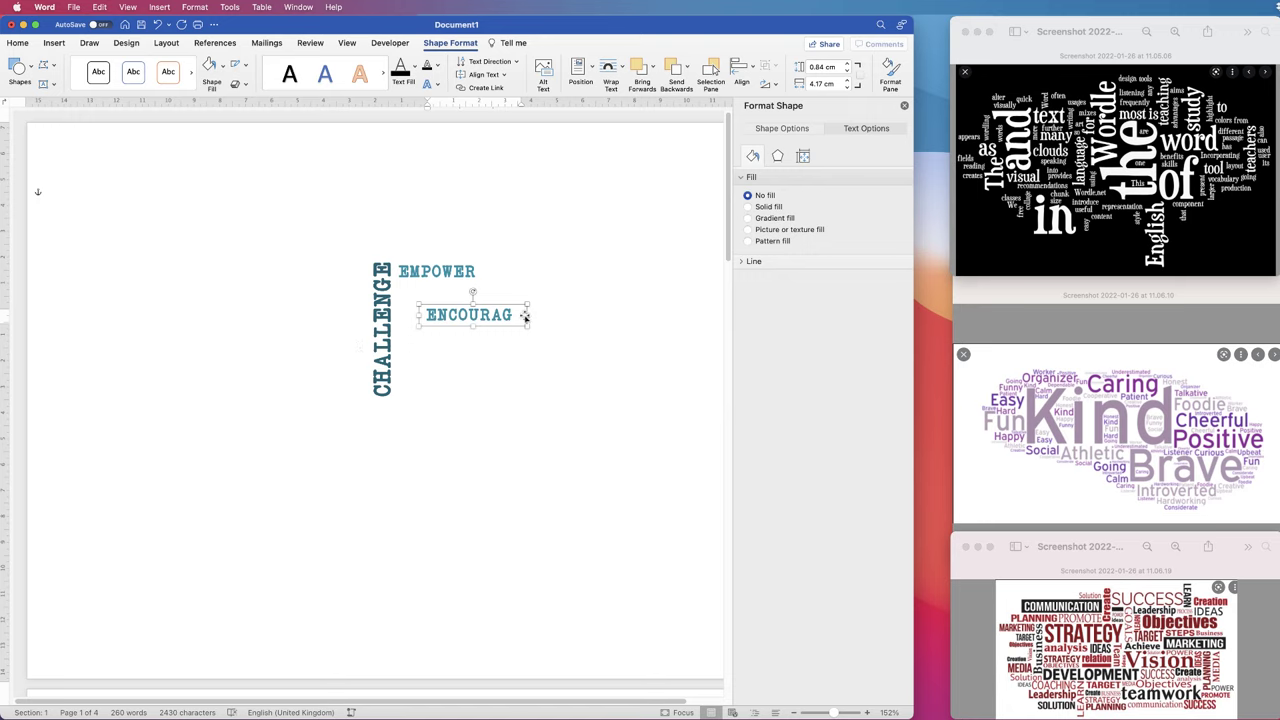
drag(527, 316, 559, 318)
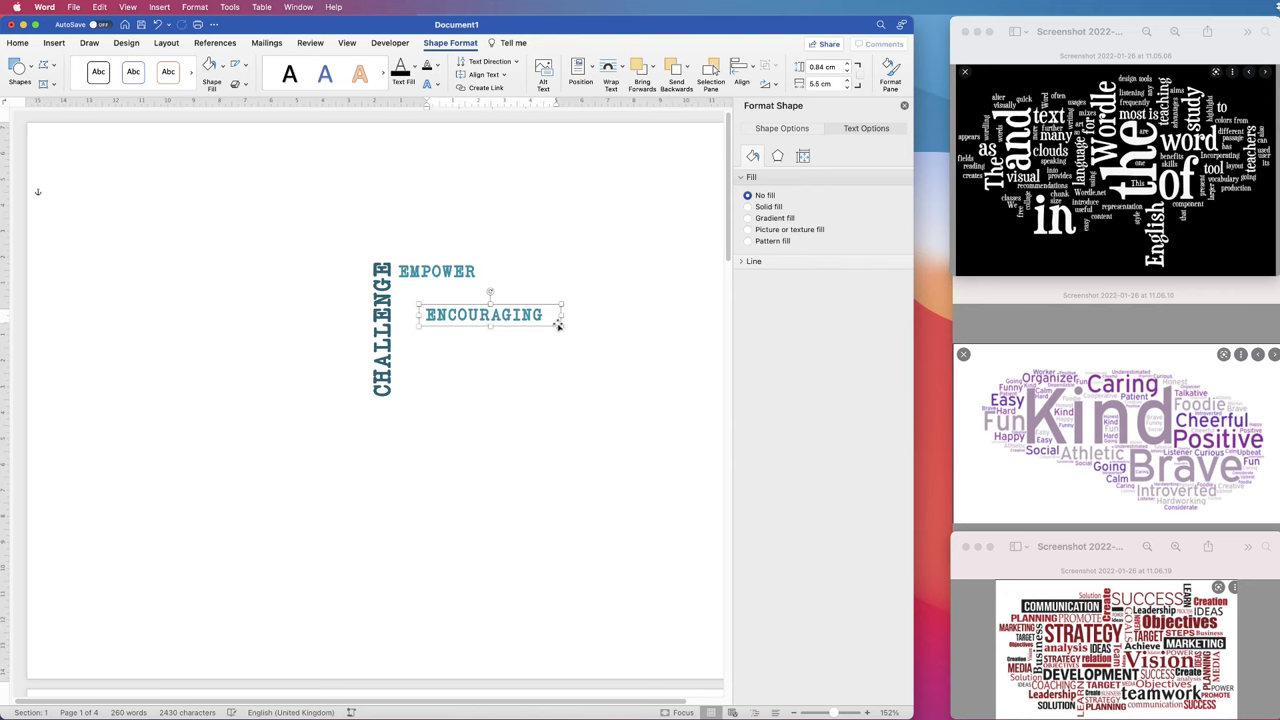
Recolour "ENCOURAGING" light blue and decrease its font size to 14
double_click(545, 316)
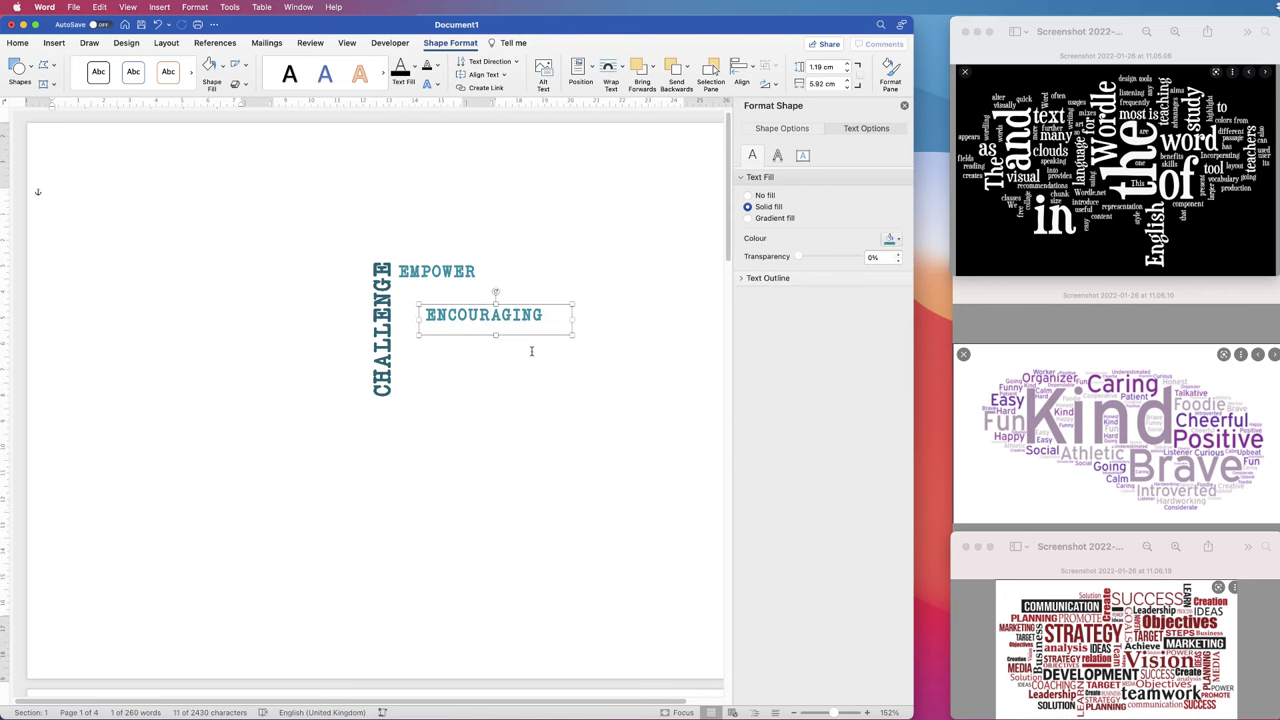
click(530, 357)
click(518, 315)
click(18, 45)
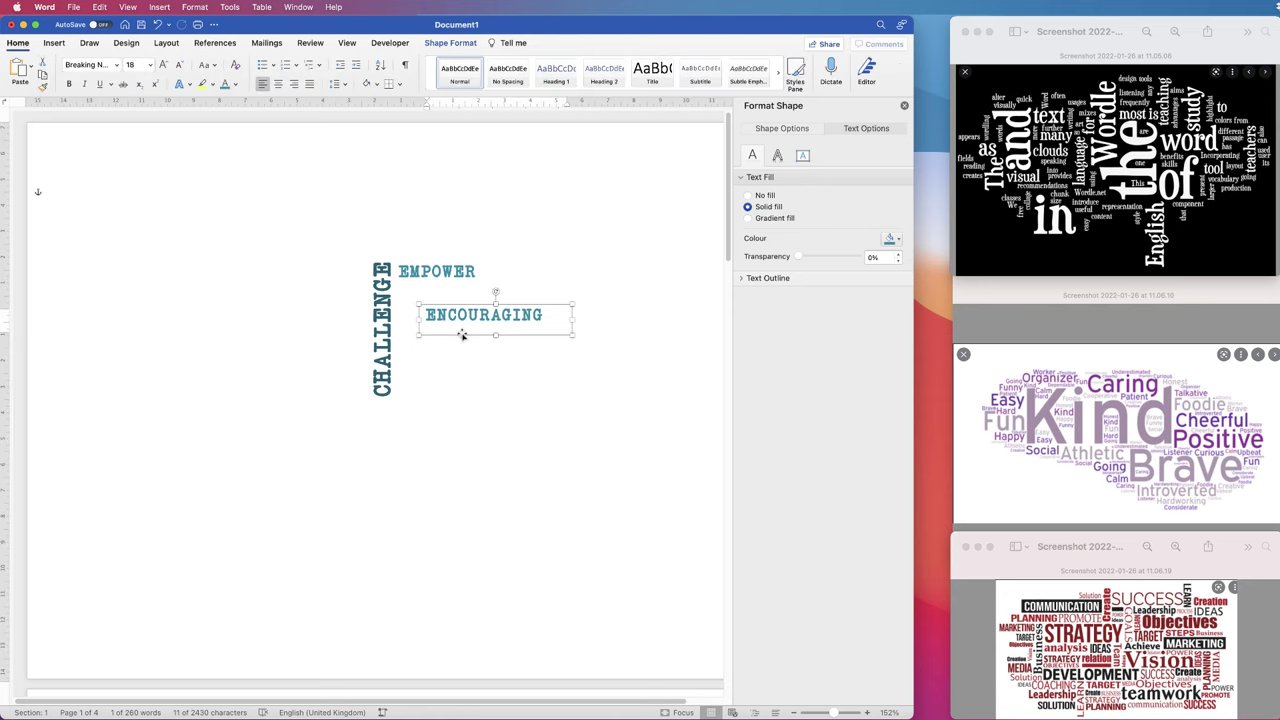
click(238, 86)
click(270, 252)
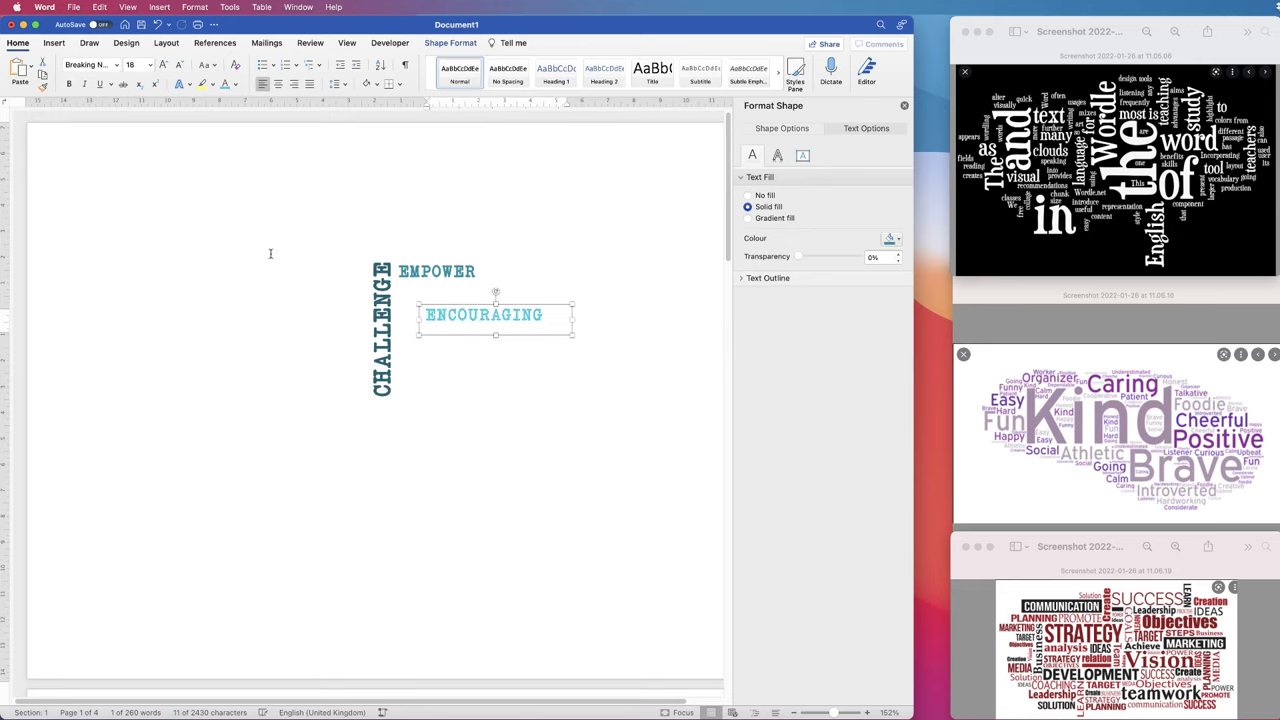
click(178, 67)
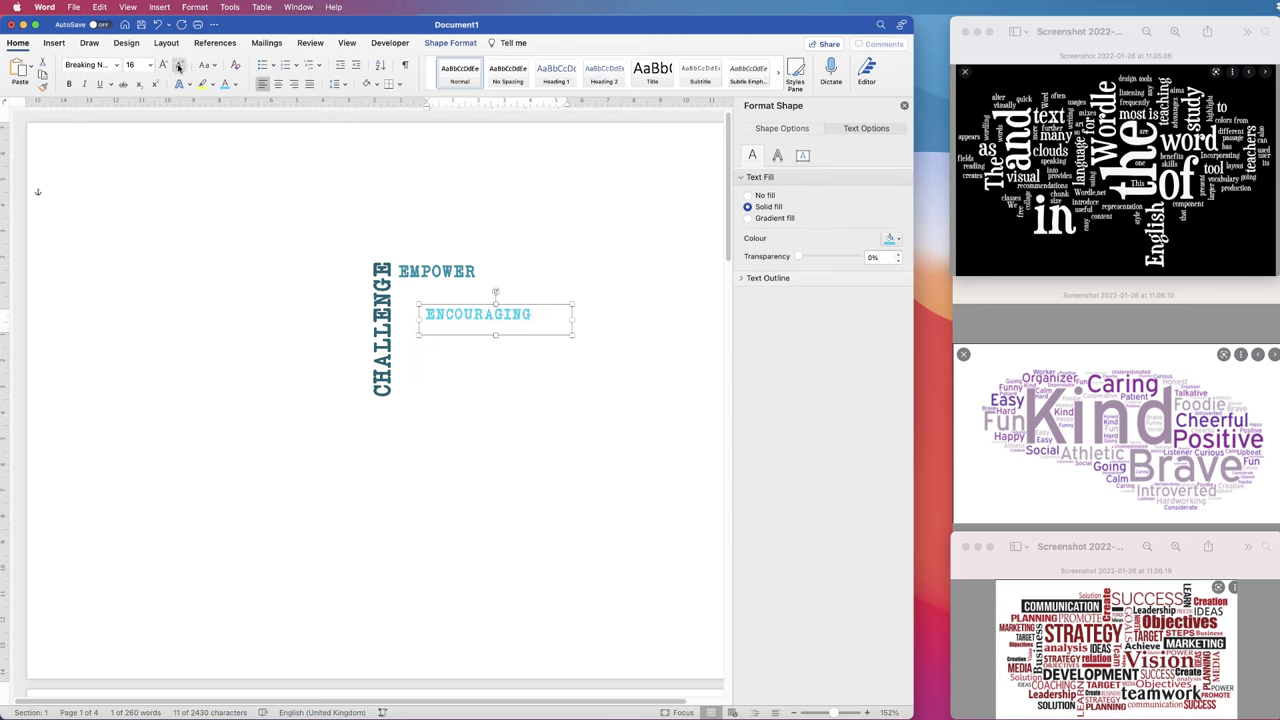
click(178, 67)
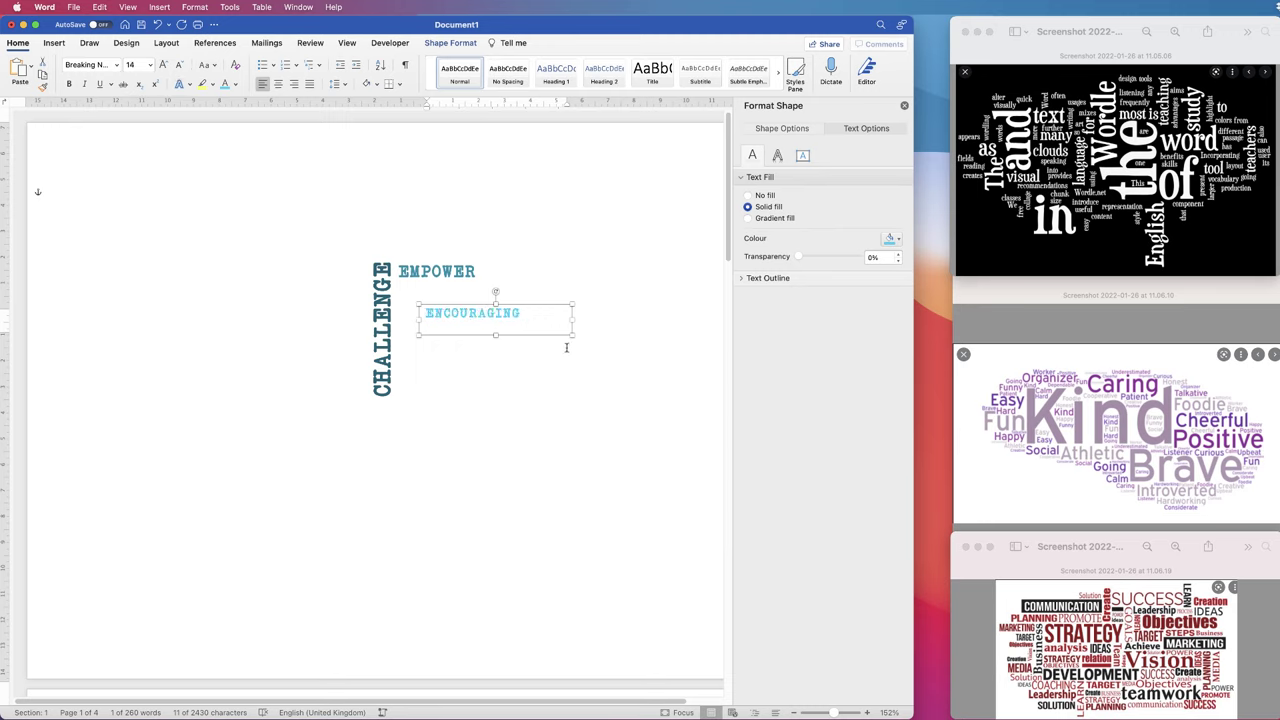
Shrink the "ENCOURAGING" box to about 0.89 × 4.45 cm, placing it right of "EMPOWER" with a duplicate below
drag(572, 337, 519, 313)
click(624, 316)
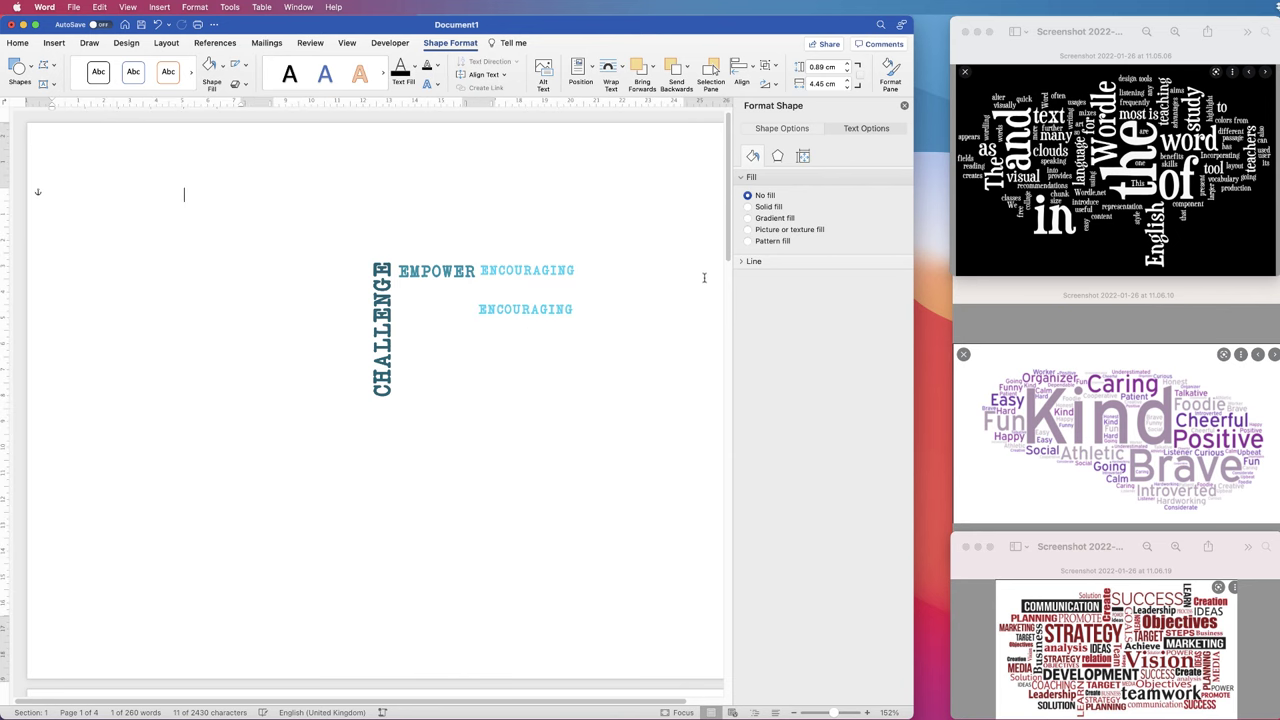
Replace the text of the lower "ENCOURAGING" box with "ENTHUSIASM"
double_click(576, 313)
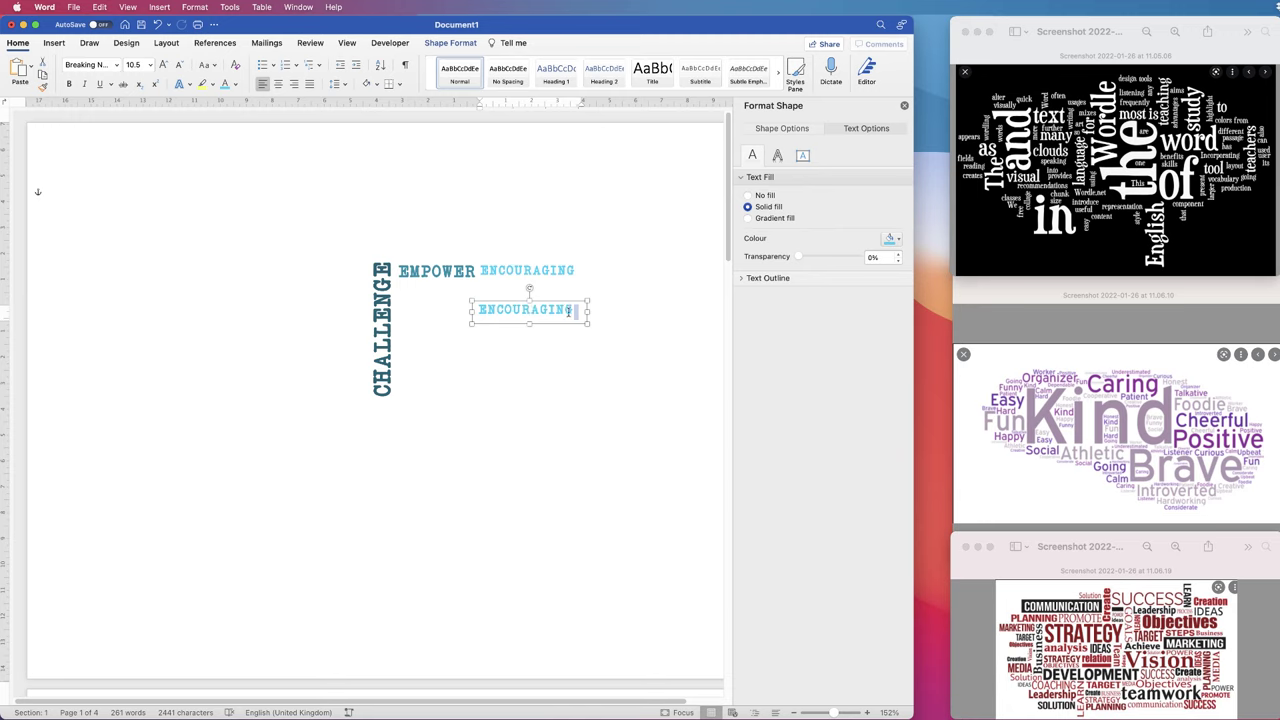
double_click(569, 312)
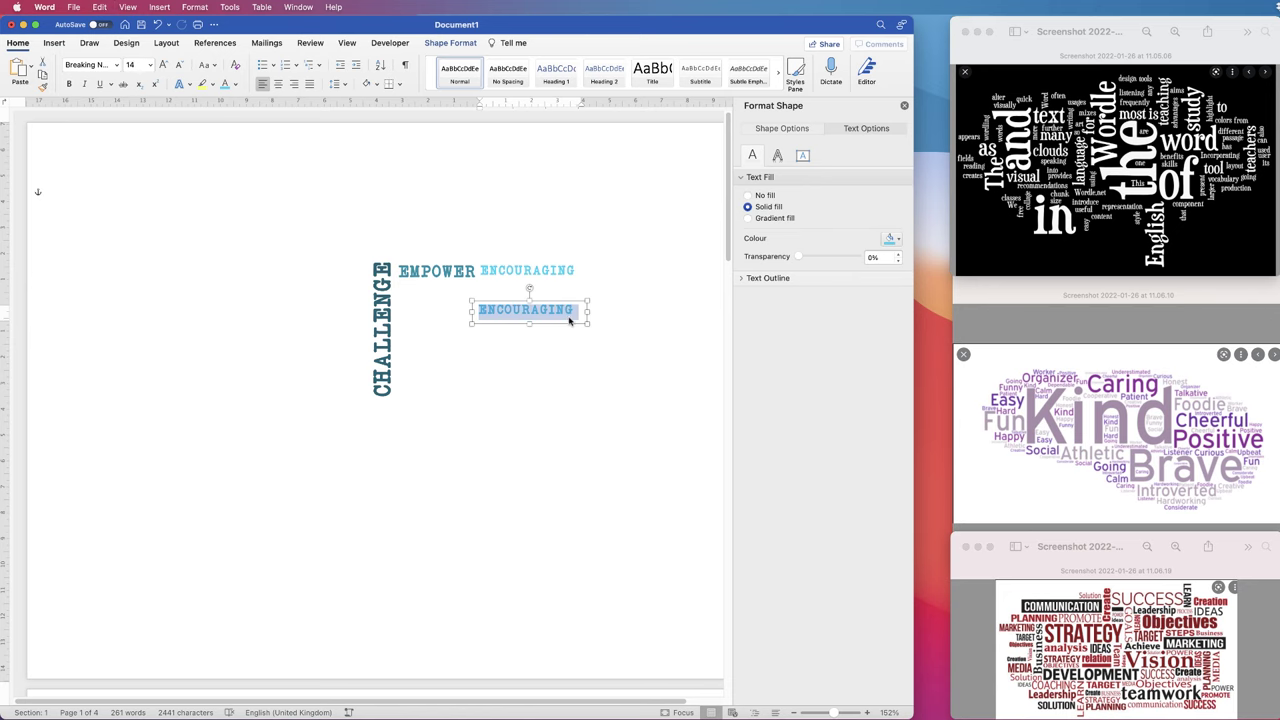
scroll(569, 320, down, 5)
text(ENTHUS)
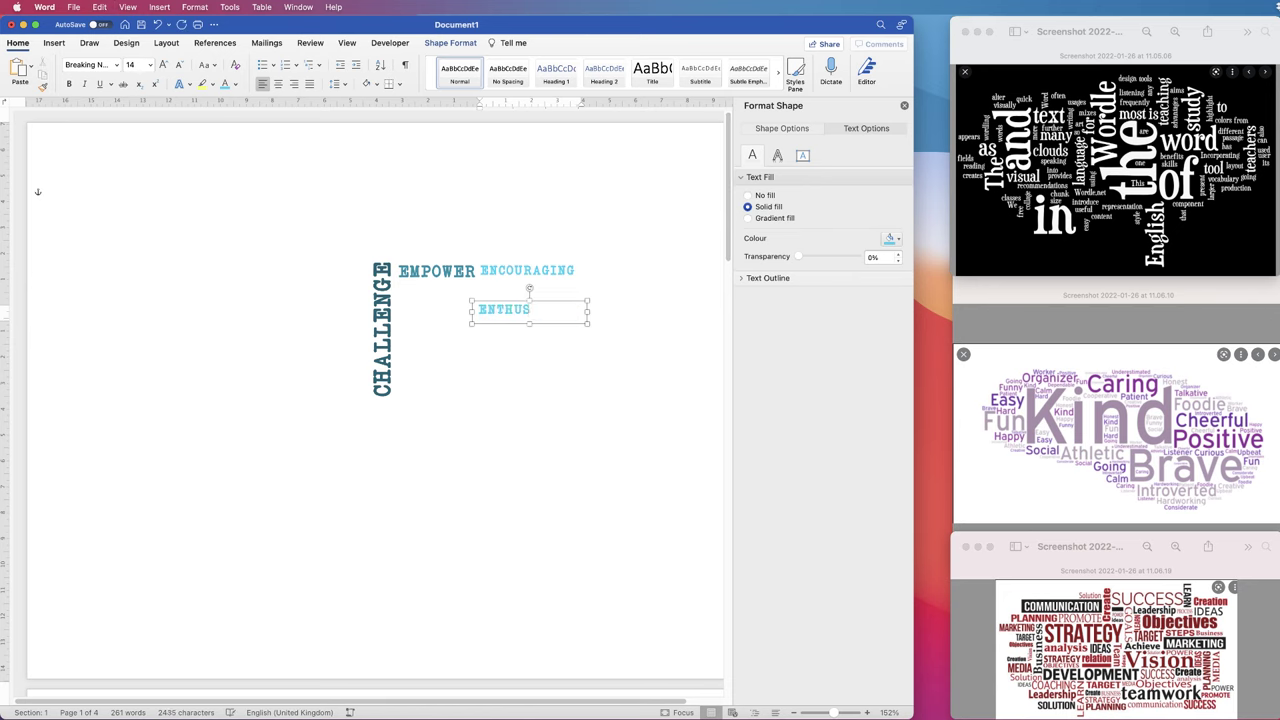
text(IASM)
Recolour "ENTHUSIASM" medium teal and enlarge it into the dominant word spanning beneath the vertical "CHALLENGE"
click(228, 85)
click(163, 66)
drag(588, 324, 629, 326)
drag(567, 325, 341, 432)
click(163, 67)
drag(401, 432, 722, 466)
click(163, 67)
drag(540, 464, 448, 459)
Duplicate the "EMPOWER" box to the left of "CHALLENGE" and change the copy to "DEDICATION" in smaller light blue text
click(450, 272)
drag(460, 284, 290, 356)
triple_click(335, 388)
scroll(369, 402, down, 5)
scroll(369, 402, up, 5)
text(DEDICATION)
click(234, 85)
click(177, 68)
Change the next copied text box to "FAITH", recolour it darker teal, enlarge it and place it below "ENCOURAGING"
key(super+a)
text(FAITH)
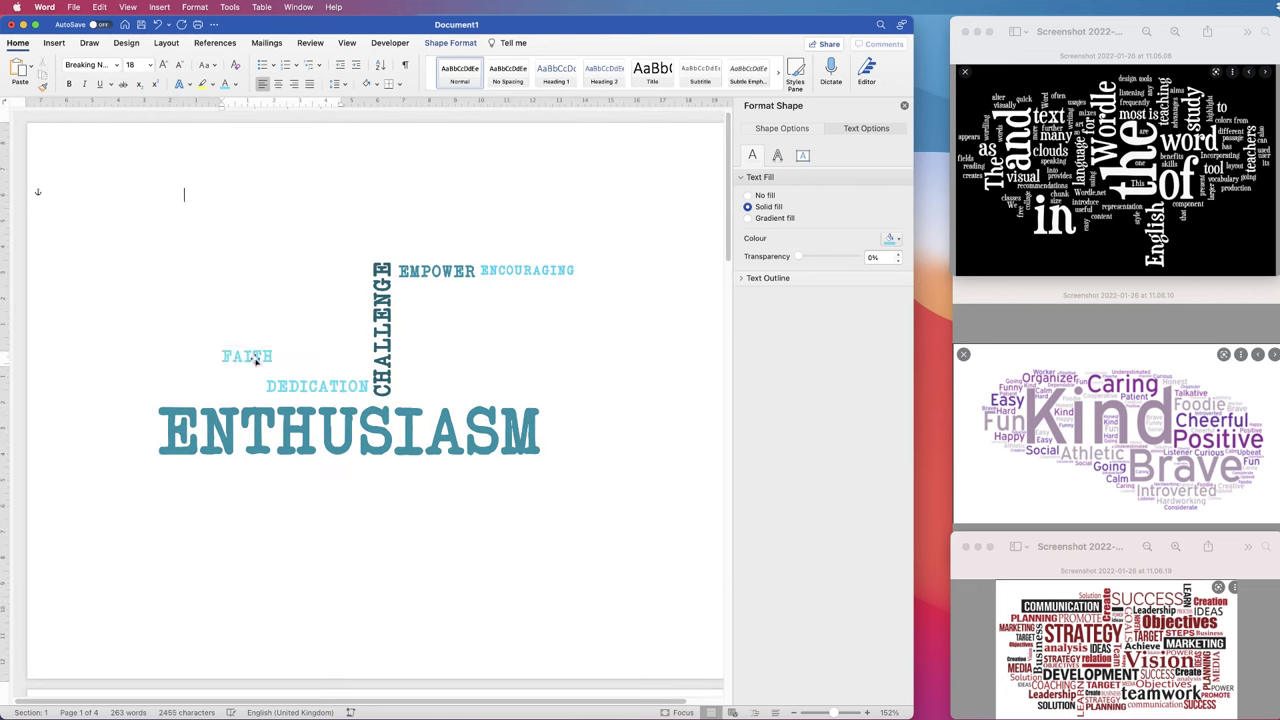
click(256, 363)
click(235, 85)
click(163, 67)
click(163, 67)
click(163, 67)
drag(272, 359, 441, 355)
Replace the text of another duplicated box with "ACCOMPLISH", set in teal at font size 20
triple_click(503, 352)
scroll(717, 240, down, 5)
scroll(717, 240, up, 5)
text(ACCOMPLISH)
double_click(179, 66)
click(214, 85)
click(258, 252)
Rotate "ACCOMPLISH" to read upwards beneath "ENTHUSIASM", lengthen its box and place a vertical duplicate at the design's right side
drag(530, 368, 575, 487)
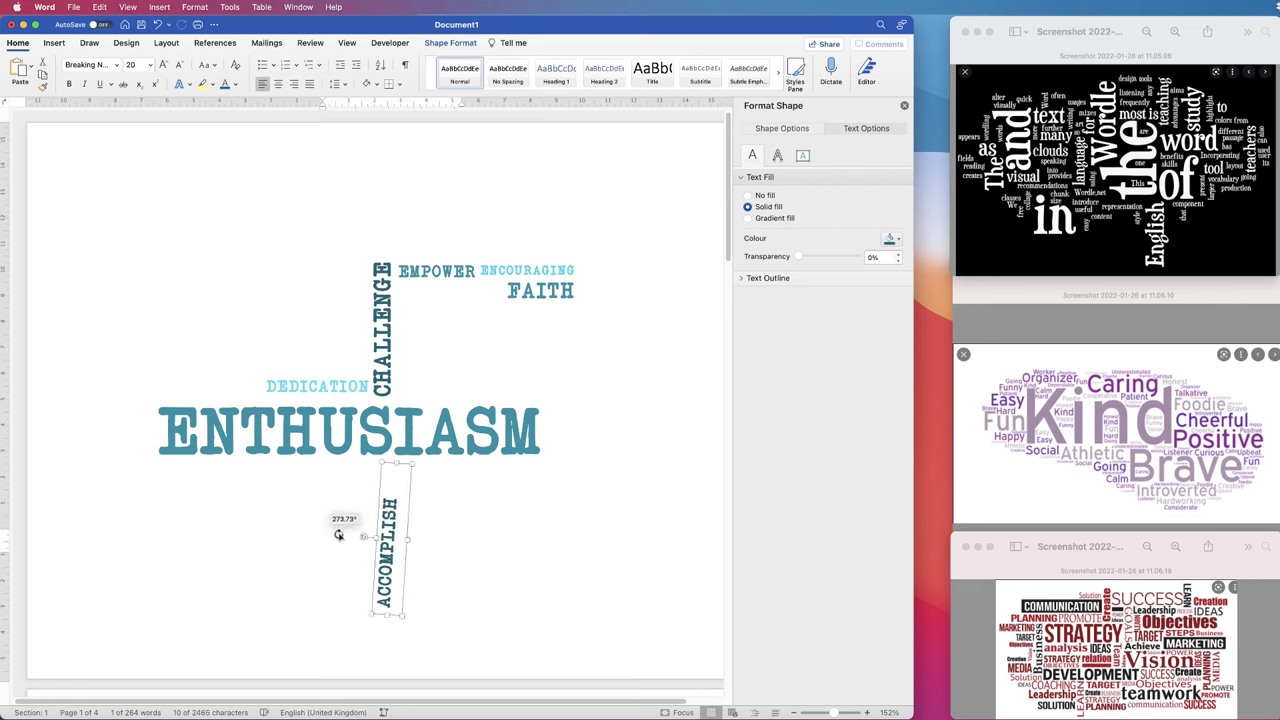
drag(337, 529, 306, 543)
drag(327, 615, 327, 657)
drag(336, 530, 598, 330)
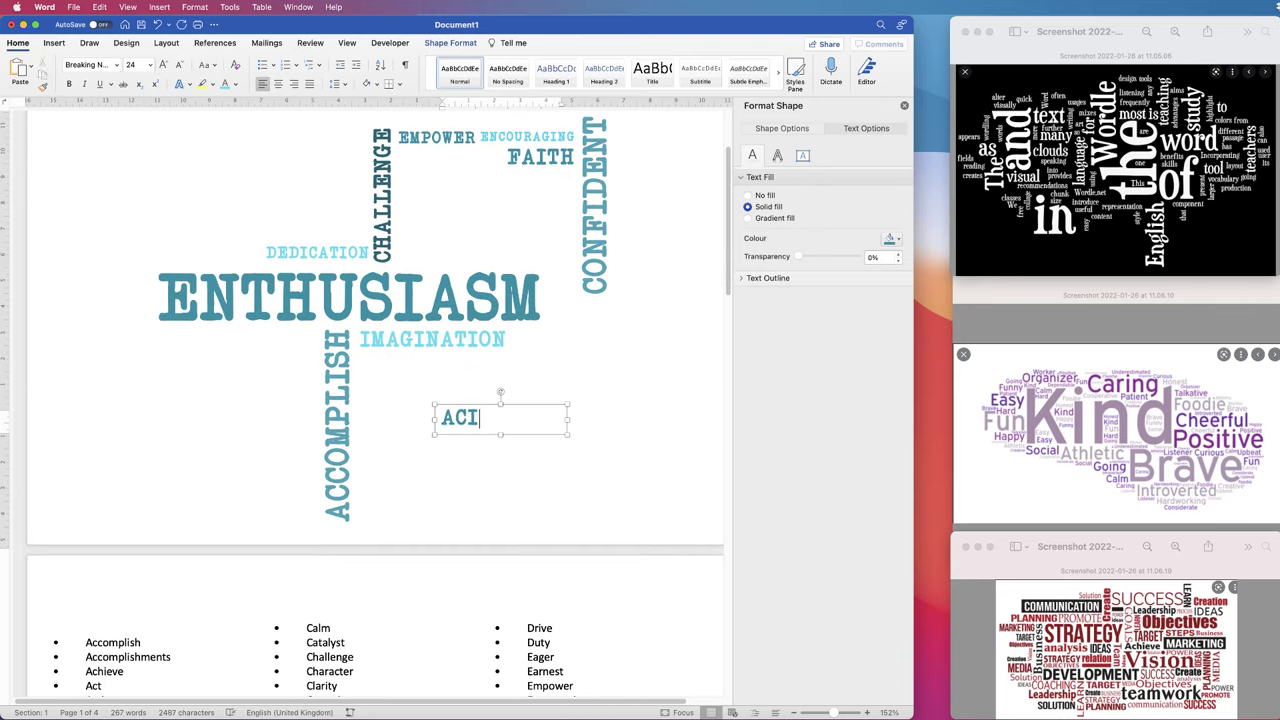
Complete the word "ACTION" in the copied text box, set it to 48 pt and place it left of "CHALLENGE"
text(ION)
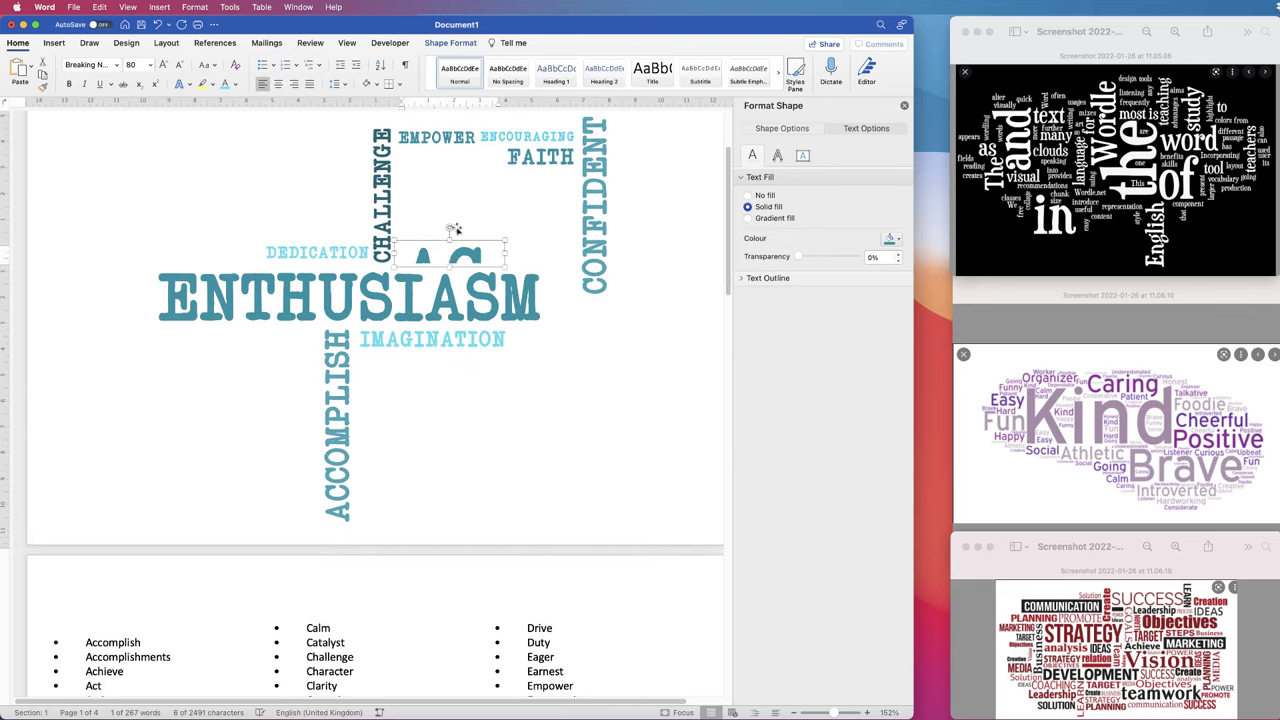
drag(451, 236, 351, 183)
click(179, 65)
drag(474, 227, 381, 193)
Place a duplicate of "ACTION" below "IMAGINATION" at the lower right and recolour both boxes dark teal
drag(333, 179, 613, 381)
click(236, 85)
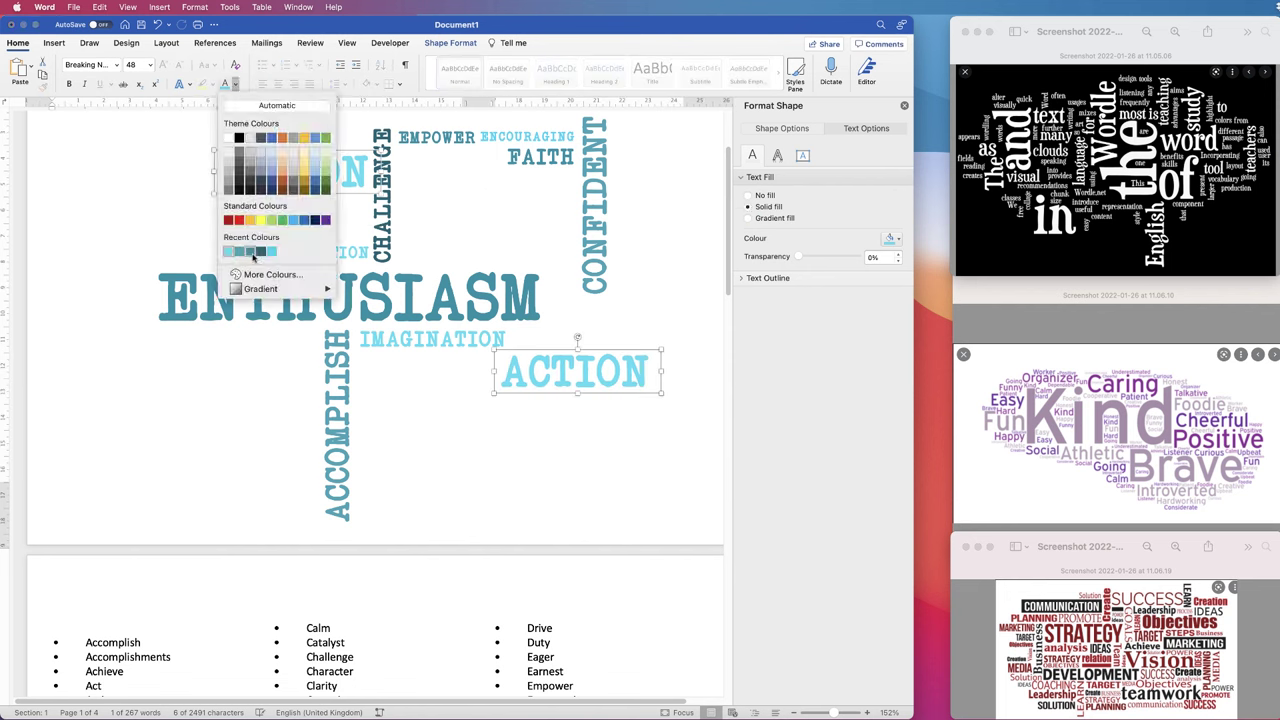
click(251, 251)
Replace the text of the duplicate "ACTION" box with "CALM" at font size 28 and shrink the box to fit
text(CALM)
click(179, 65)
click(179, 65)
drag(661, 463, 579, 451)
Place "CALM" right of "CONFIDENT" and change its copy at the left of the design to "ACTIVE"
drag(579, 443, 695, 264)
click(904, 105)
scroll(191, 327, down, 3)
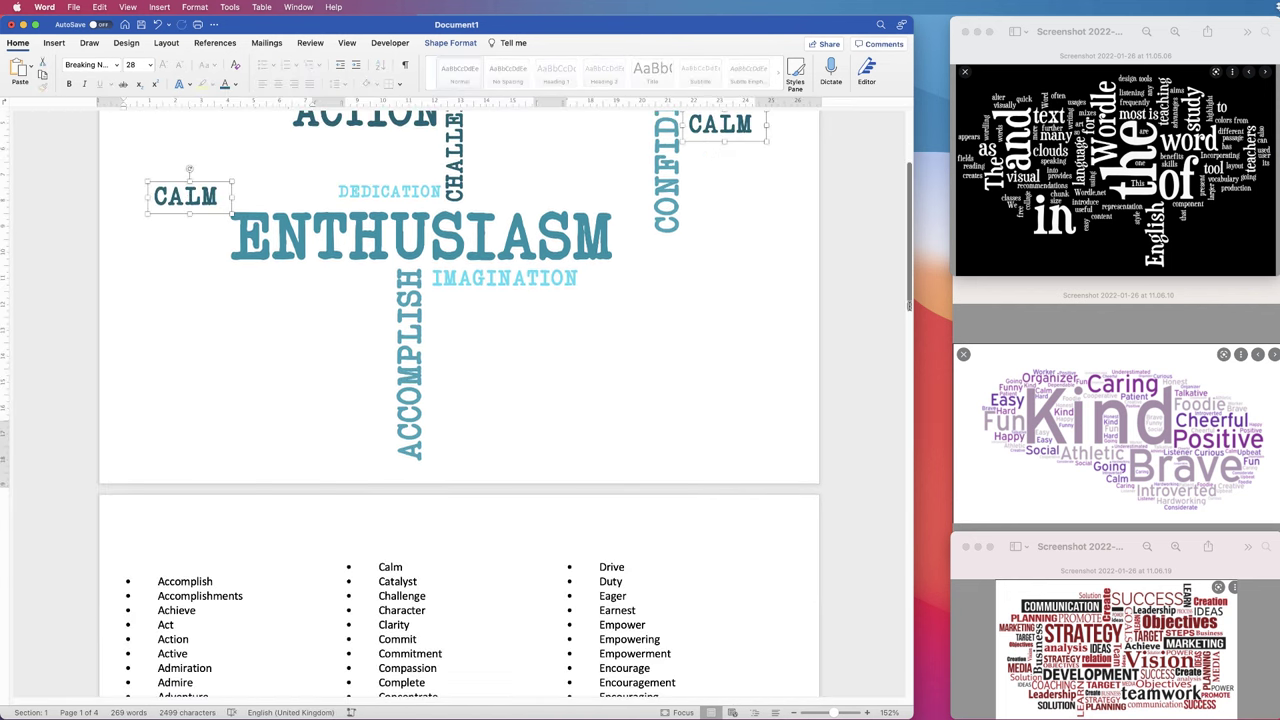
double_click(187, 198)
text(ACTIVE)
Place a duplicate of "ACTIVE" to the right of the vertical "ACCOMPLISH" and close the shape formatting options
drag(253, 205, 528, 399)
double_click(524, 397)
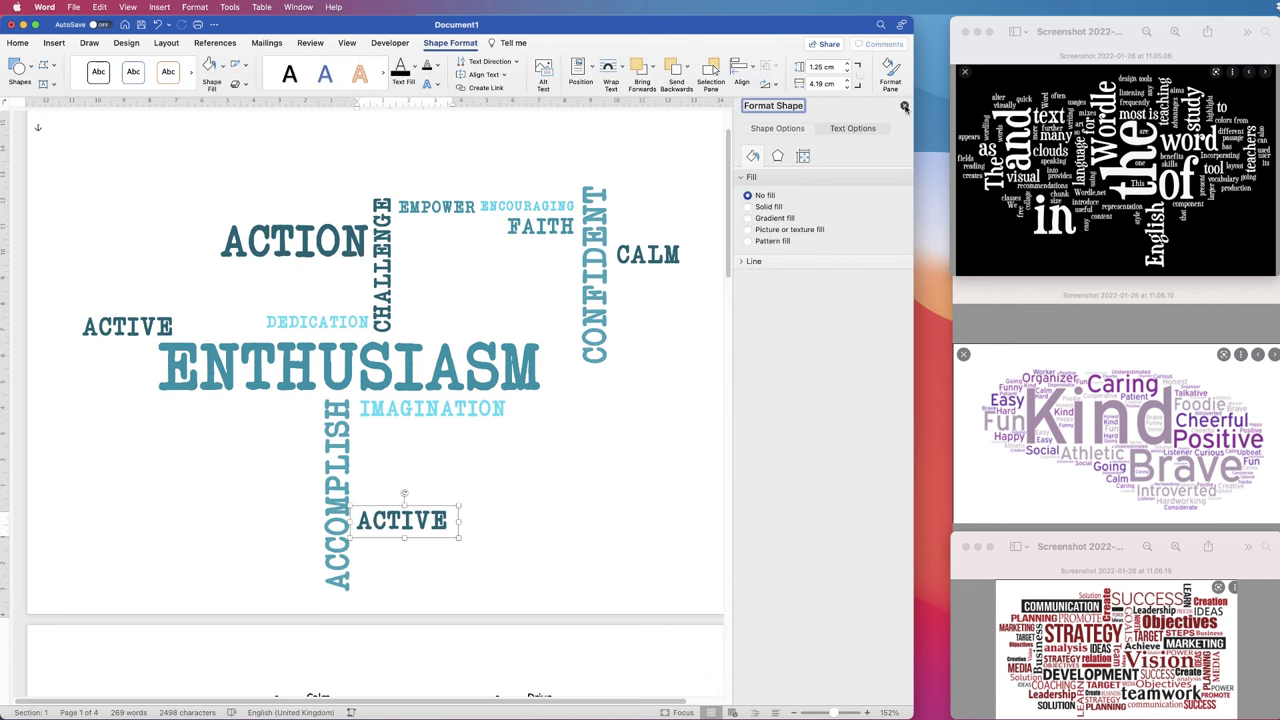
click(904, 105)
Replace the text of the lower "ACTIVE" box with "CLARITY" from the word list and decrease its font size to 20
double_click(474, 522)
scroll(870, 313, down, 5)
text(CLARIT)
click(17, 43)
click(179, 65)
click(179, 65)
click(179, 65)
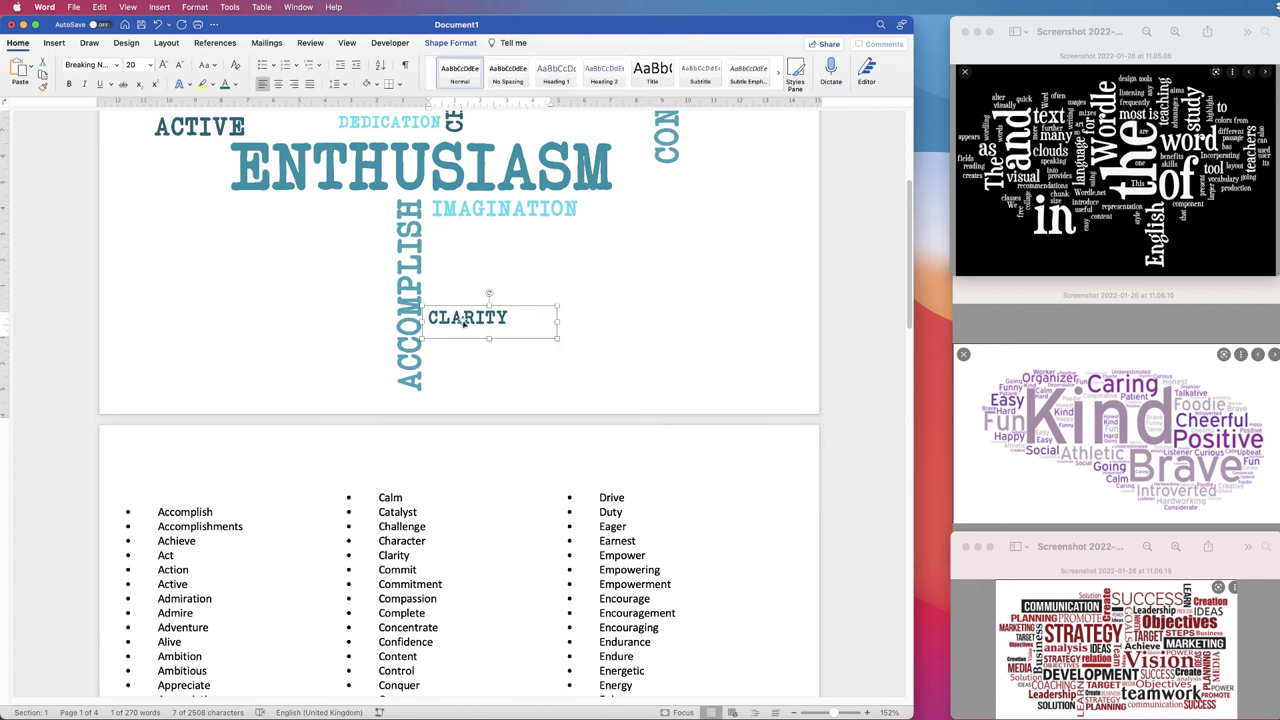
Shrink the "CLARITY" box, place a duplicate to the right of "IMAGINATION", and replace its text with "INITIATIVE"
drag(557, 338, 525, 333)
drag(485, 333, 640, 223)
double_click(640, 223)
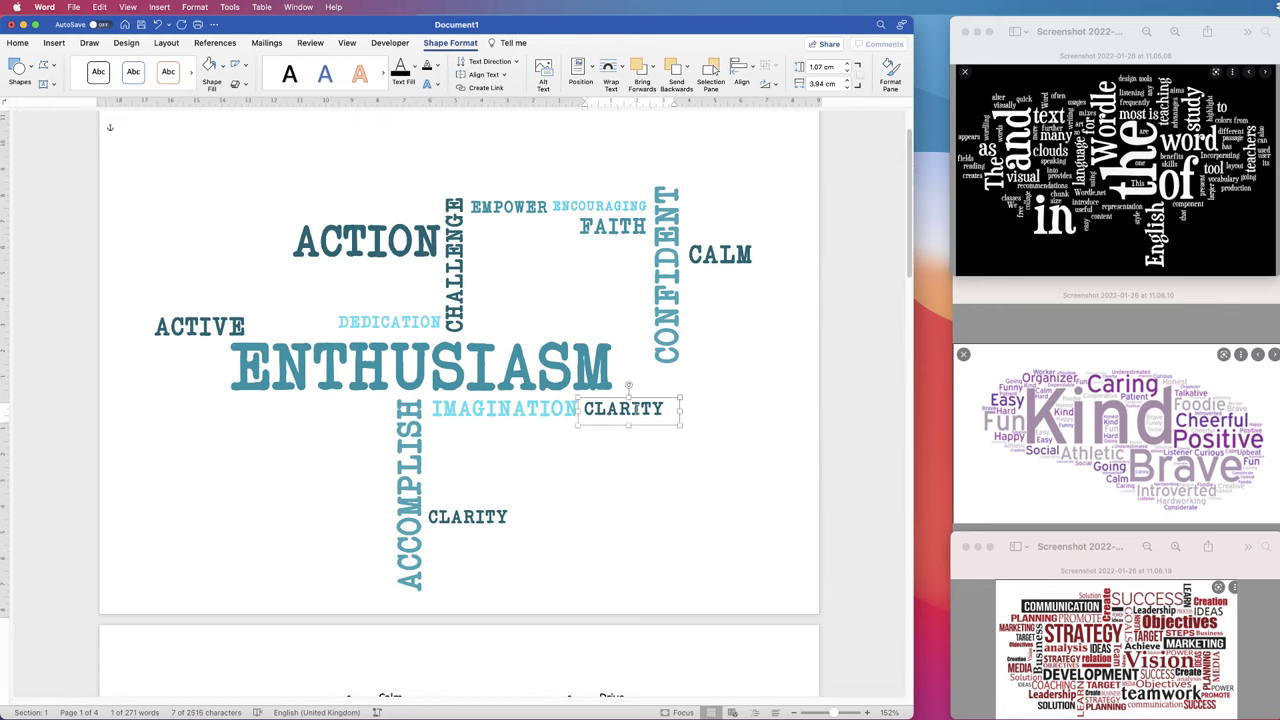
scroll(584, 409, down, 10)
scroll(584, 409, up, 8)
text(INITIATIVE)
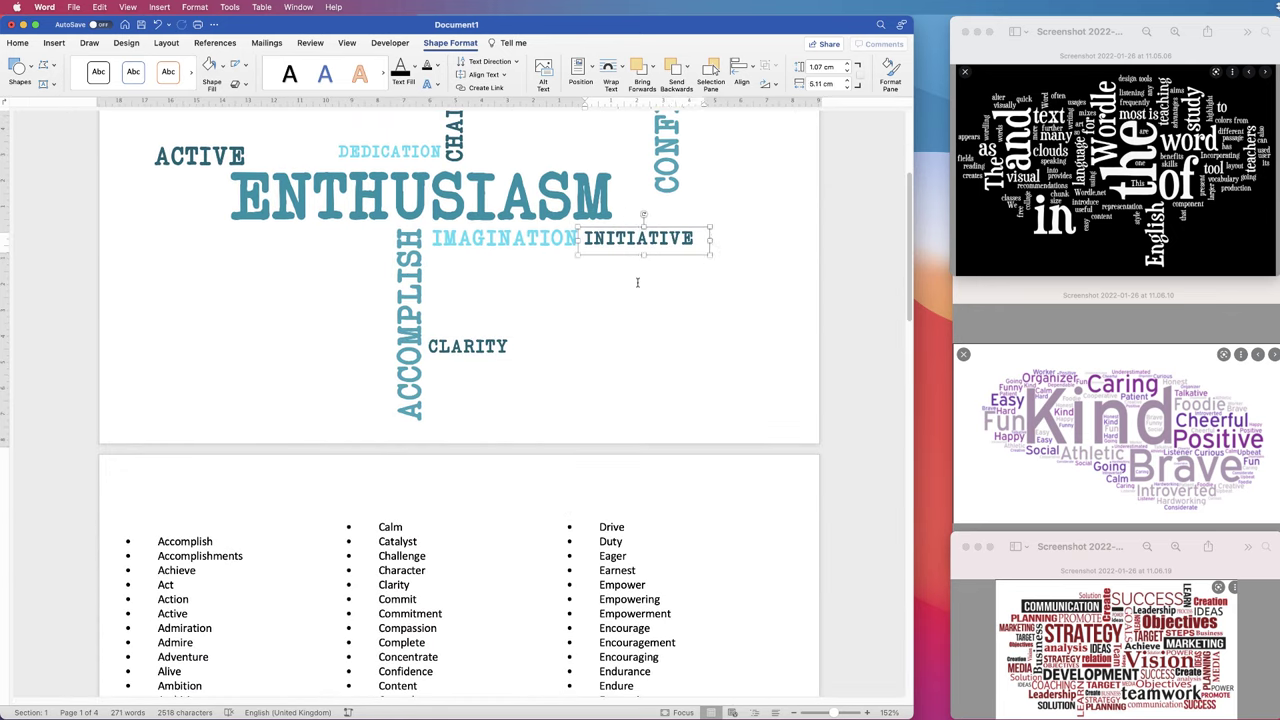
Duplicate "INITIATIVE" beneath "FAITH", replace the text with "COMMITMENT" at a smaller font size, and align it beside "CONFIDENT"
scroll(637, 282, up, 3)
drag(622, 427, 577, 268)
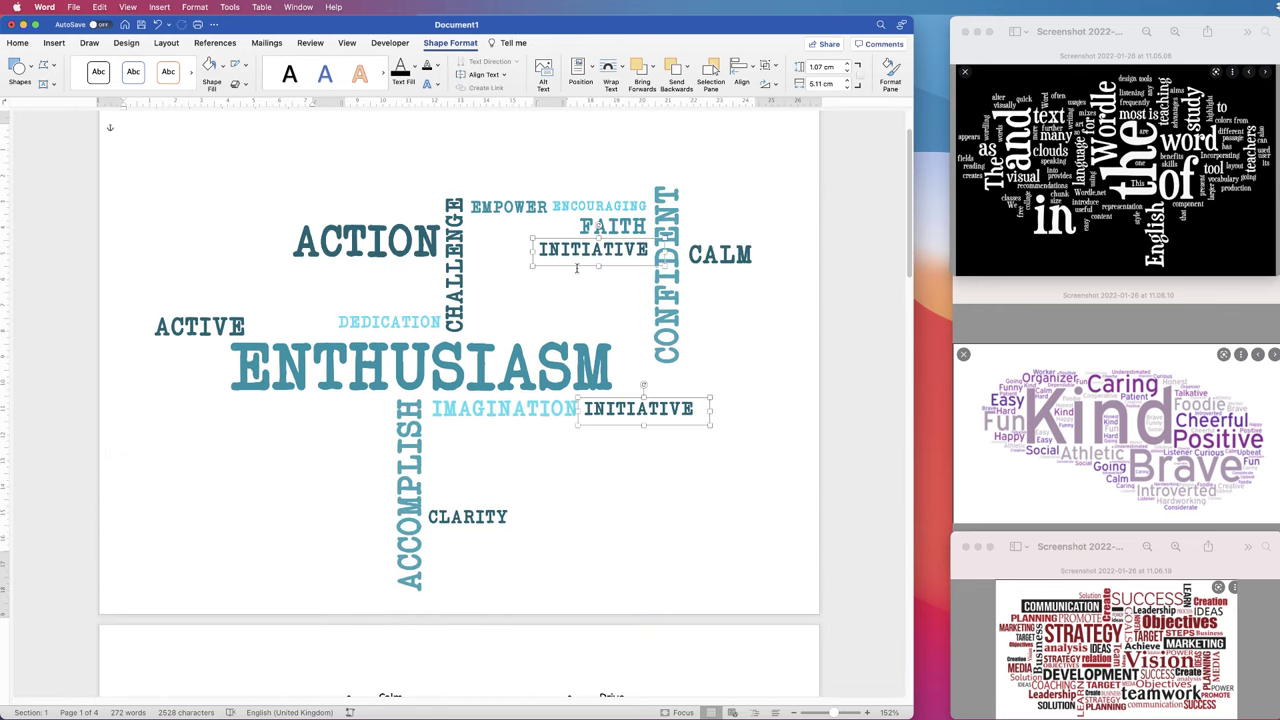
double_click(613, 252)
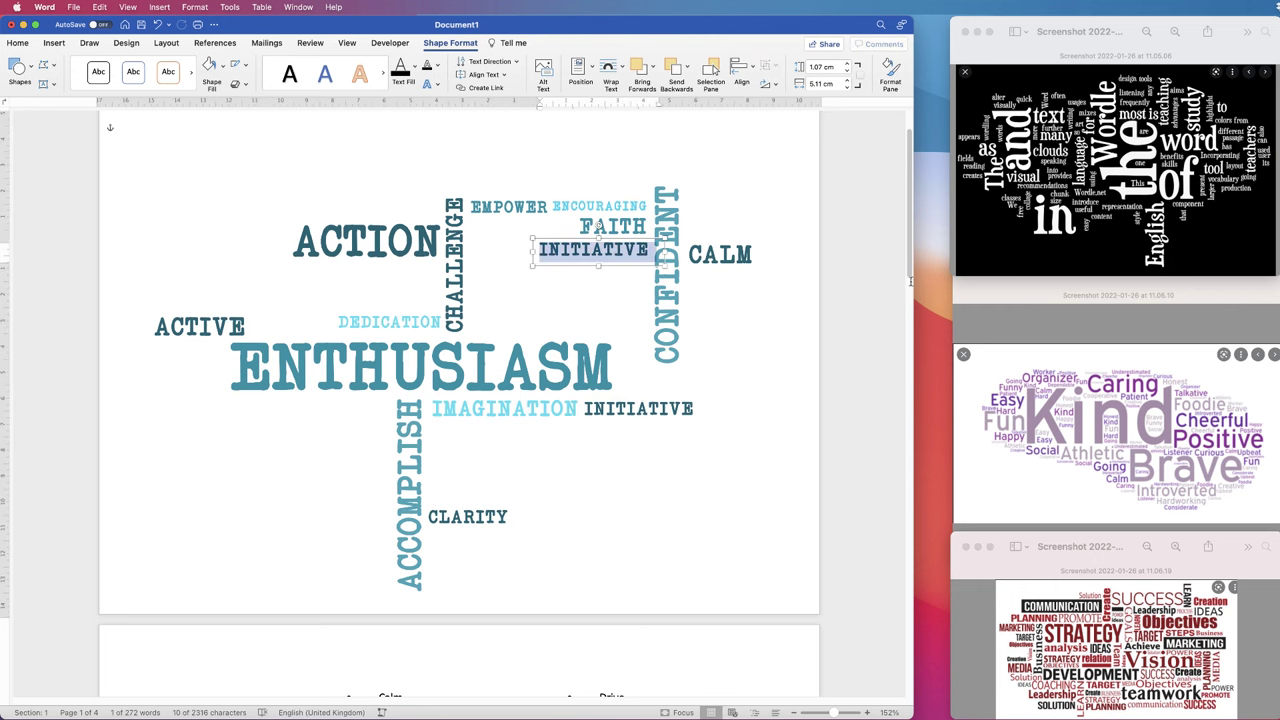
text(CO)
click(17, 43)
click(180, 65)
click(180, 65)
drag(604, 217, 627, 211)
Fit a teal "ENERGY" box at font size 28 above "ENTHUSIASM", right of "CHALLENGE", and place a copy above "ACTION"
drag(500, 282, 584, 284)
key(cmd+a)
drag(523, 299, 394, 182)
shift+click(522, 284)
click(235, 85)
click(240, 252)
scroll(686, 334, up, 2)
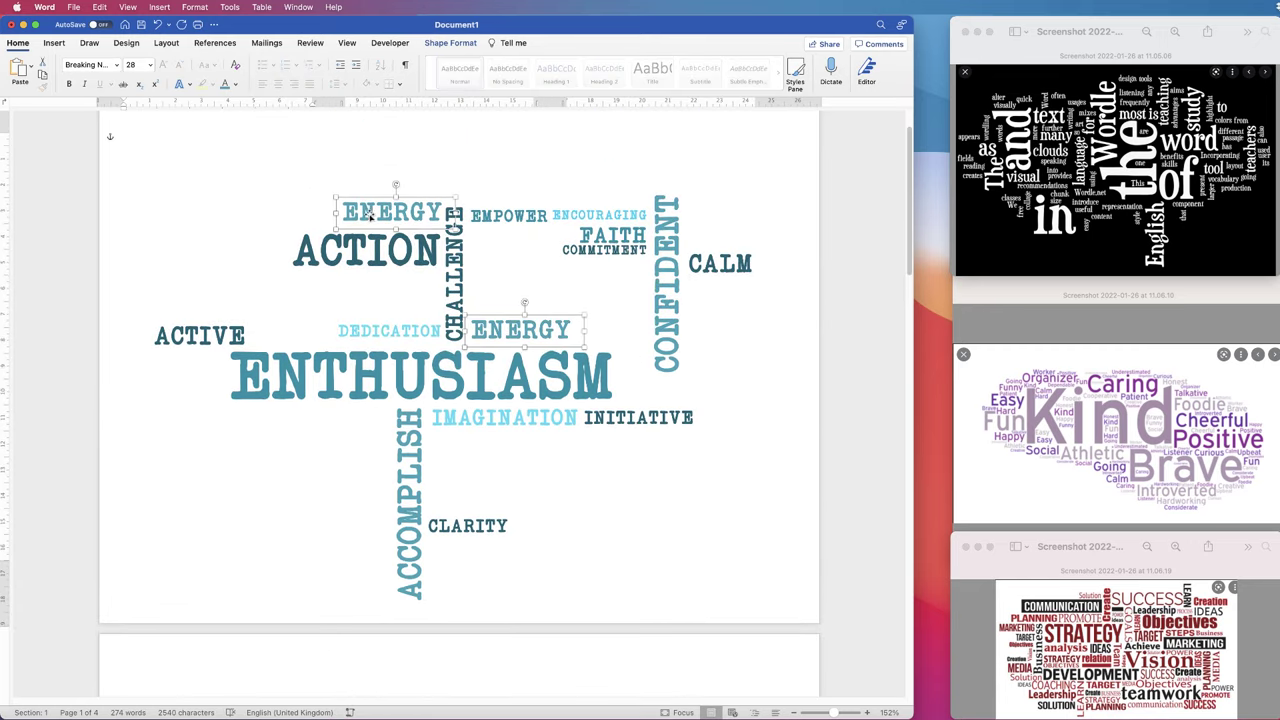
Replace the text of the "ENERGY" copy above "ACTION" with "AMBITION" and widen the box to about 5.6 cm
double_click(374, 213)
text(EN)
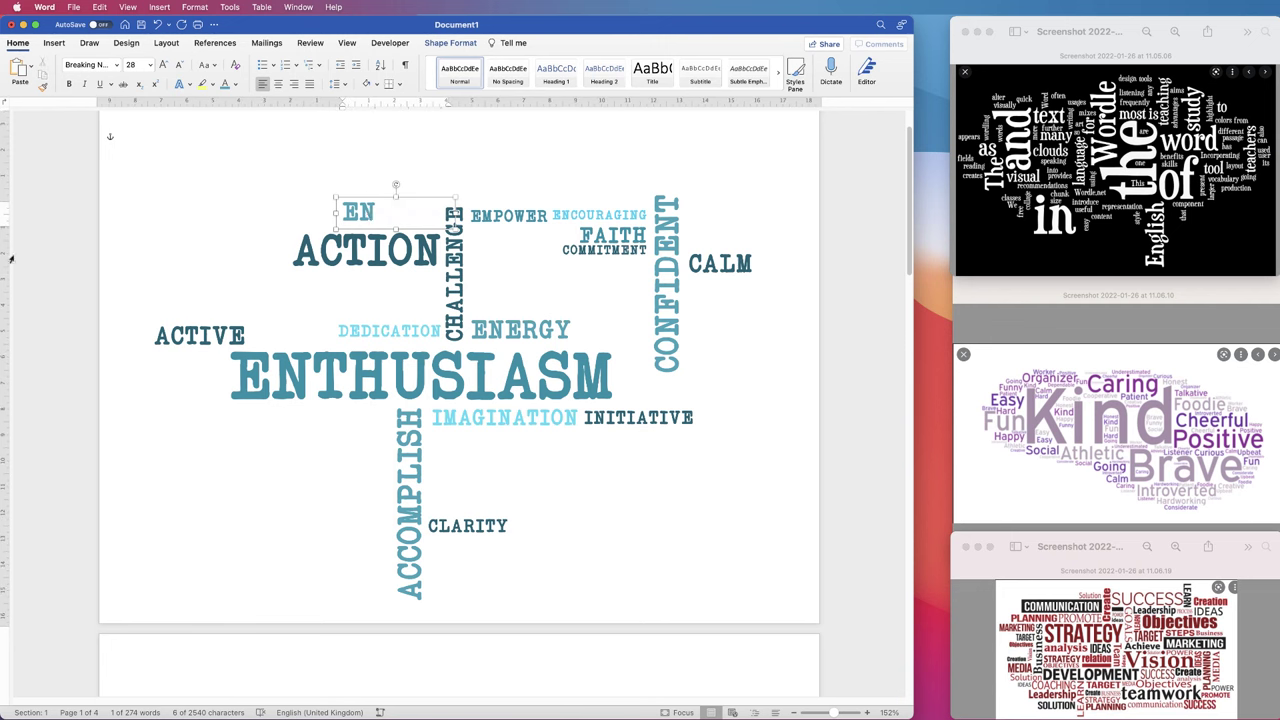
key(BackSpace)
key(BackSpace)
key(BackSpace)
key(BackSpace)
scroll(414, 212, down, 5)
scroll(414, 212, up, 6)
text(AMBITION)
drag(336, 269, 309, 270)
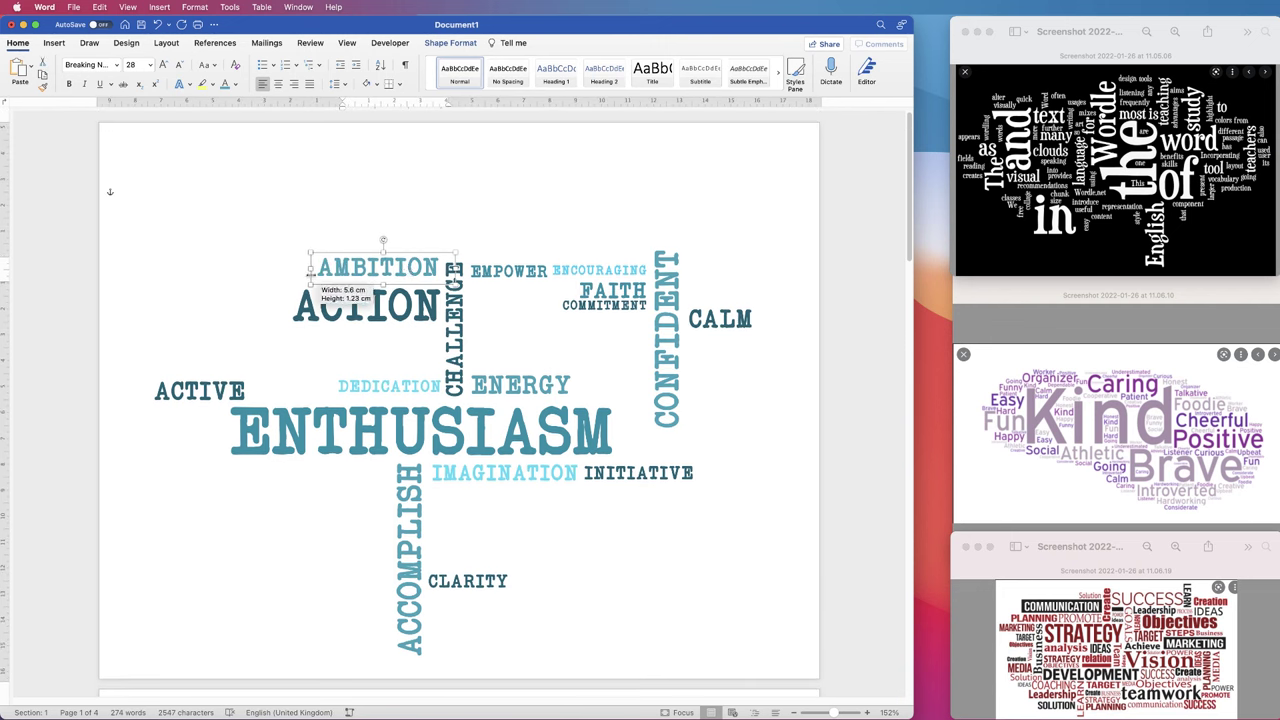
Duplicate "AMBITION" below "ACTION", replace the text with "BELIEF", enlarge it and recolour it light blue
drag(400, 285, 388, 352)
double_click(300, 350)
text(BELIEF)
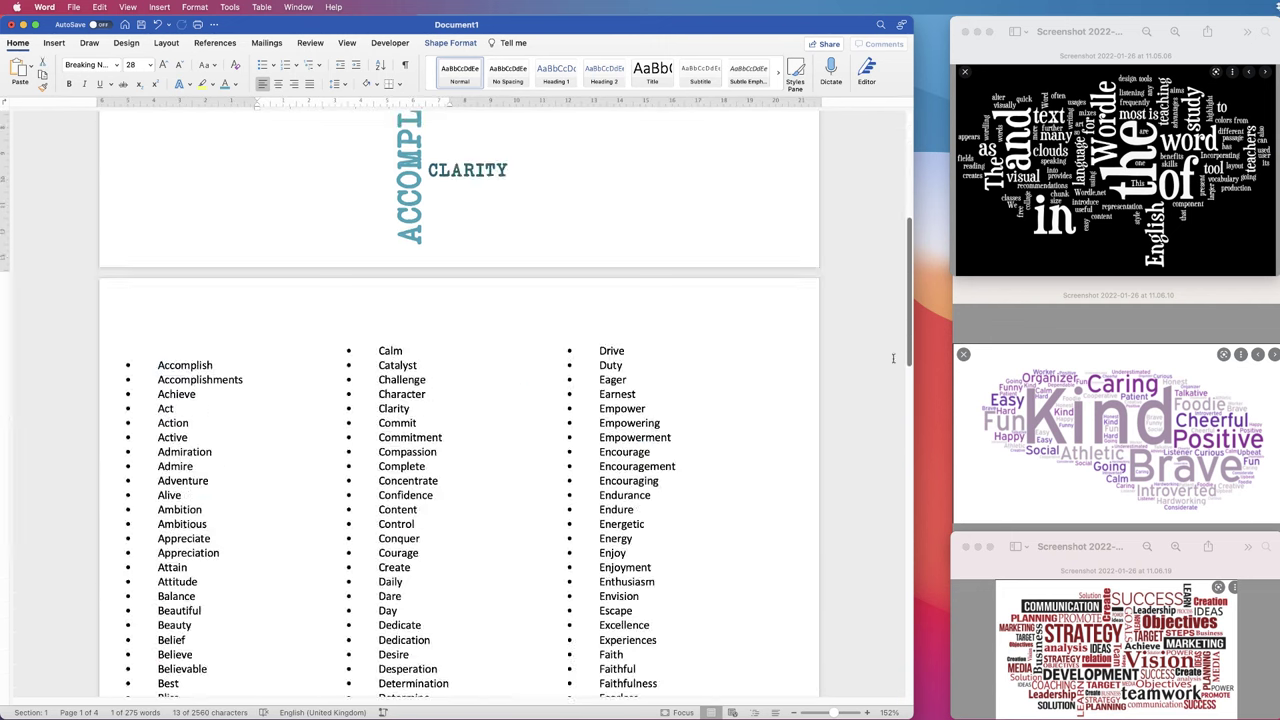
double_click(305, 320)
triple_click(163, 65)
click(236, 85)
click(241, 249)
Resize the "BELIEF" box, set its font size to 50, recolour it teal, and place a copy below "INITIATIVE"
drag(250, 305, 196, 296)
click(133, 65)
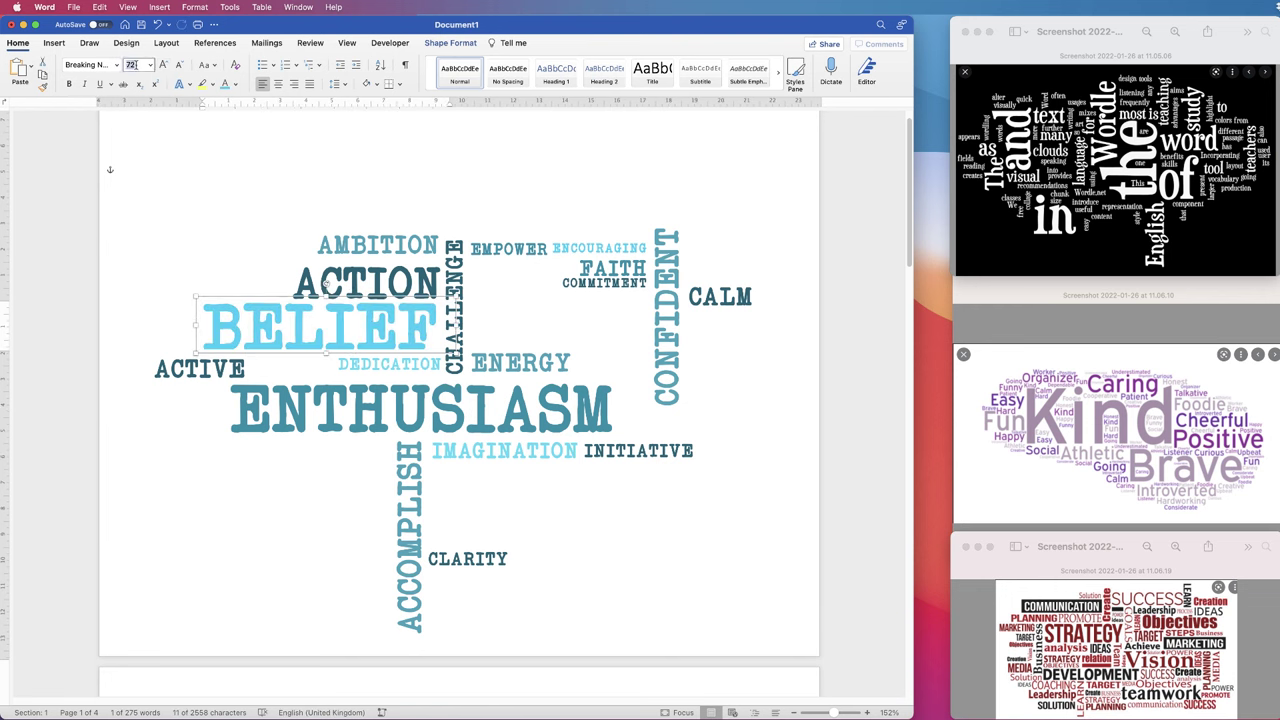
text(50)
drag(458, 325, 601, 493)
click(233, 84)
click(270, 256)
scroll(592, 549, down, 1)
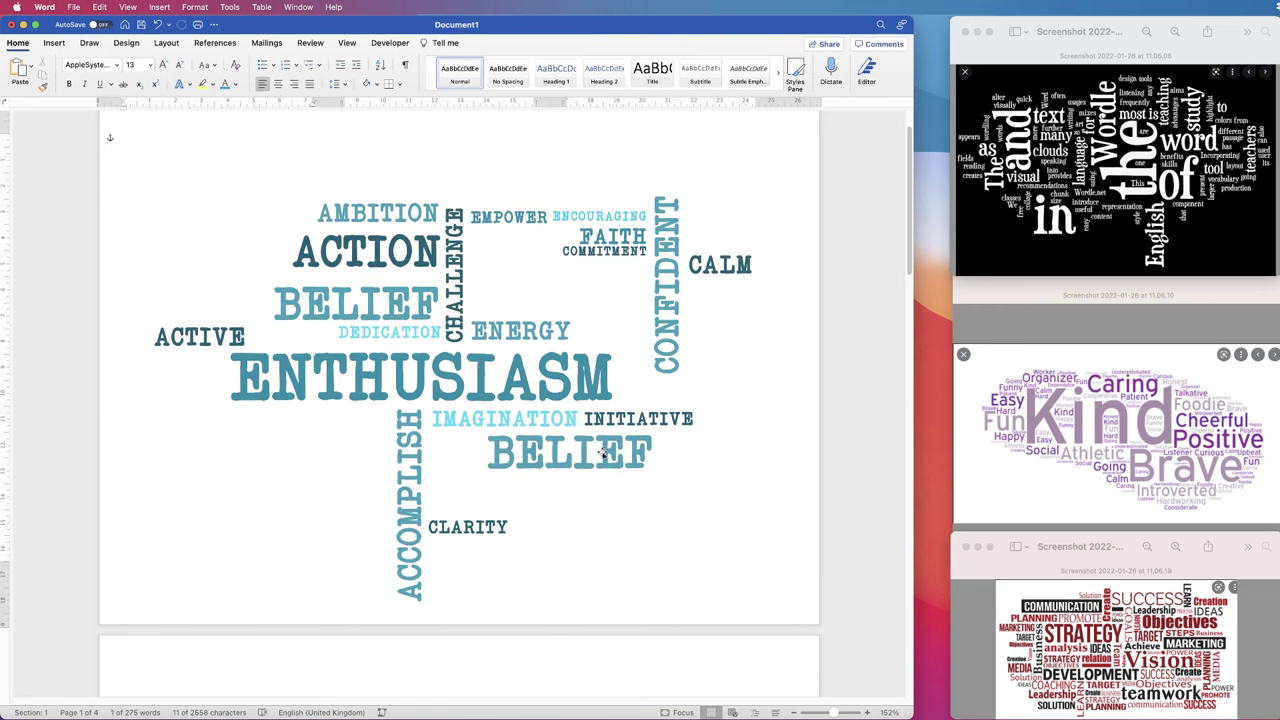
Replace the text of the "BELIEF" copy with "DETERMINATION" at font size 36, fit the box, and position it beneath "INITIATIVE"
click(575, 453)
key(super+a)
text(DETERMINATION)
drag(660, 460, 818, 445)
click(180, 65)
click(180, 65)
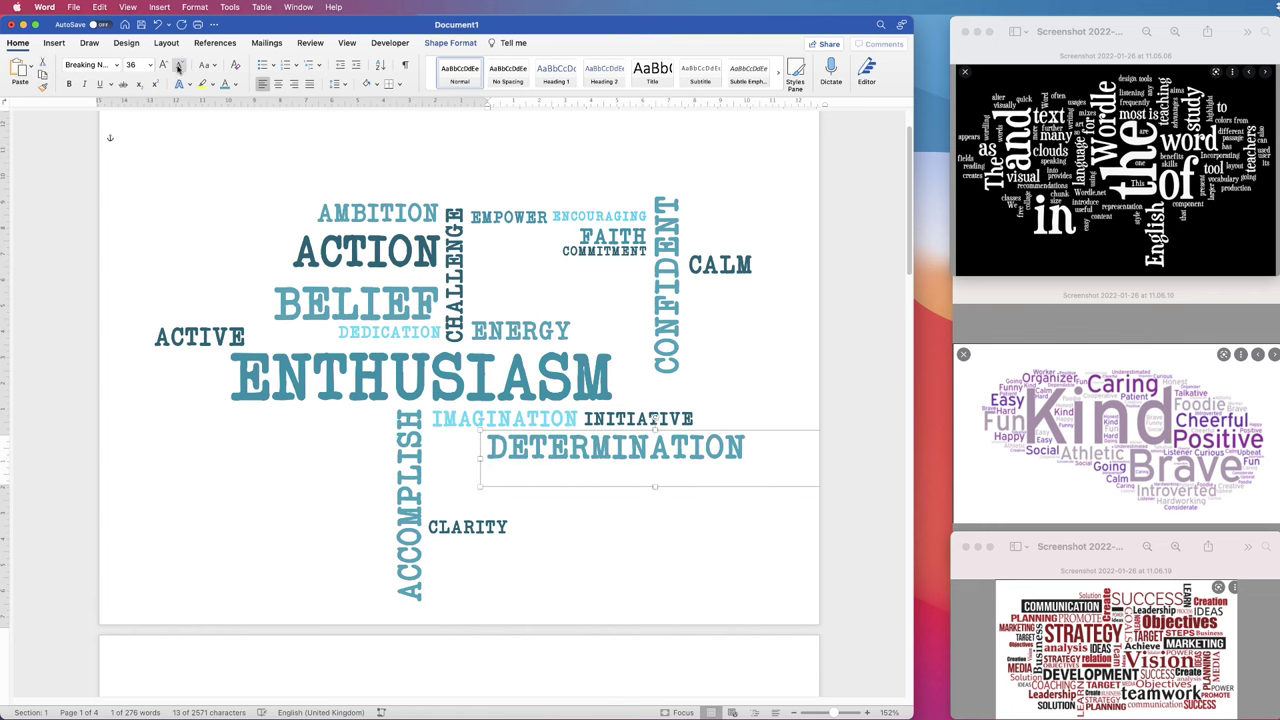
drag(588, 486, 540, 489)
drag(771, 462, 707, 464)
drag(621, 448, 637, 446)
Place a duplicate of "COMMITMENT" just right of "ENTHUSIASM" and replace its text with "FINISH"
click(605, 252)
drag(605, 244, 661, 387)
scroll(890, 399, down, 5)
scroll(890, 399, up, 10)
click(661, 305)
click(674, 335)
Duplicate "INITIATIVE" above "ENERGY", replace its text with "JOYFULNESS" from the word list, and widen the box to fit
drag(596, 347, 482, 235)
scroll(598, 300, up, 3)
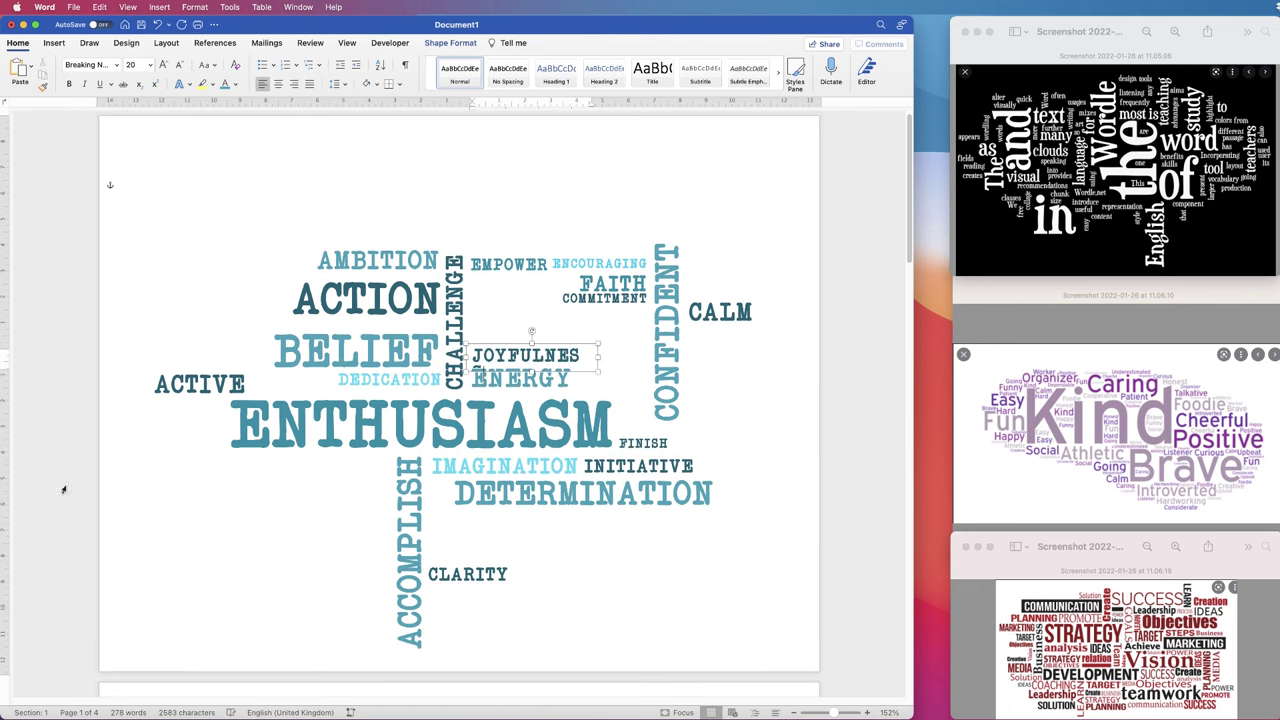
scroll(64, 490, down, 5)
scroll(64, 490, up, 5)
drag(598, 317, 617, 317)
Place a duplicate of "JOYFULNESS" below "DETERMINATION", beside the vertical "ACCOMPLISH", and replace its text with "IMPROVEMENT"
drag(574, 315, 527, 478)
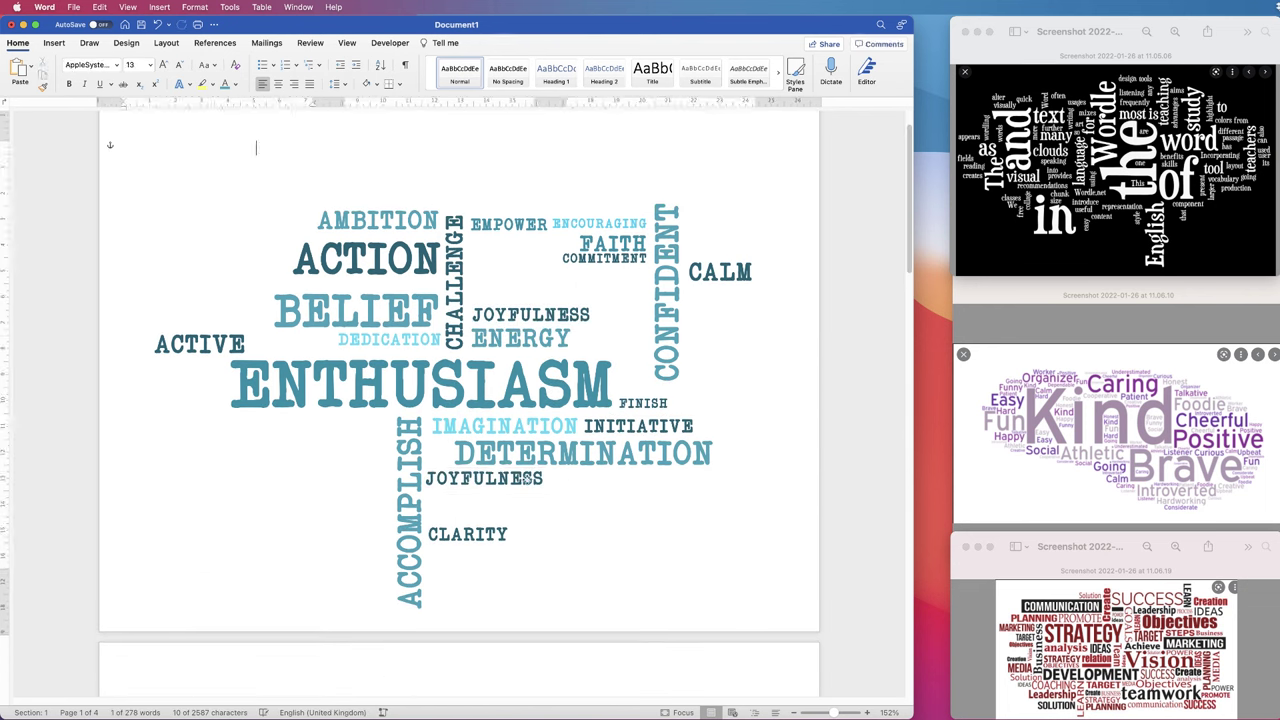
scroll(886, 503, down, 10)
scroll(886, 503, up, 10)
triple_click(490, 298)
Add a small "ACT" box between the vertical "ACCOMPLISH" and "DETERMINATION"
click(489, 354)
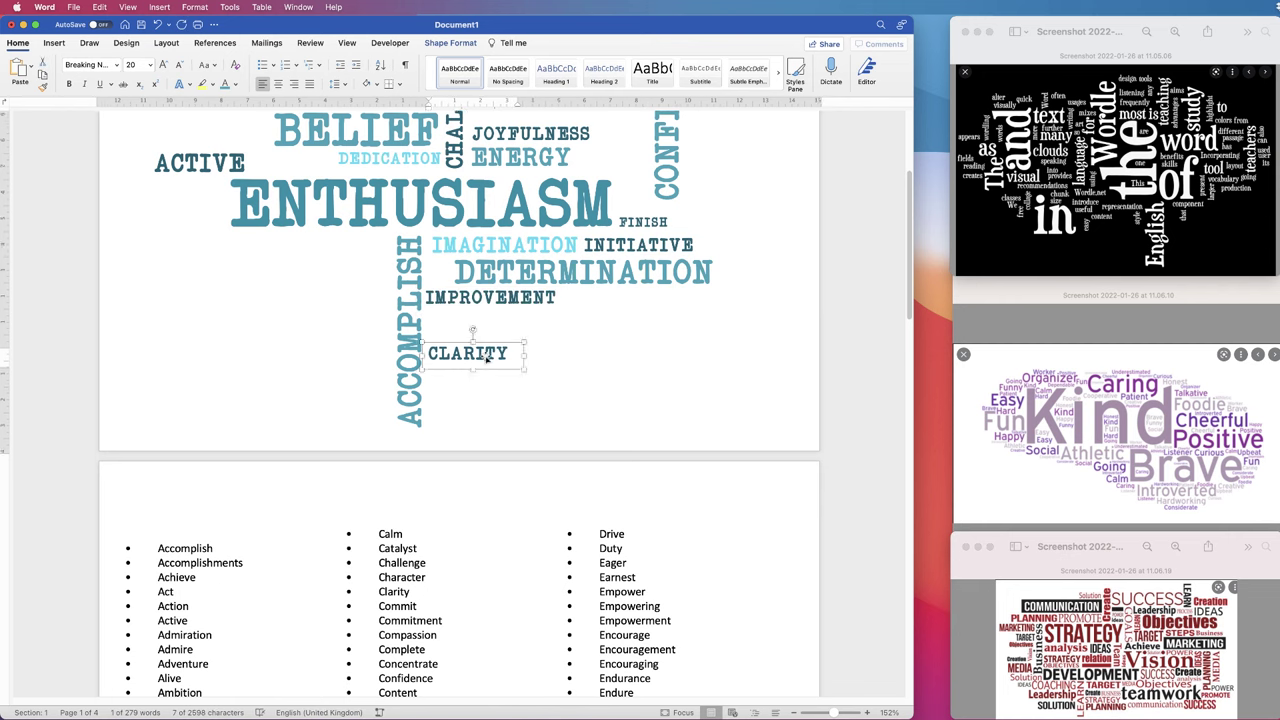
triple_click(612, 344)
drag(489, 364, 611, 343)
text(ACT)
Duplicate "CLARITY" directly above itself and replace the copy's text with "PRACTICE" from the word list
click(472, 354)
mouse_move(470, 343)
mouse_down()
mouse_move(486, 327)
mouse_move(470, 354)
mouse_up()
drag(470, 354, 470, 332)
scroll(888, 426, down, 10)
scroll(888, 426, up, 9)
triple_click(466, 286)
text(PRA)
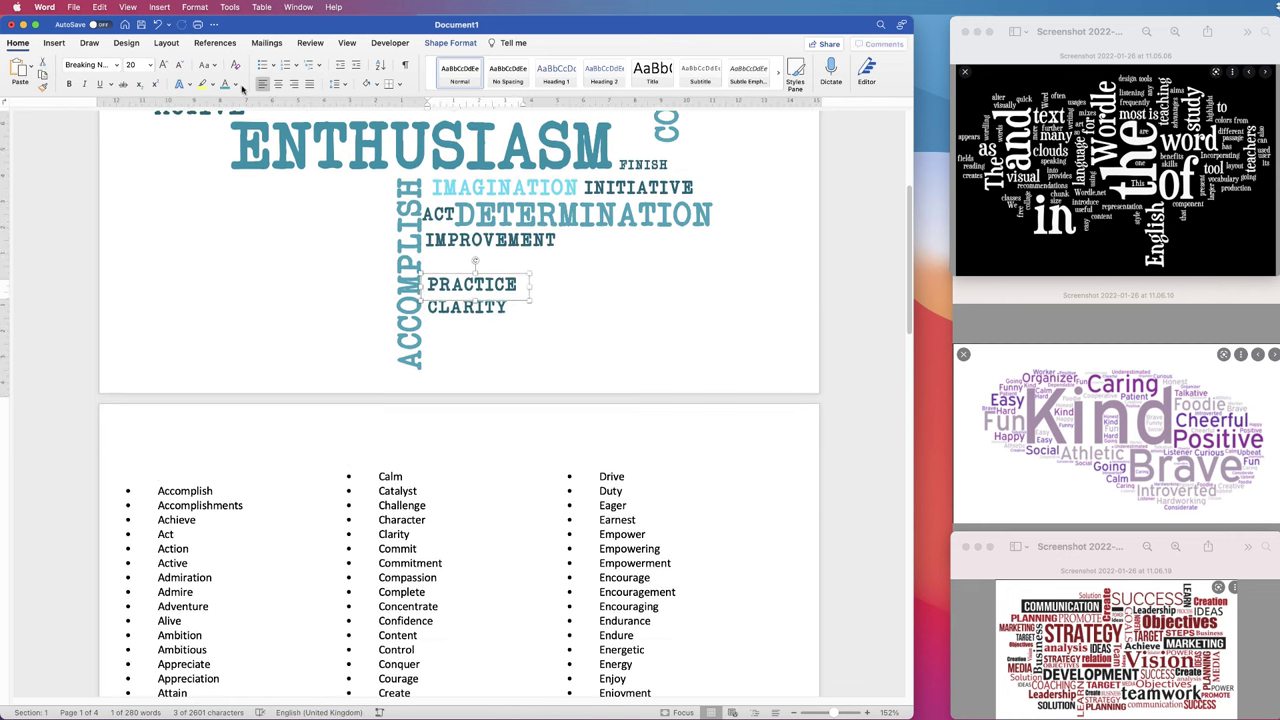
Enlarge "PRACTICE", recolour it light blue, and place a copy between it and "IMPROVEMENT"
click(163, 66)
drag(530, 287, 505, 275)
scroll(577, 271, up, 2)
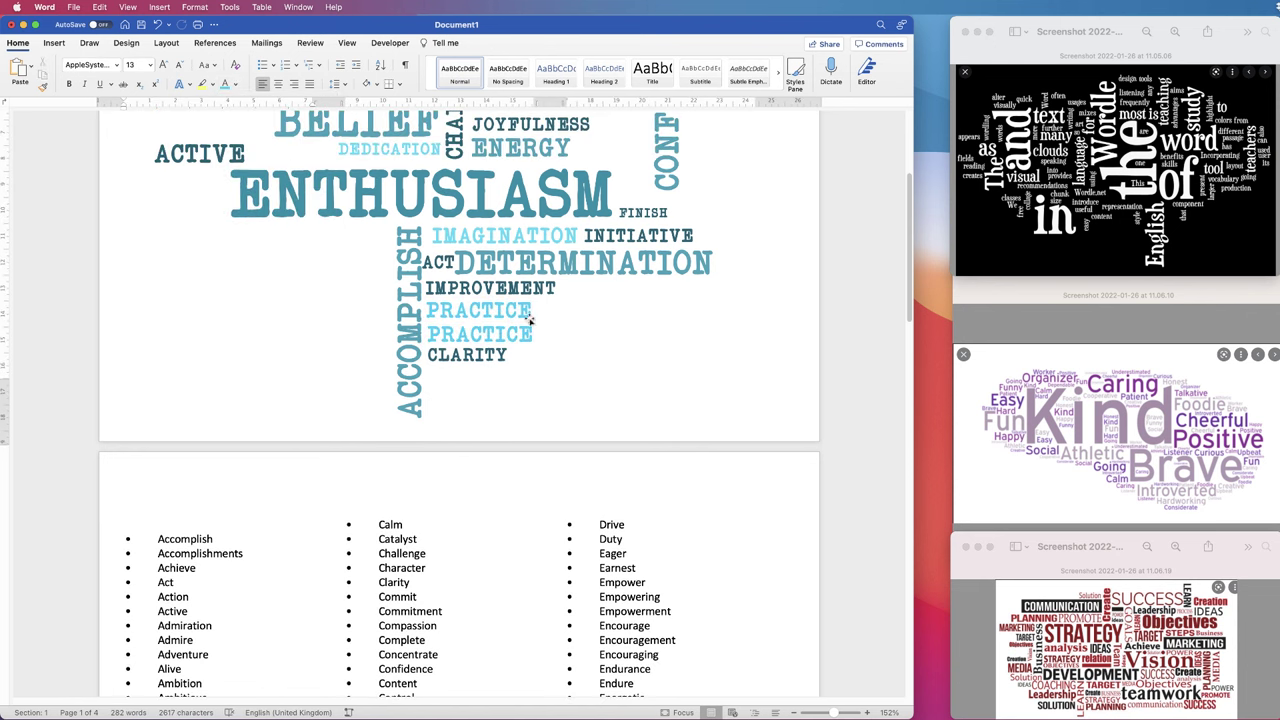
Replace the text of the upper "PRACTICE" with "DAILY", recolour it teal, reduce its font size to 18, and shrink the box
triple_click(524, 314)
text(DAILY)
scroll(649, 336, up, 4)
click(515, 497)
click(179, 65)
click(179, 65)
click(179, 65)
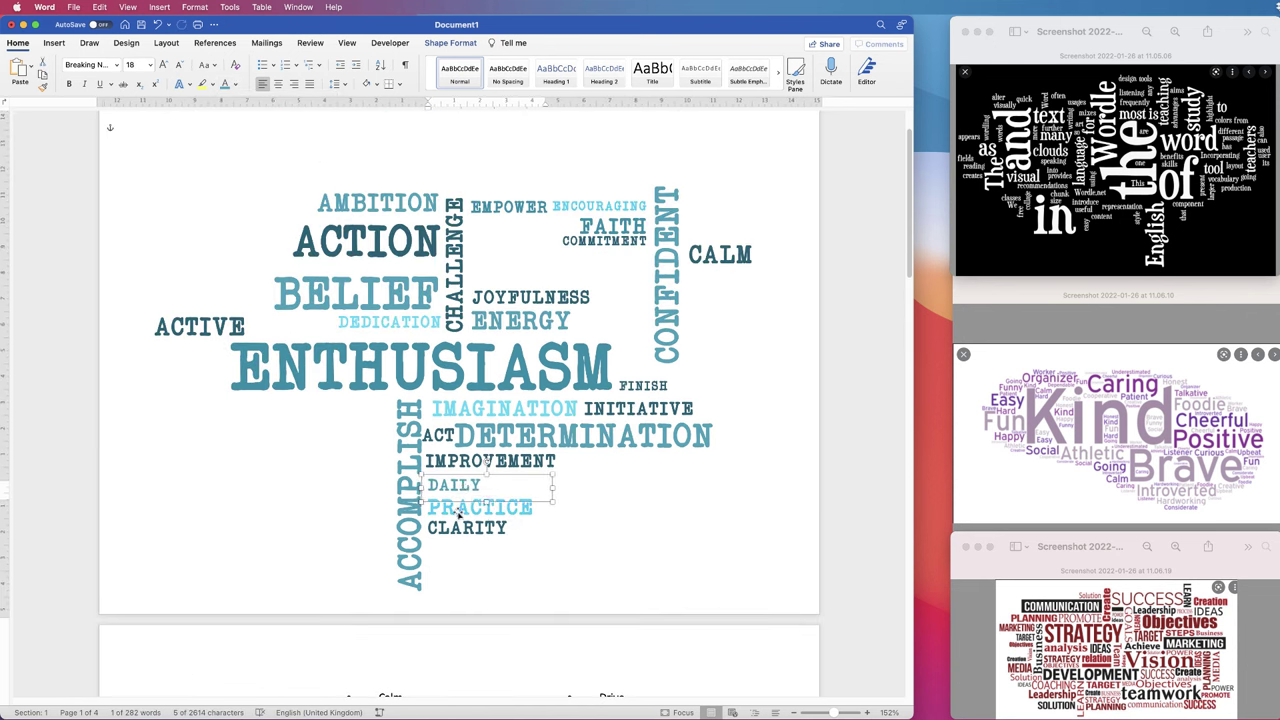
drag(530, 484, 525, 485)
Add "INNOVATE" at font size 24 to the right of "DAILY" and place a copy under "ENTHUSIASM", left of "ACCOMPLISH"
scroll(460, 400, down, 10)
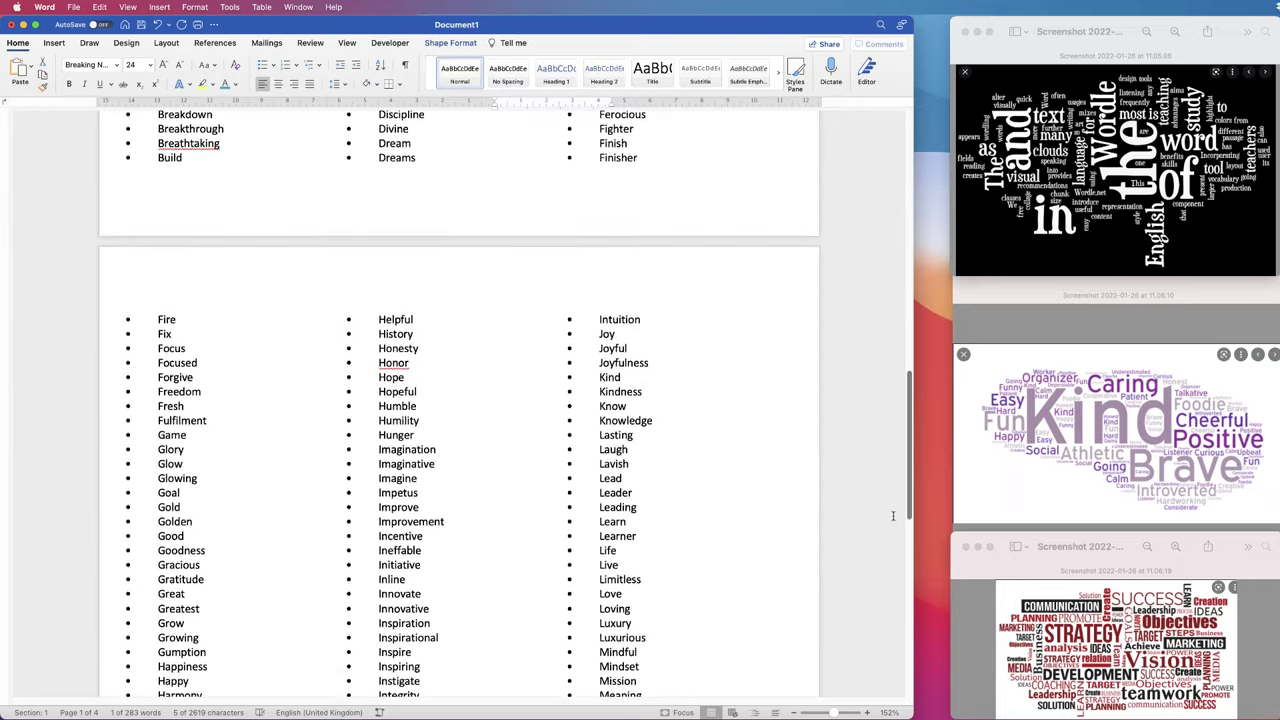
scroll(460, 400, up, 8)
text(INNOVATE)
drag(596, 366, 385, 295)
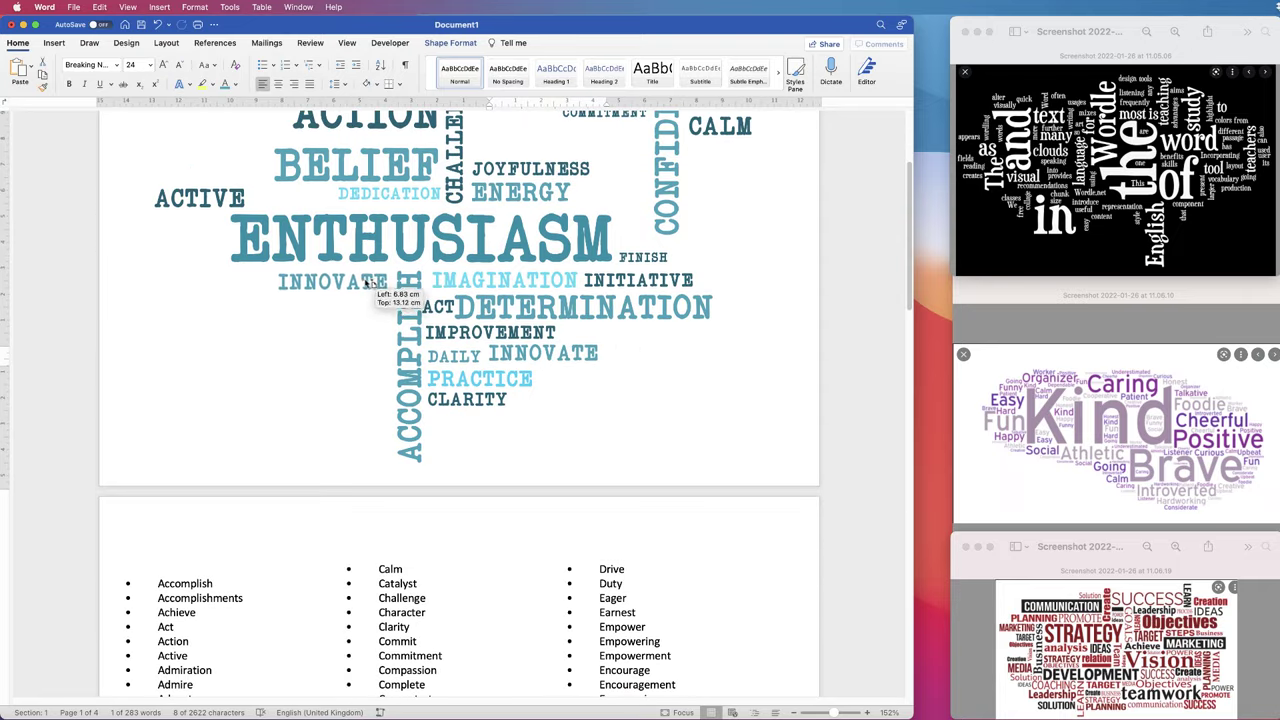
Replace the text of the "INNOVATE" copy beneath "ENTHUSIASM" with "ENJOY" and recolour it light blue
scroll(460, 400, up, 4)
scroll(460, 400, down, 10)
scroll(460, 400, up, 10)
double_click(330, 417)
text(ENJOY)
click(264, 161)
click(236, 85)
click(242, 258)
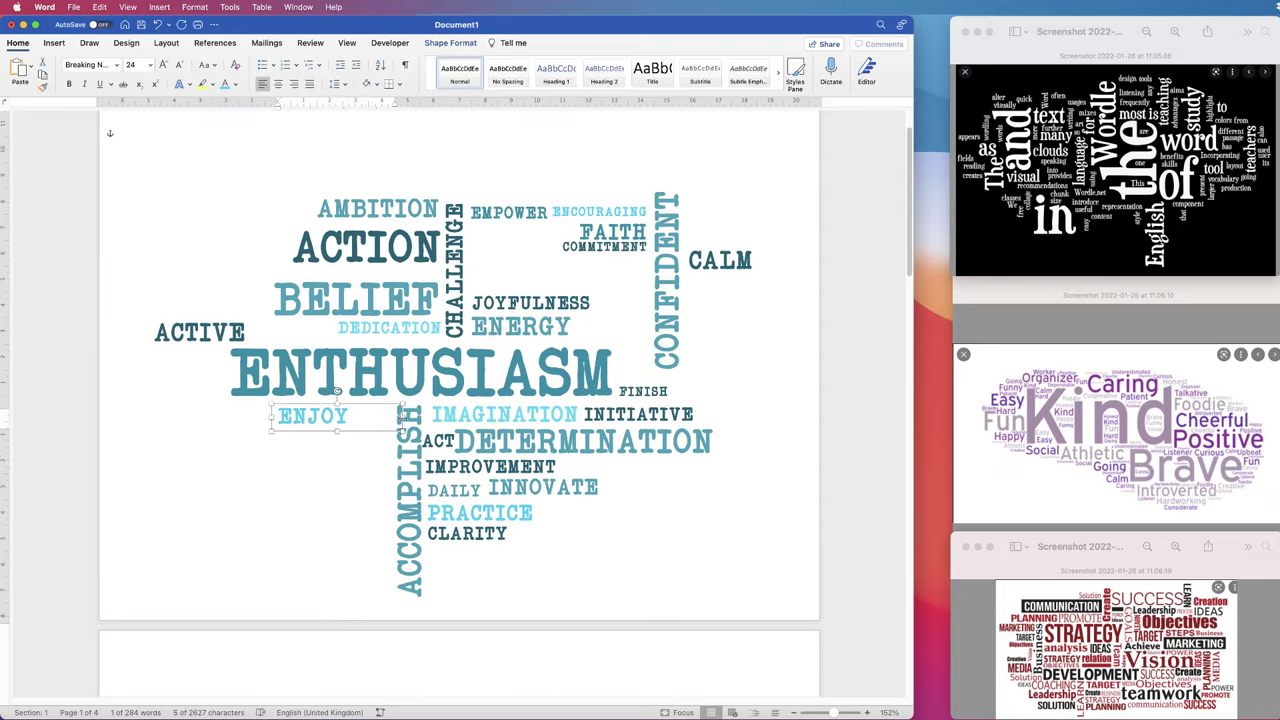
Place "ENJOY" at font size 20 below "COMMITMENT" and put four spare copies in the empty area at the lower left
drag(303, 421, 146, 455)
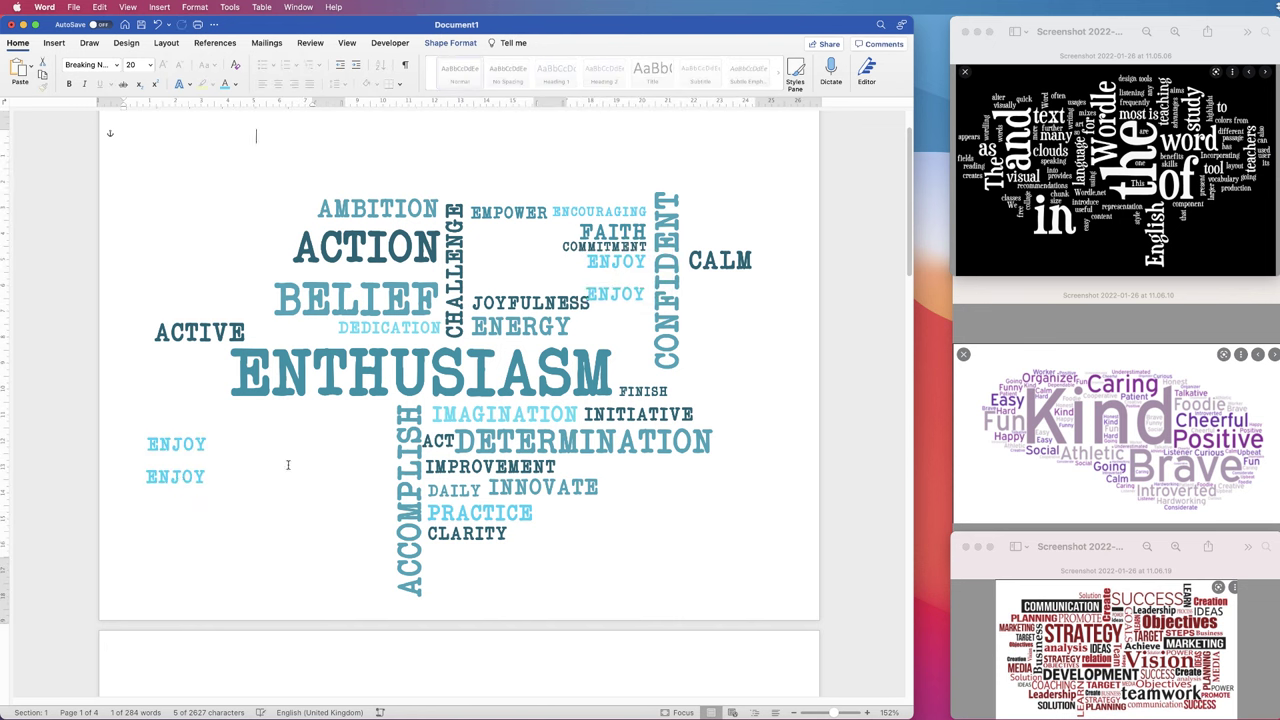
drag(612, 296, 174, 506)
drag(174, 506, 171, 532)
Replace the text of the topmost spare "ENJOY" with "HONESTY" and move it up to the left of "ACTION"
double_click(177, 445)
scroll(883, 351, down, 8)
scroll(883, 351, up, 6)
text(ONEST)
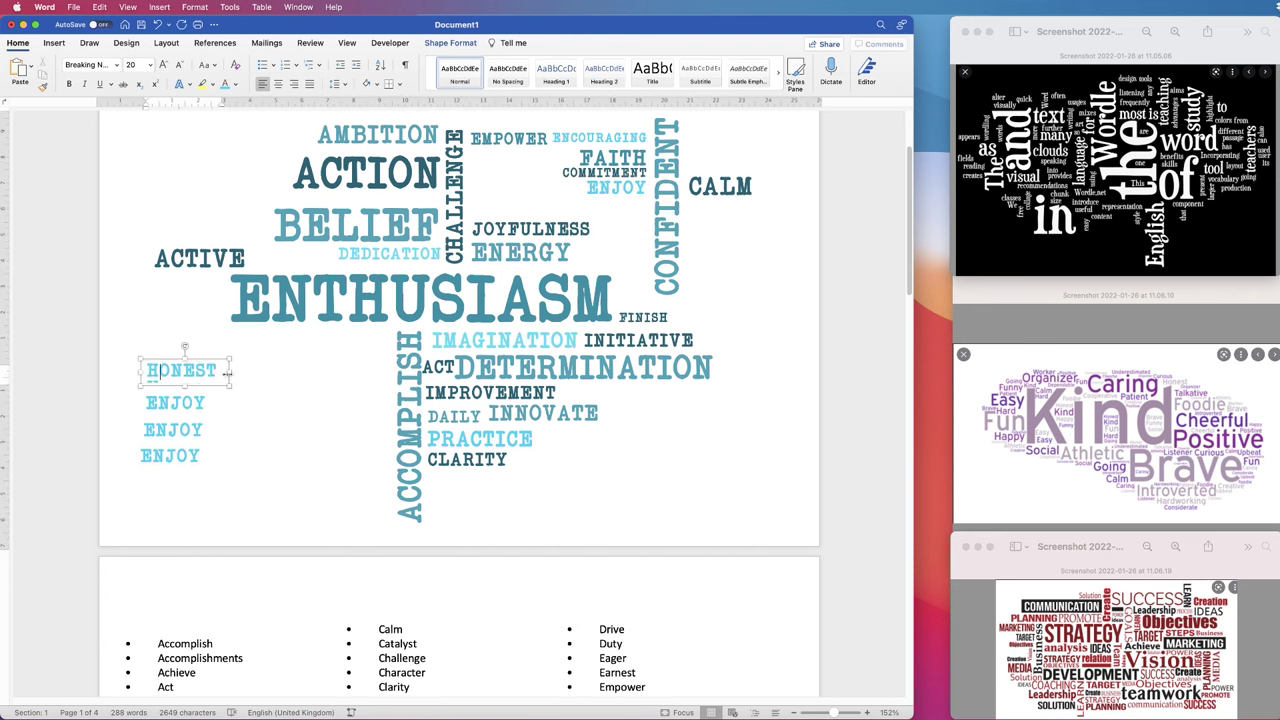
drag(216, 375, 242, 205)
drag(264, 219, 255, 222)
Enlarge the vertical "HONESTY" to font size 36 and stand it between "ACTIVE" and "BELIEF"
click(164, 65)
click(164, 65)
drag(279, 147, 271, 114)
click(164, 65)
drag(279, 173, 281, 262)
Nudge "HONESTY" and "ACTIVE" slightly left so they sit clear of "BELIEF" and each other
click(200, 391)
click(262, 330)
click(225, 84)
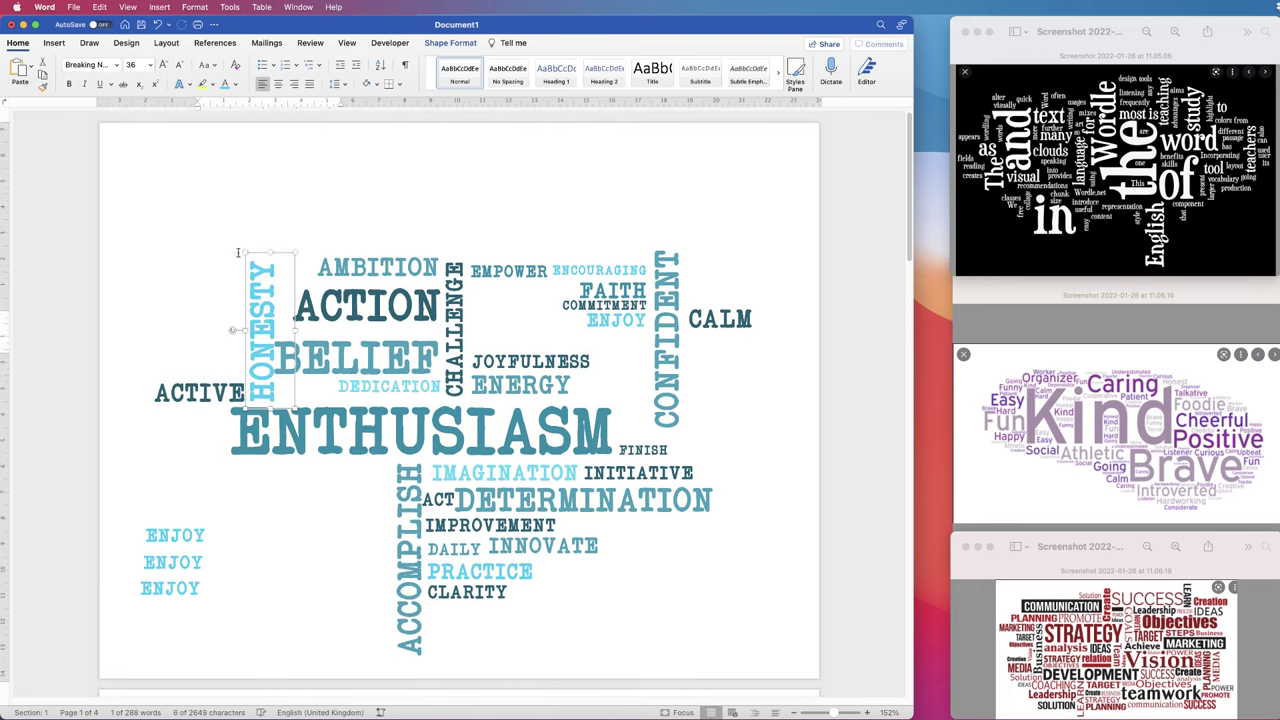
click(200, 391)
click(283, 268)
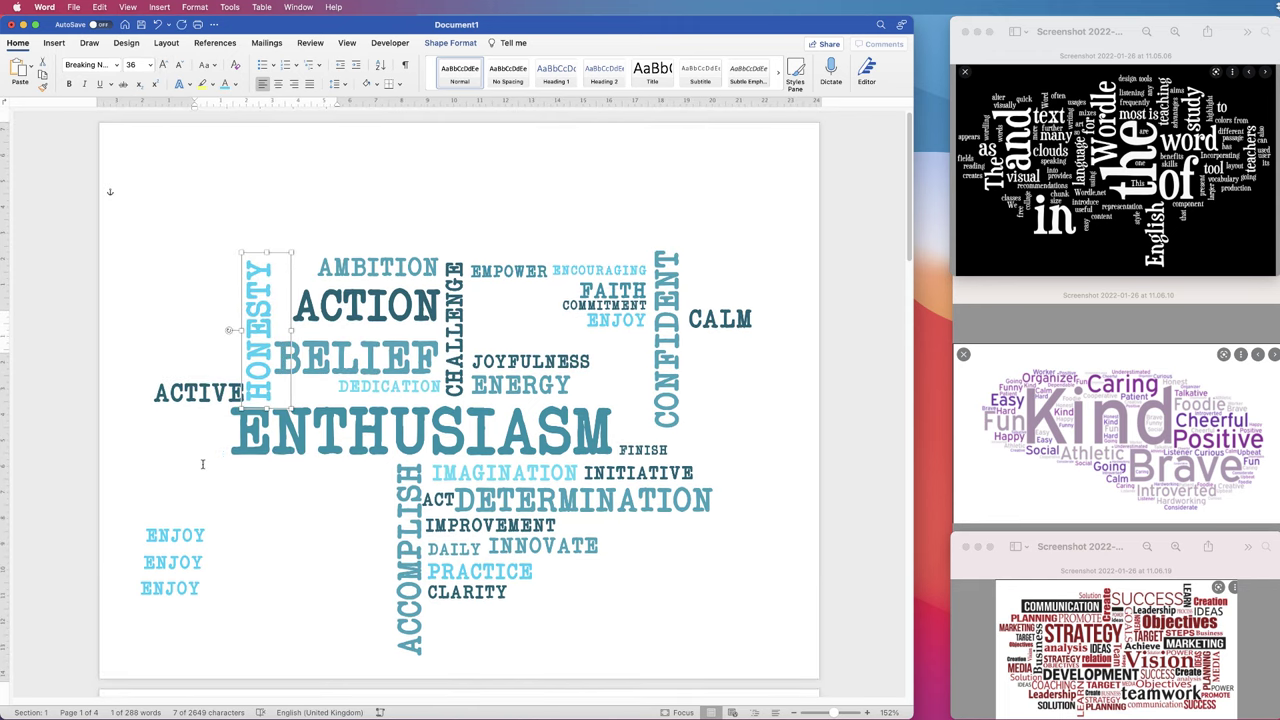
click(190, 536)
click(215, 393)
drag(243, 398, 240, 398)
click(200, 538)
click(410, 368)
click(450, 43)
click(890, 75)
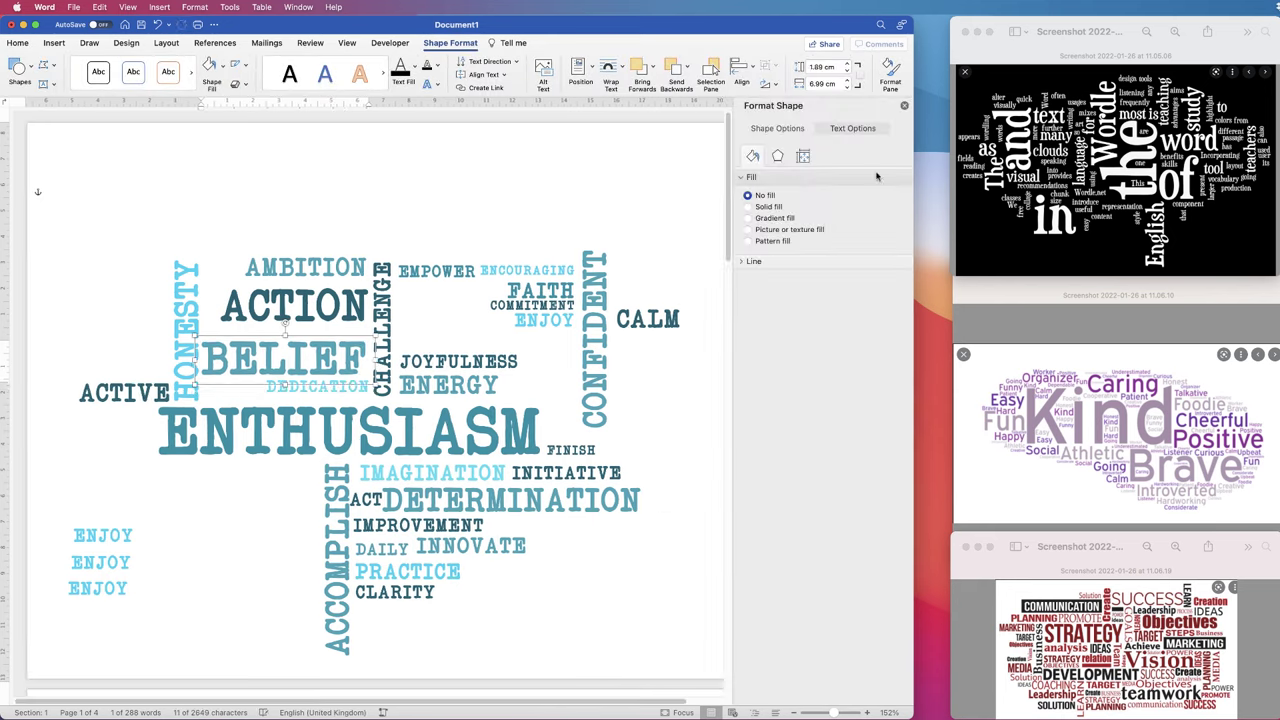
click(904, 105)
Move a spare "ENJOY" box above "JOYFULNESS" with the text "DREAMS", set it to font size 24, and recolour it teal
scroll(206, 364, down, 4)
click(206, 364)
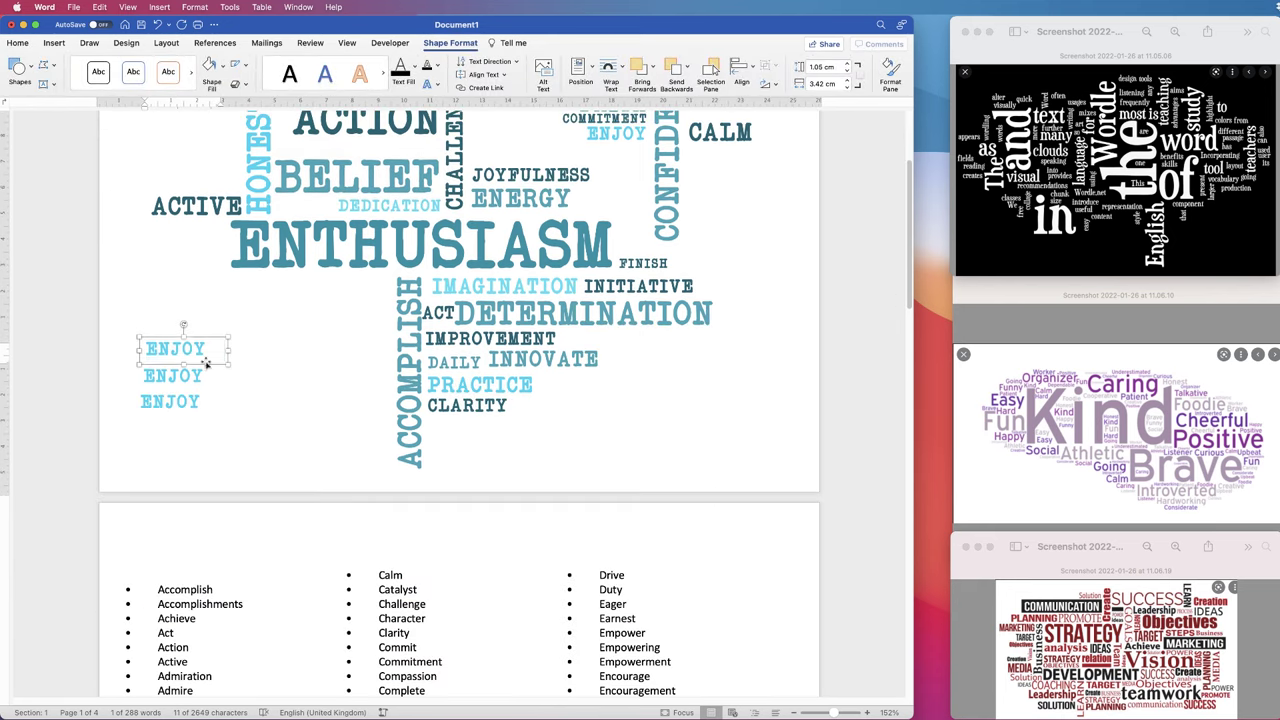
drag(214, 337, 540, 140)
scroll(530, 150, up, 3)
click(18, 43)
click(163, 65)
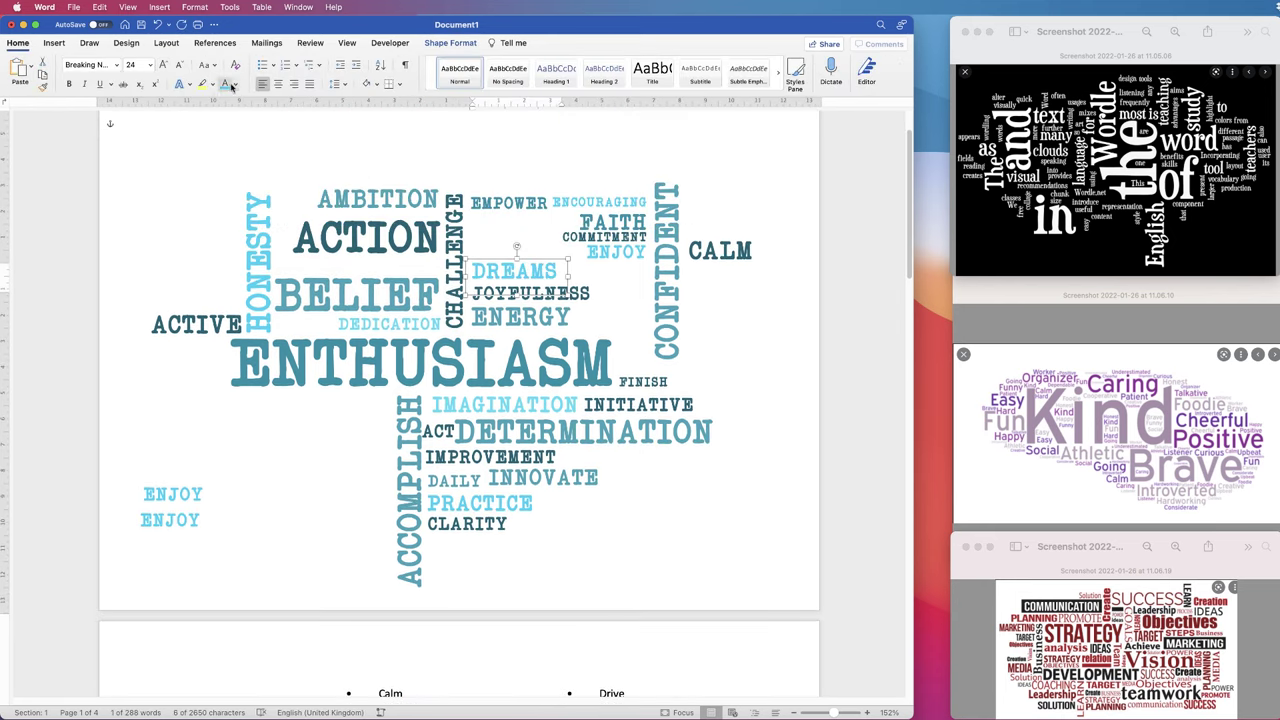
click(239, 85)
click(250, 256)
Change a spare "ENJOY" box to "INTEREST", place it vertically above "EMPOWER" and "ENCOURAGING", and recolour it dark teal
scroll(662, 290, down, 15)
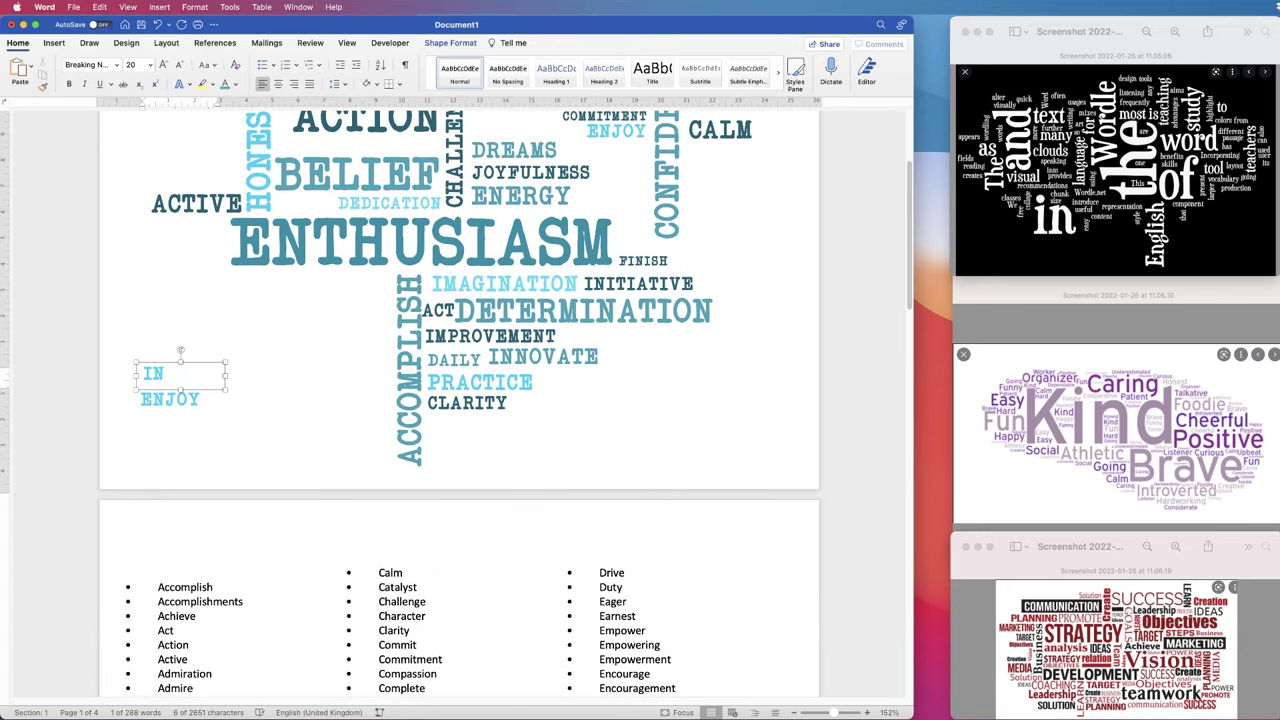
drag(238, 383, 595, 202)
scroll(590, 210, up, 5)
drag(552, 338, 555, 205)
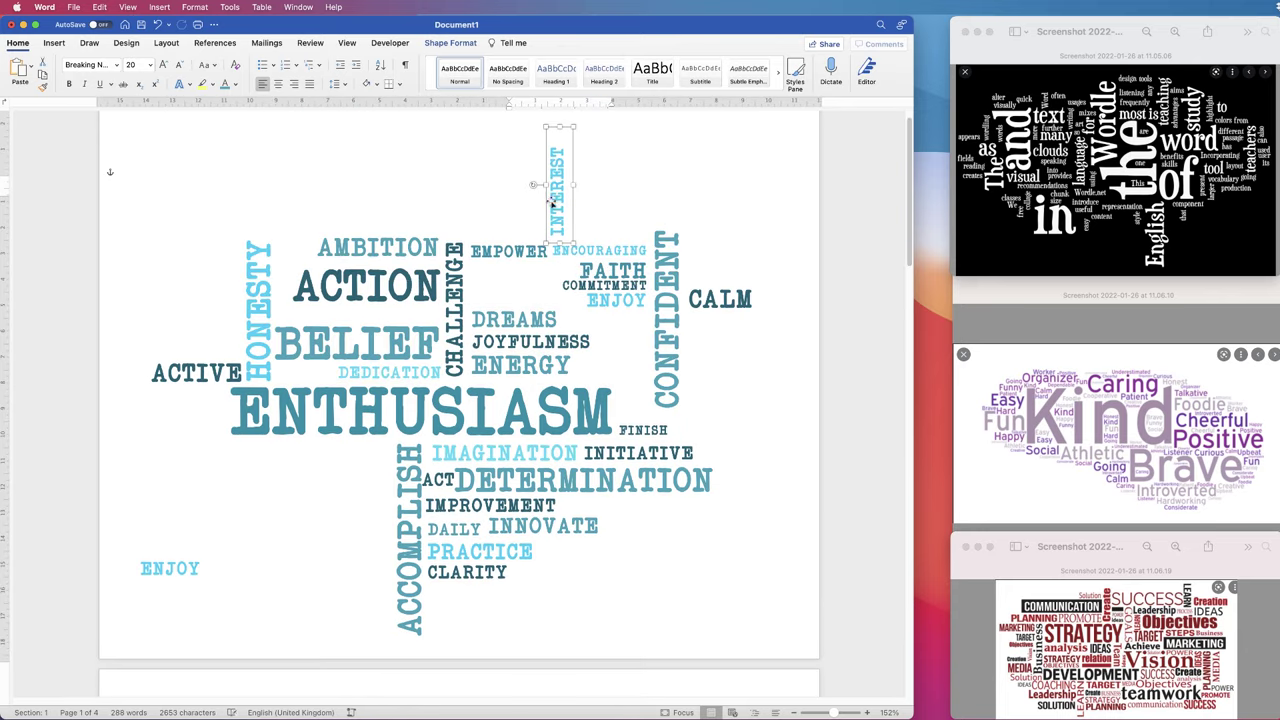
scroll(555, 205, up, 1)
click(225, 86)
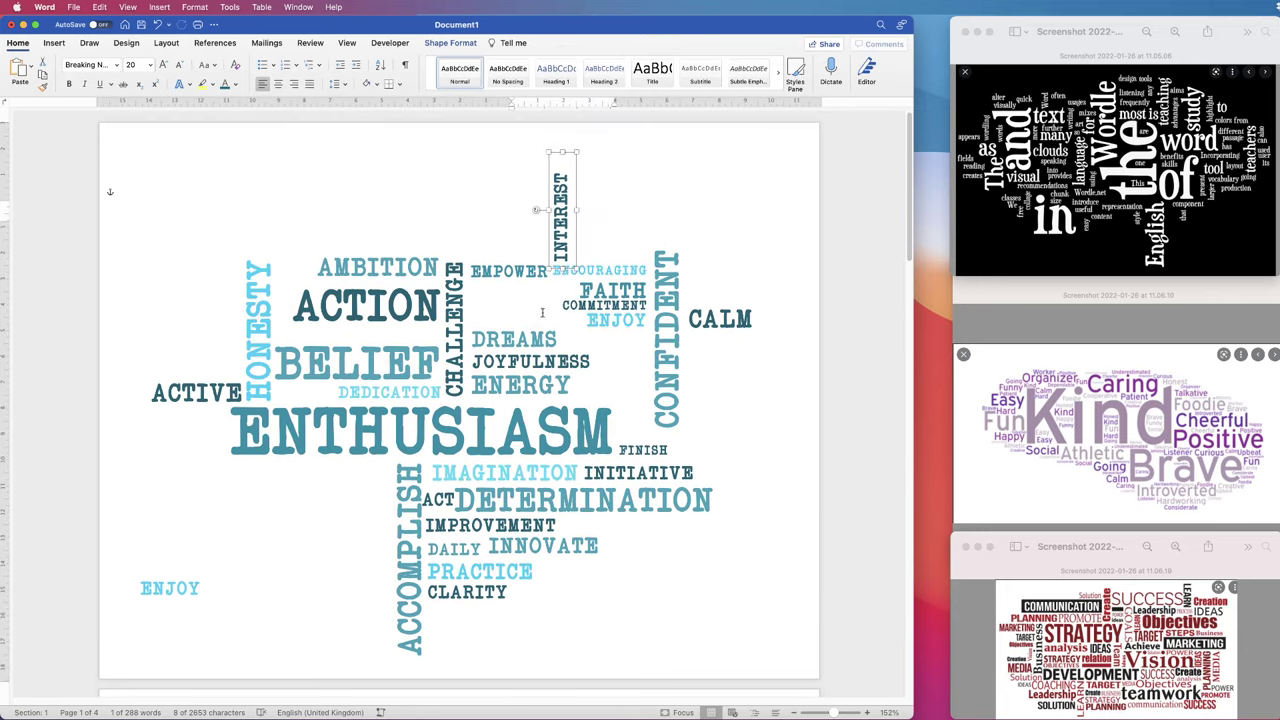
Duplicate the last spare "ENJOY" several times, change one to "PRIORITIZE", and place it vertically left of "ACCOMPLISH"
drag(170, 588, 214, 551)
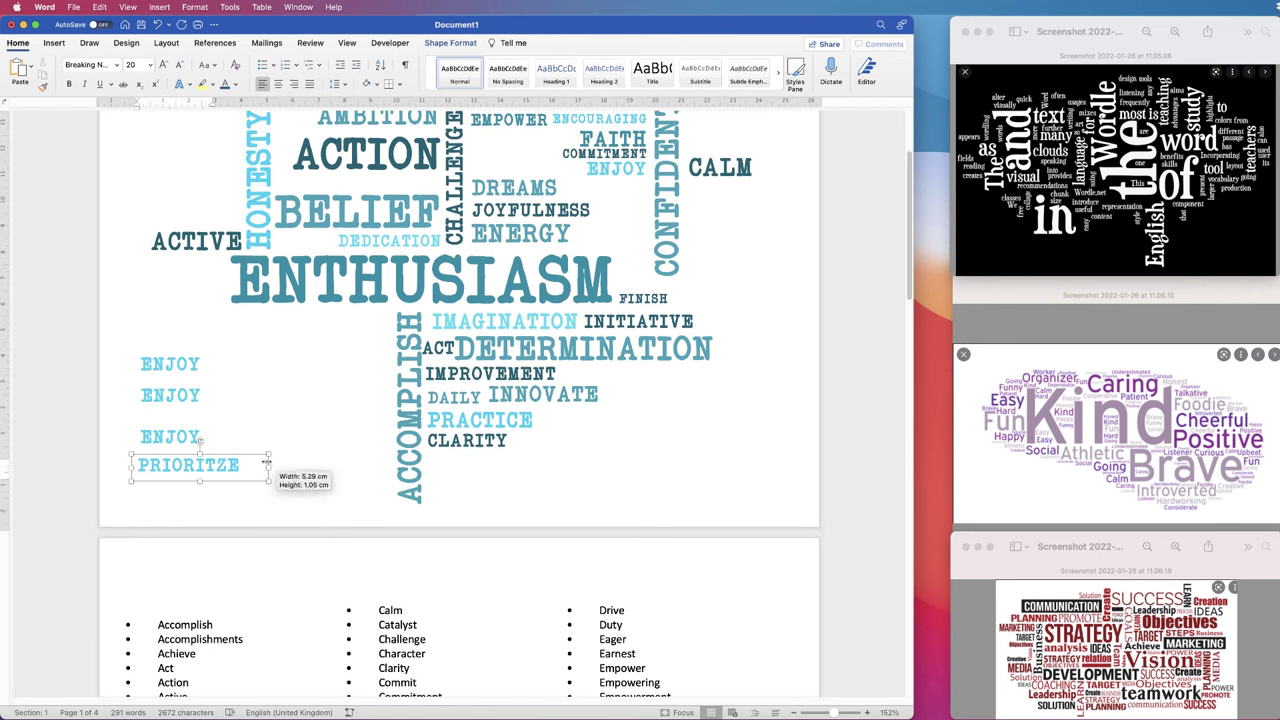
drag(267, 462, 262, 462)
drag(215, 481, 330, 373)
drag(309, 334, 281, 361)
drag(308, 372, 381, 364)
Replace the text of the remaining spare "ENJOY" boxes with "LOVE", "LIMITLESS" and "ADMIRATION" from the word list
click(200, 370)
drag(908, 289, 890, 313)
triple_click(180, 270)
text(ADMIRATION)
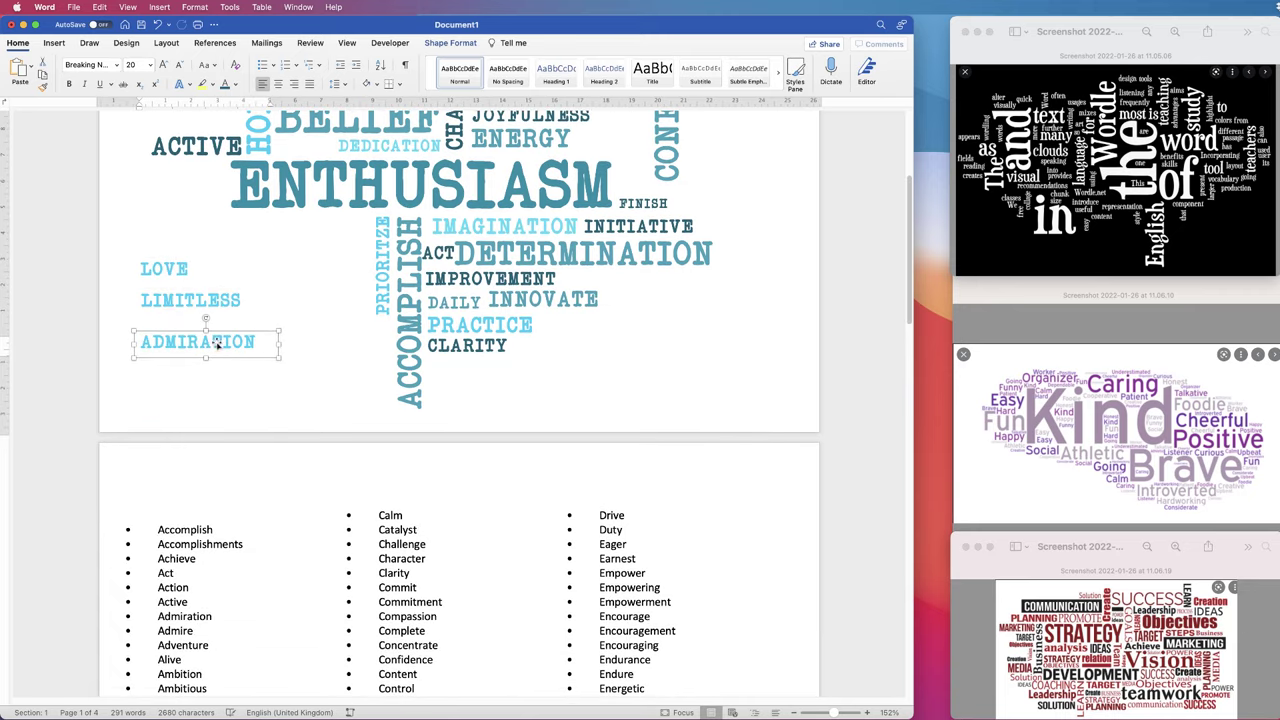
Place "ADMIRATION" beneath "ENTHUSIASM" in dark teal at font size 24 and change the spare box below "LIMITLESS" to "AMITIOUS"
drag(217, 343, 233, 224)
triple_click(234, 368)
text(AMITIOUS)
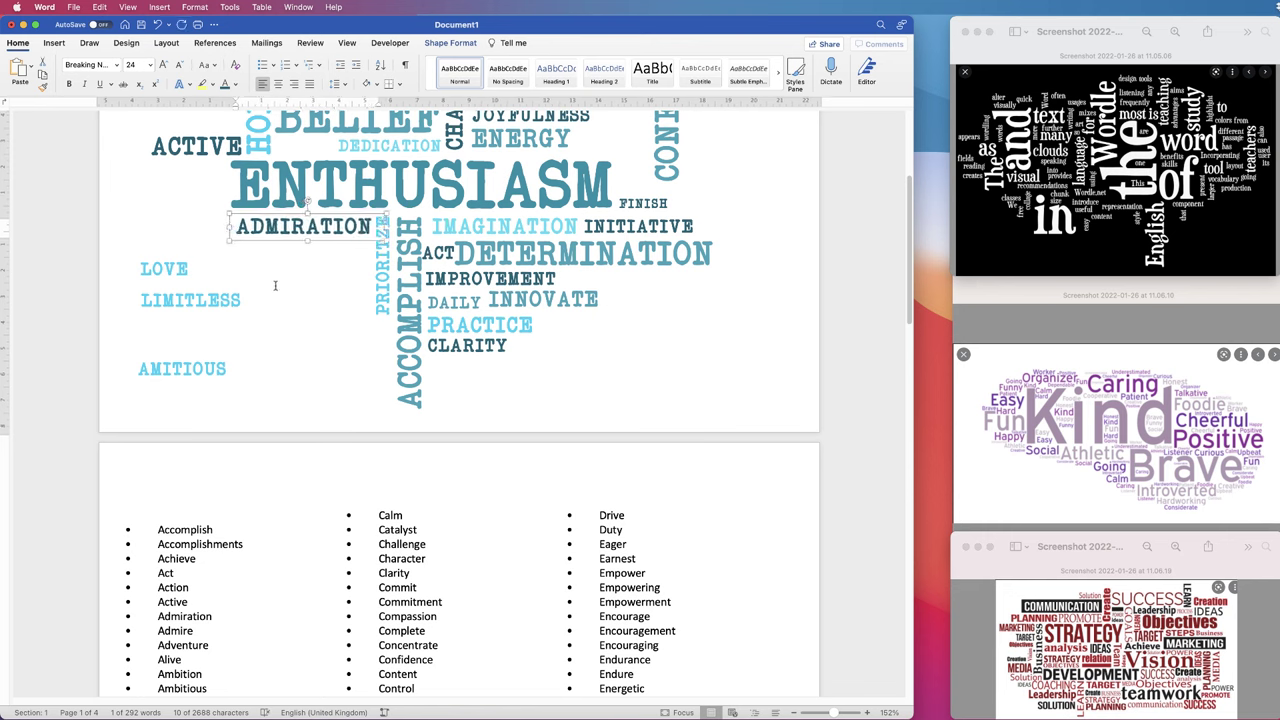
Place "LOVE" beneath "ADMIRATION", enlarged and in medium teal, and place "LIMITLESS" beneath "LOVE"
drag(170, 269, 320, 247)
click(163, 65)
click(233, 84)
click(242, 251)
drag(193, 300, 324, 279)
Duplicate the "AMITIOUS" box and place one copy vertically beneath "DETERMINATION", to the right of "INNOVATE"
drag(202, 373, 195, 345)
drag(195, 345, 192, 317)
drag(197, 373, 658, 323)
drag(665, 295, 614, 313)
Change a spare "AMITIOUS" copy to a small "ALIVE" at font size 11 and place it right of "IMPROVEMENT"
click(226, 347)
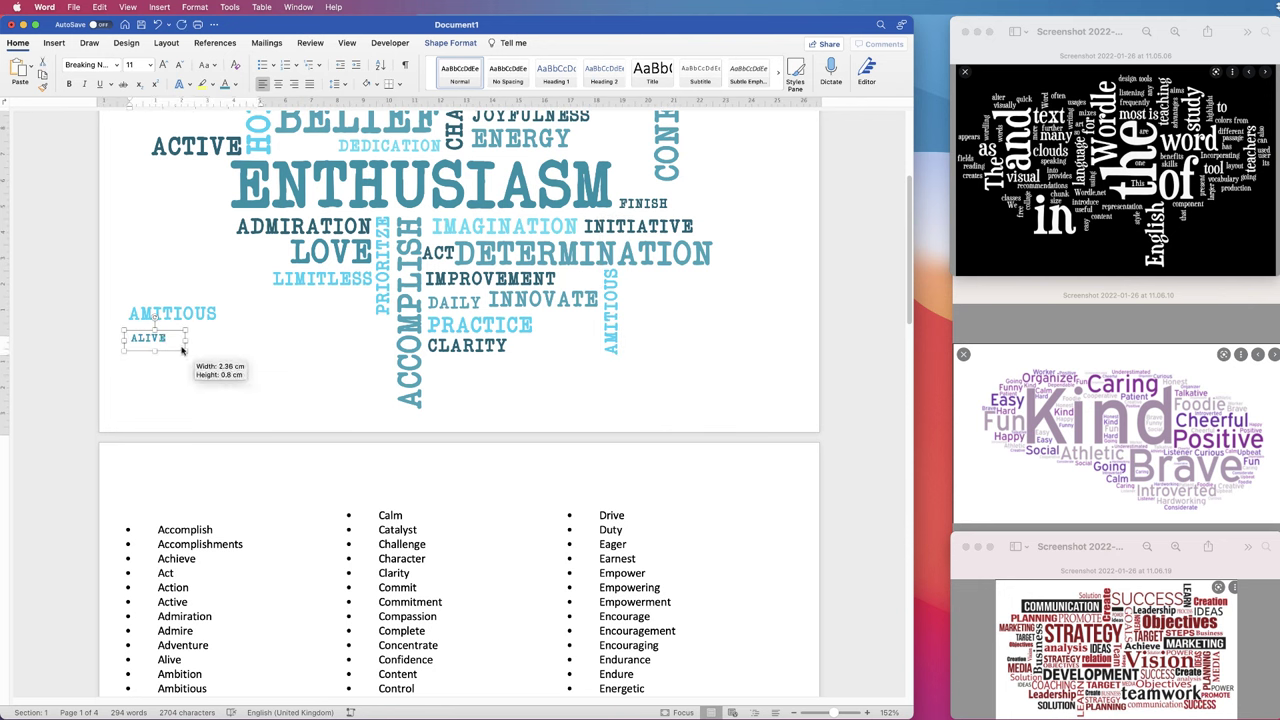
drag(167, 351, 597, 292)
click(629, 314)
Duplicate the spare "AMITIOUS" box into a stack of five in the empty area beside the word cloud
scroll(629, 314, up, 5)
double_click(189, 511)
click(897, 104)
drag(188, 510, 187, 534)
drag(187, 530, 185, 572)
drag(185, 572, 185, 598)
click(173, 496)
scroll(173, 496, down, 5)
scroll(173, 286, up, 1)
Replace the text of four "AMITIOUS" copies with "MOTIVATION", "PRIDE", "ACCOMPLISHMENT" and "ADVENTURE"
triple_click(173, 286)
text(MOTIVATION)
triple_click(173, 313)
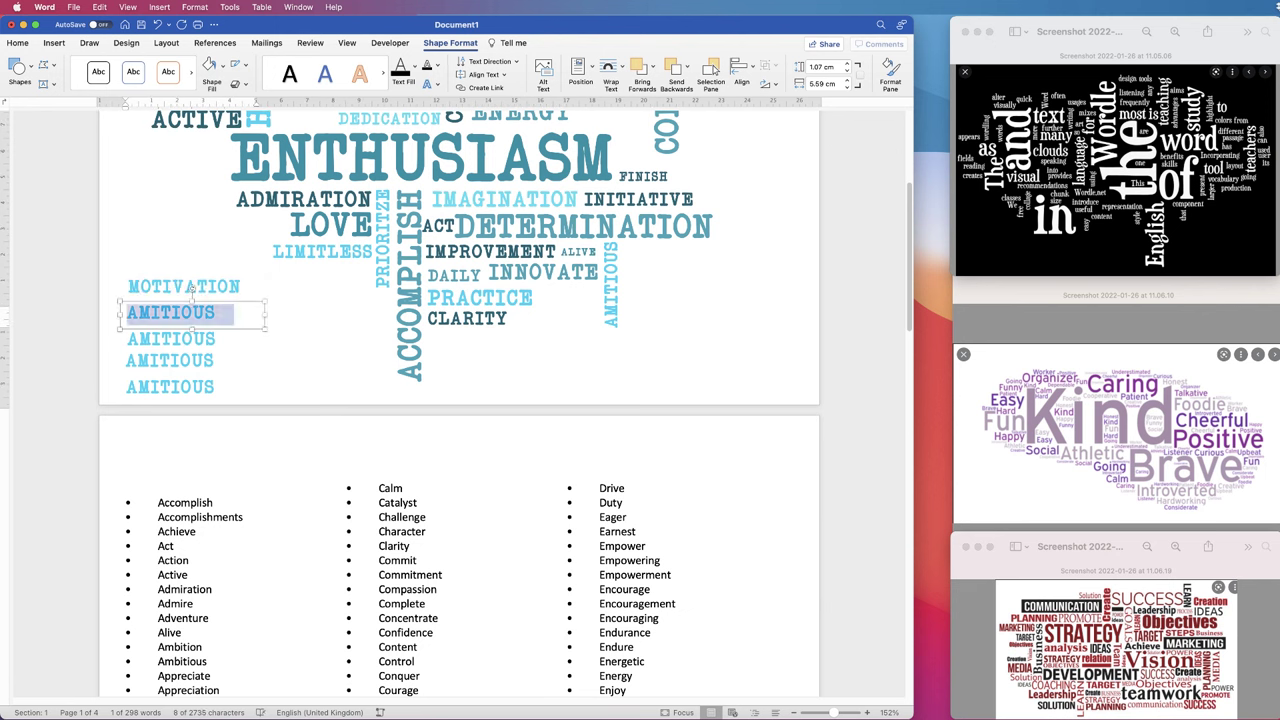
text(PRIDE)
click(165, 340)
drag(322, 338, 323, 338)
triple_click(172, 361)
text(ADVENTURE)
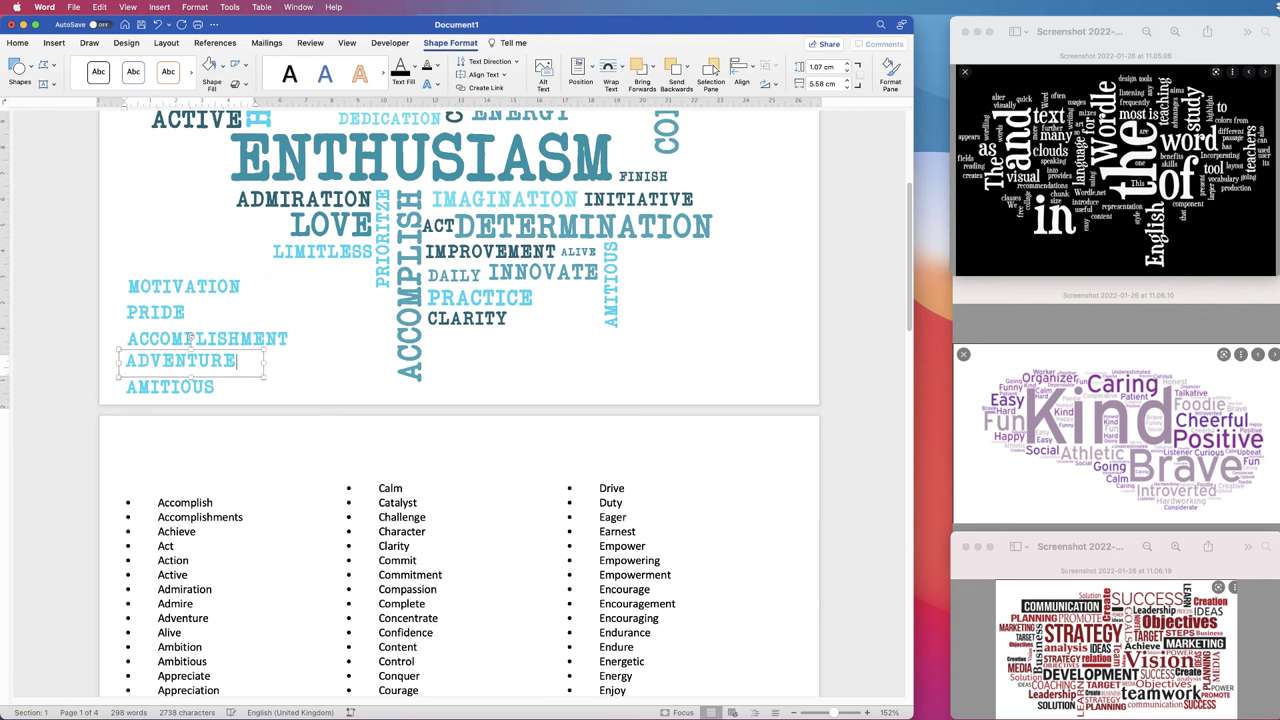
Place "MOTIVATION" beneath "EMPOWER" and left of "FAITH" in dark teal at font size 18
drag(179, 276, 549, 258)
scroll(549, 258, up, 5)
drag(561, 465, 533, 215)
key(Left)
key(Left)
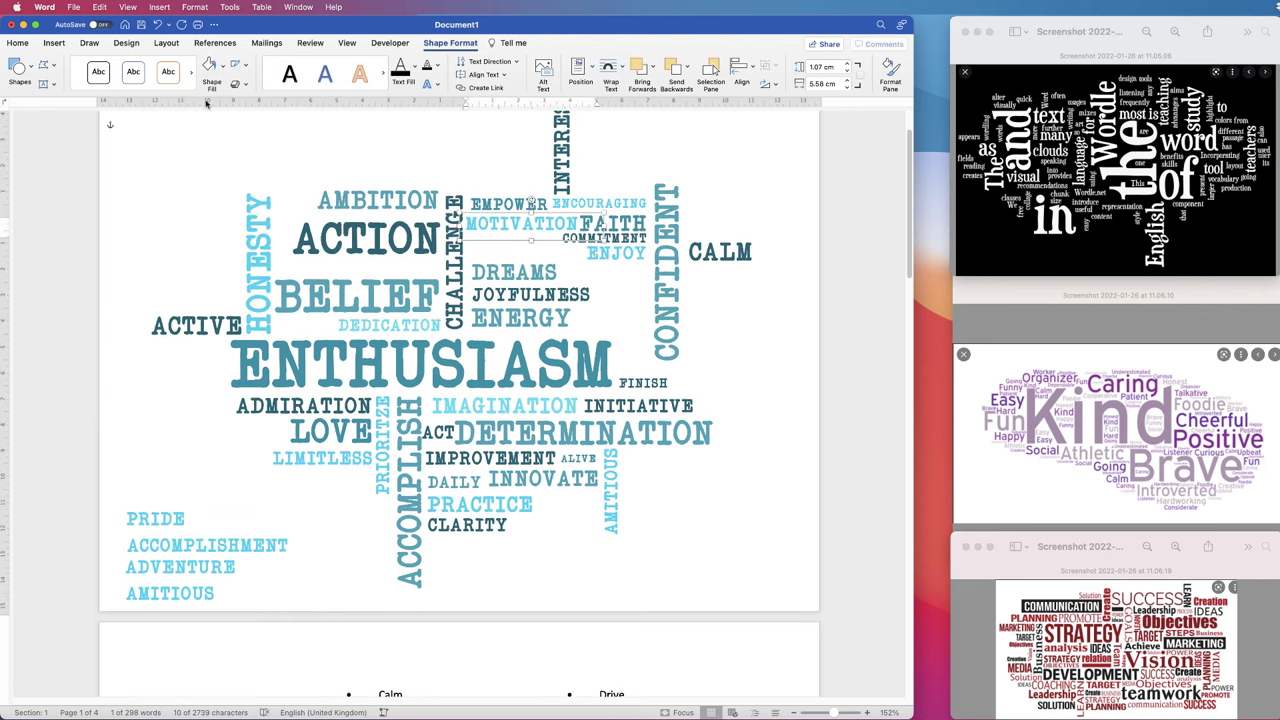
click(238, 254)
Reduce "PRIDE" to font size 14, narrow its box, and place it vertically left of "ENJOY"
drag(160, 519, 510, 247)
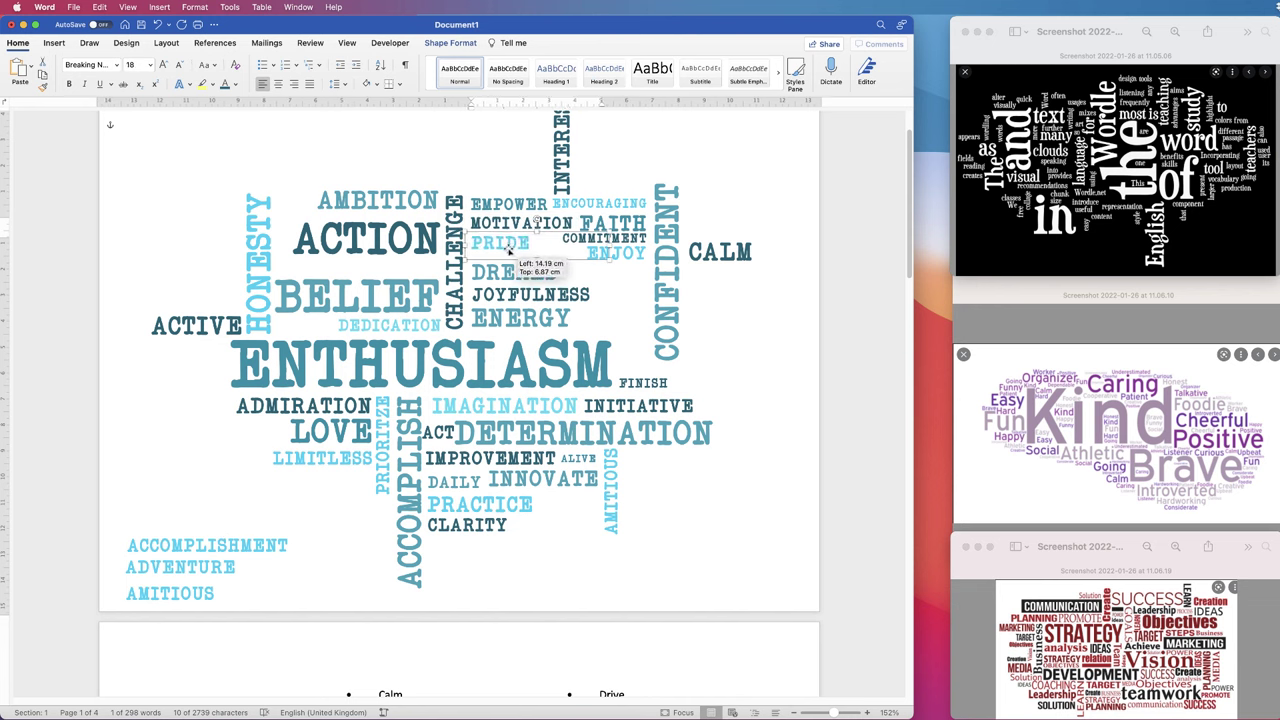
click(179, 67)
click(179, 67)
click(179, 67)
click(179, 67)
click(179, 67)
drag(609, 246, 564, 246)
drag(515, 219, 590, 270)
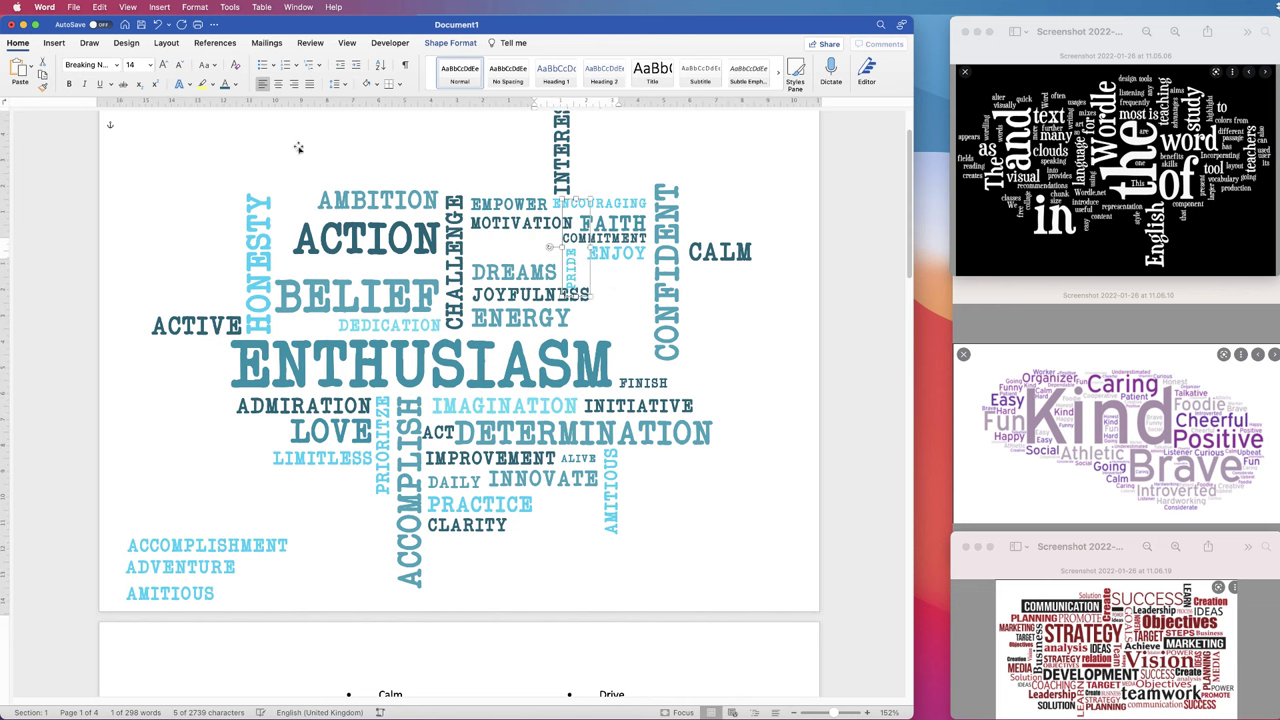
Place "ACCOMPLISHMENT" between "ACTION" and "BELIEF" and recolour it light blue
drag(231, 552, 383, 280)
click(237, 84)
click(270, 250)
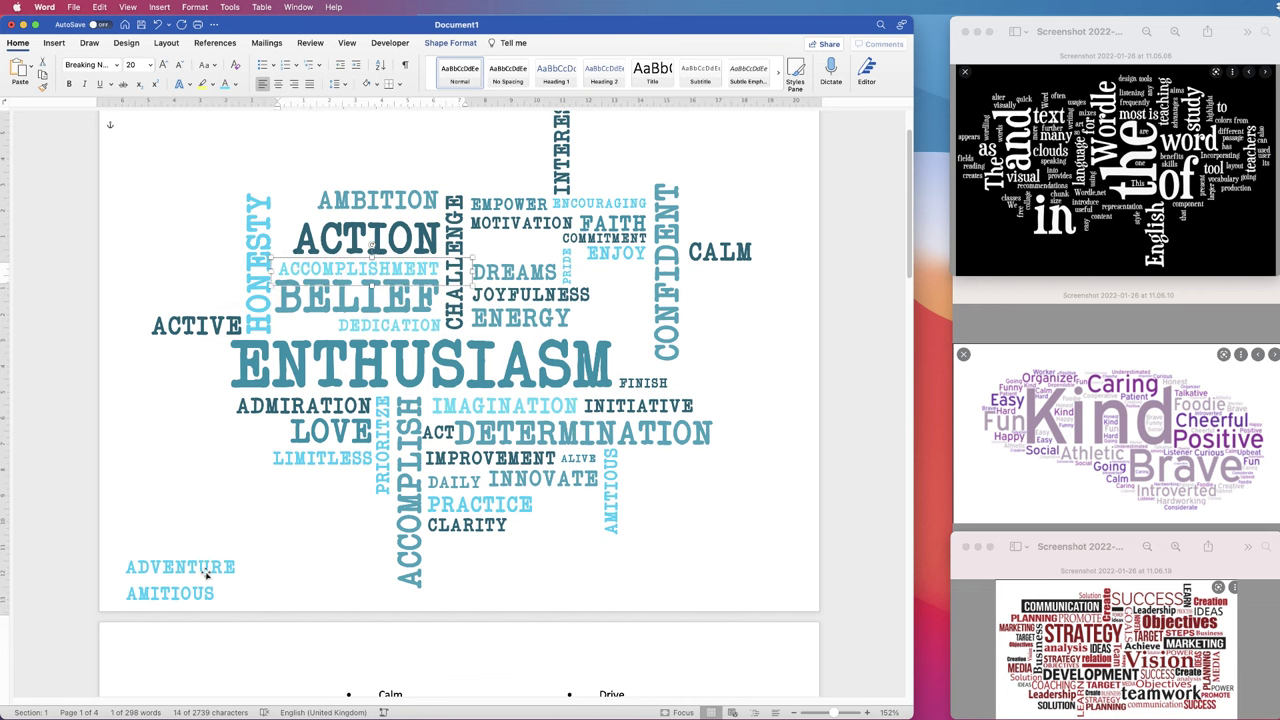
Place "ADVENTURE" above "FINISH" at the end of "ENTHUSIASM" in a smaller font, and align "FINISH" beneath it
drag(204, 580, 684, 379)
click(179, 66)
drag(755, 371, 716, 370)
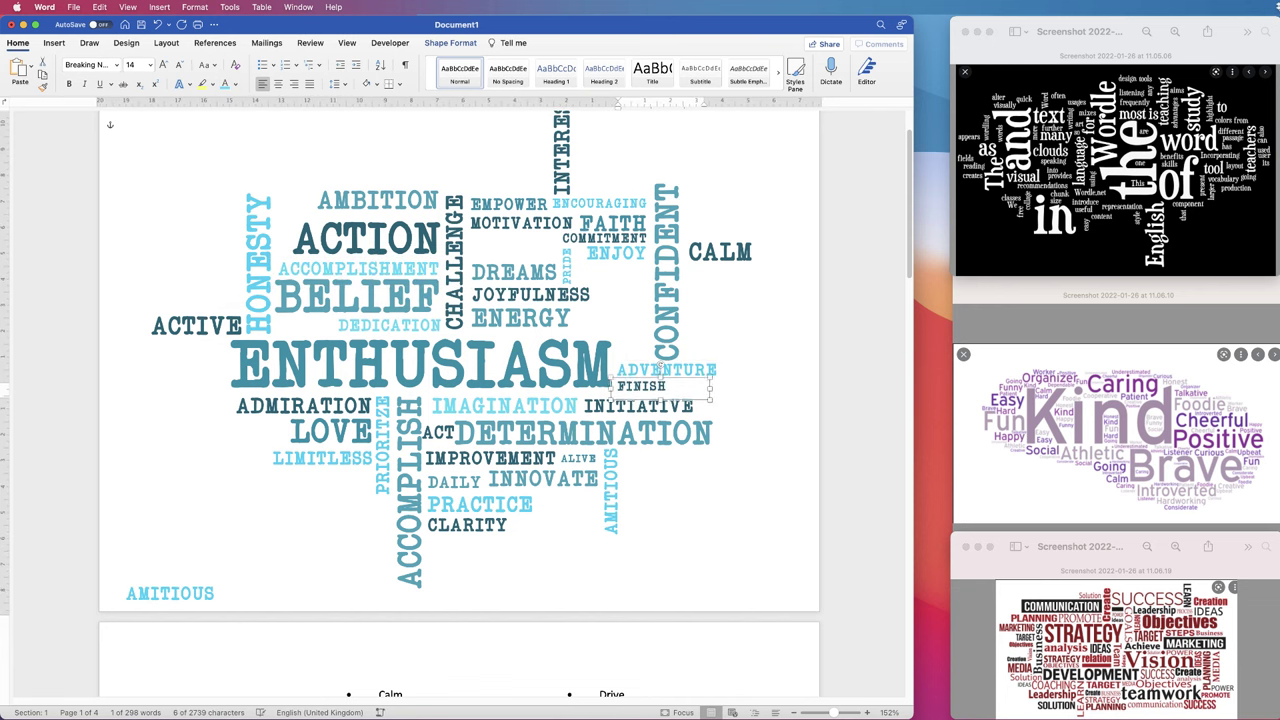
click(617, 351)
Duplicate the remaining spare "AMITIOUS" box to make a stack of five boxes
drag(170, 594, 170, 557)
drag(170, 557, 170, 518)
drag(170, 518, 170, 488)
drag(170, 488, 170, 447)
Pick a word from the list and change the uppermost spare "AMITIOUS" box to "MINDFUL"
scroll(893, 532, down, 10)
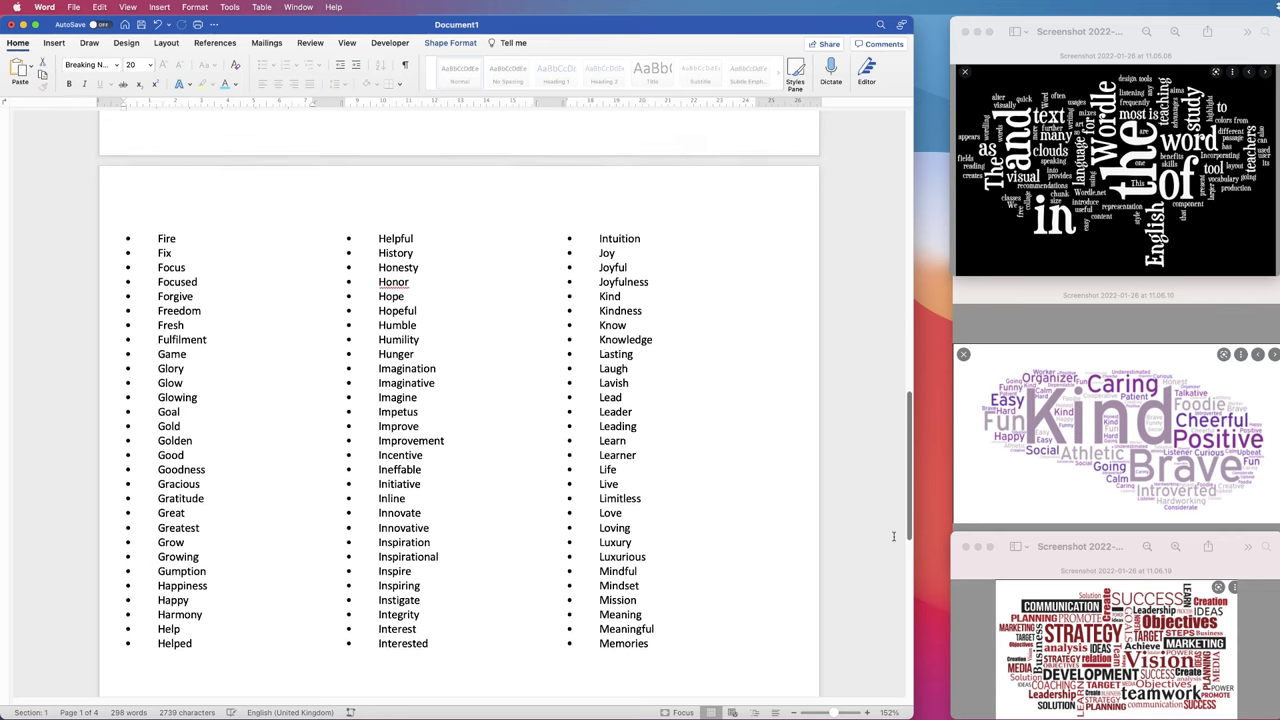
scroll(893, 532, up, 10)
click(227, 446)
key(BackSpace)
key(BackSpace)
key(BackSpace)
key(BackSpace)
key(BackSpace)
key(BackSpace)
key(BackSpace)
key(BackSpace)
key(BackSpace)
text(MINDFUL)
Change the next two spare "AMITIOUS" boxes to "MEANING" and "MEANINGFUL"
click(227, 484)
key(BackSpace)
key(BackSpace)
key(BackSpace)
key(BackSpace)
key(BackSpace)
key(BackSpace)
key(BackSpace)
key(BackSpace)
key(BackSpace)
text(MEANING)
click(229, 514)
text(MEANINGFUL)
Replace the text of the last two "AMITIOUS" boxes with "POWER" and "COMMITMENT"
double_click(190, 548)
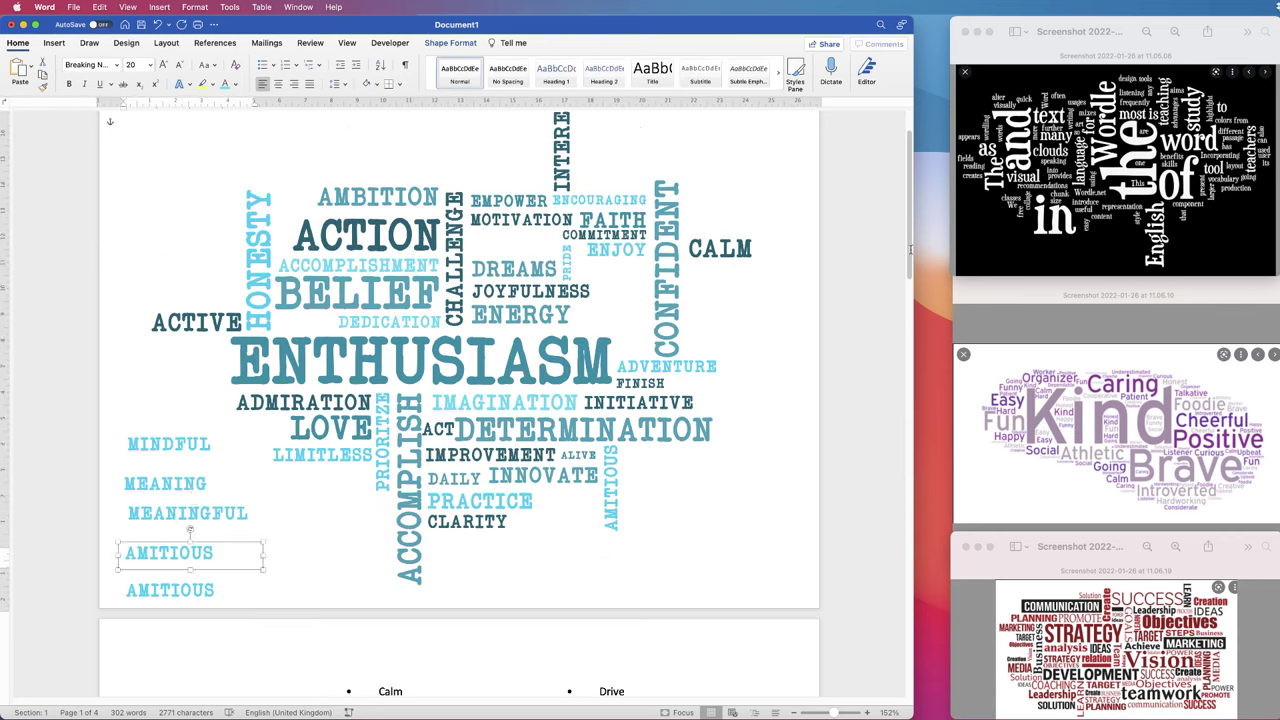
scroll(190, 529, down, 2)
double_click(208, 485)
text(CO)
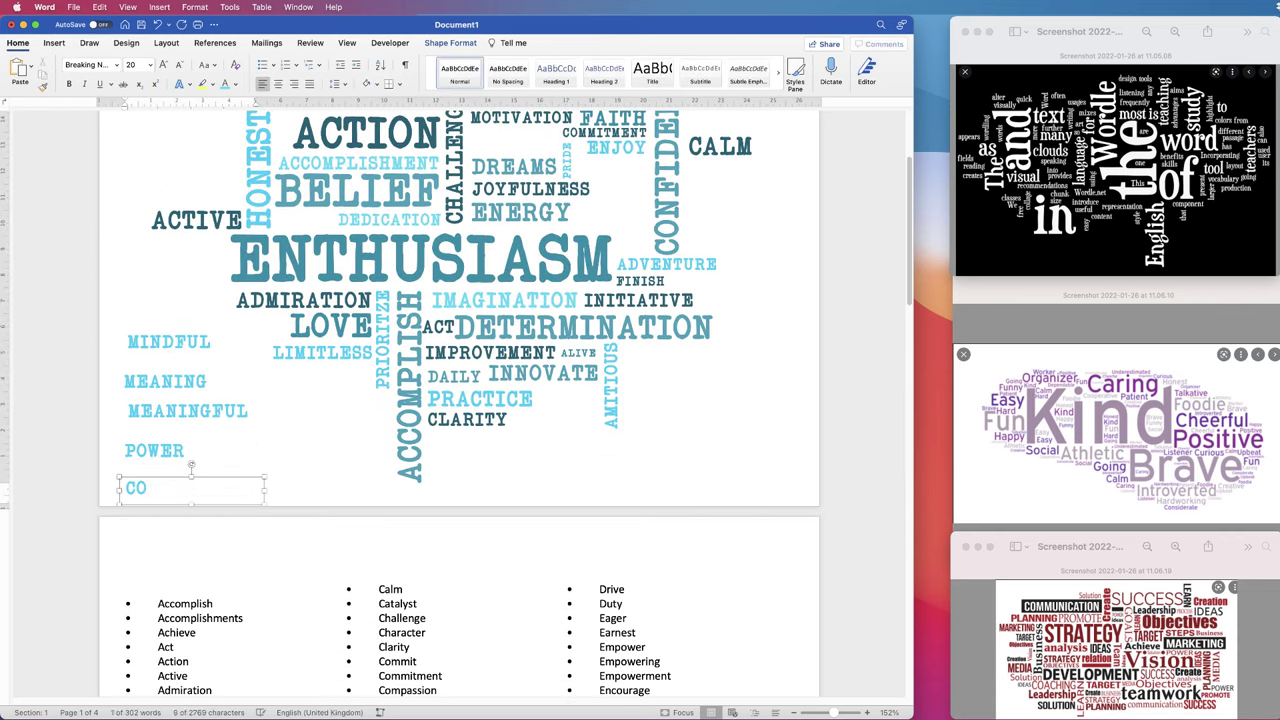
Place "POWER" left of "DEDICATION" in dark teal at font size 18
click(226, 85)
drag(409, 224, 296, 238)
click(248, 248)
click(180, 65)
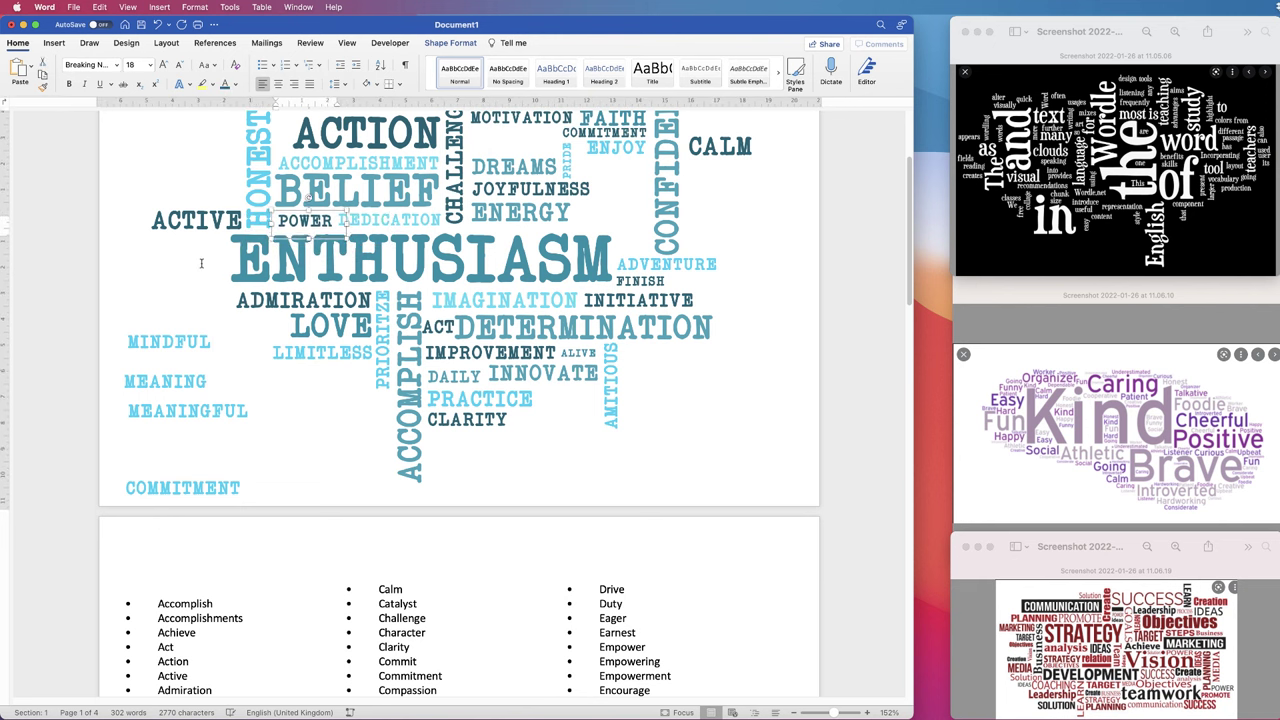
Place "MEANING" right of "ENERGY" and place "MINDFUL" above "DREAMS" in dark teal
drag(196, 405, 641, 265)
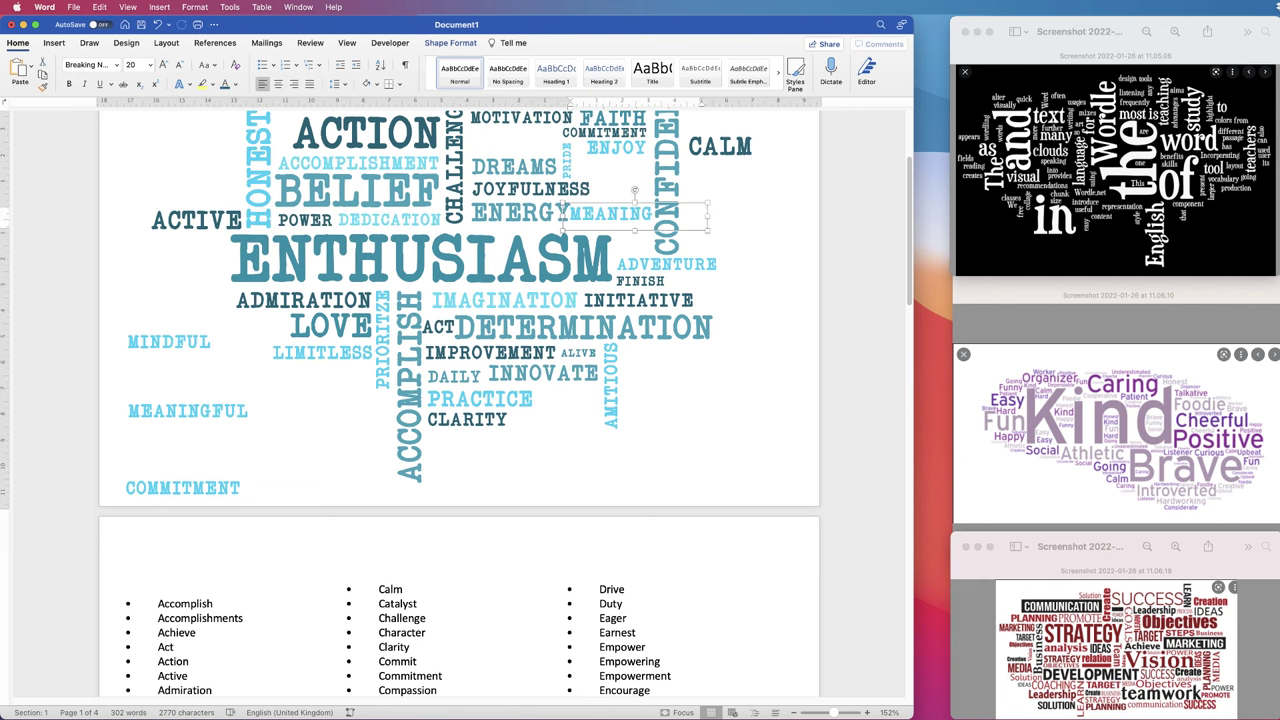
drag(174, 343, 522, 149)
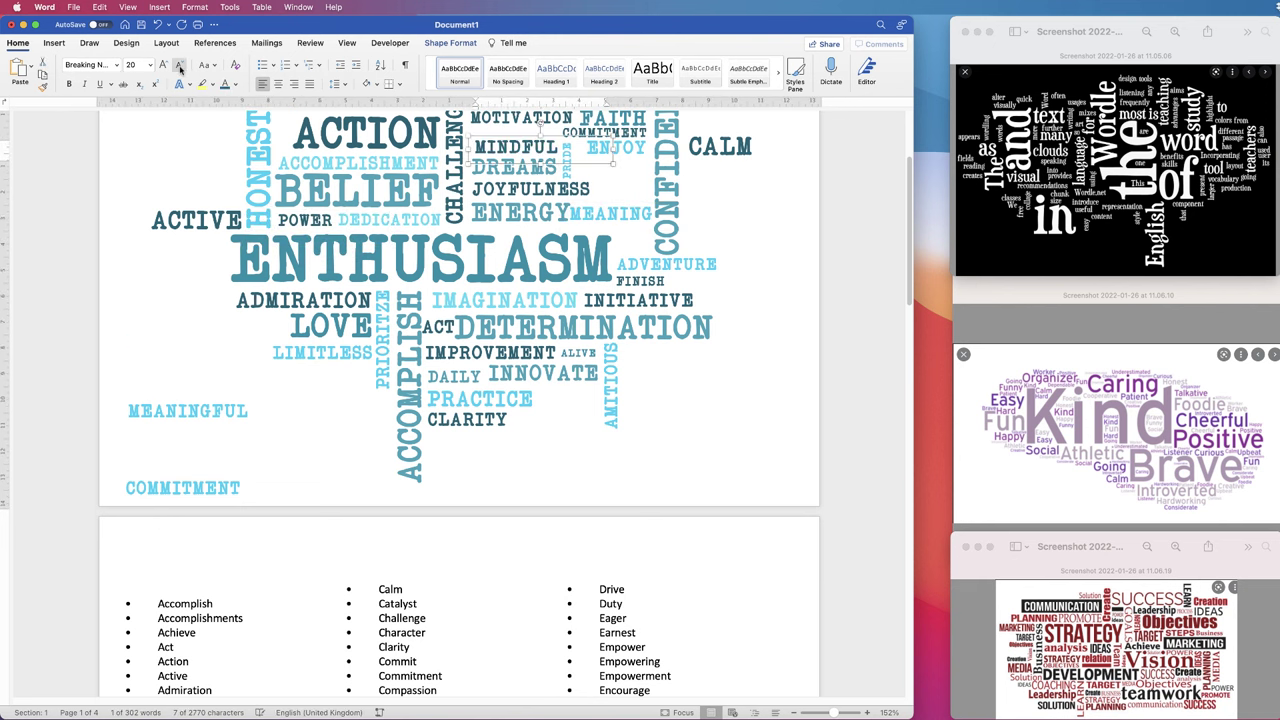
Duplicate the spare "COMMITMENT" box and look through the word list for further words
drag(203, 487, 204, 380)
click(204, 380)
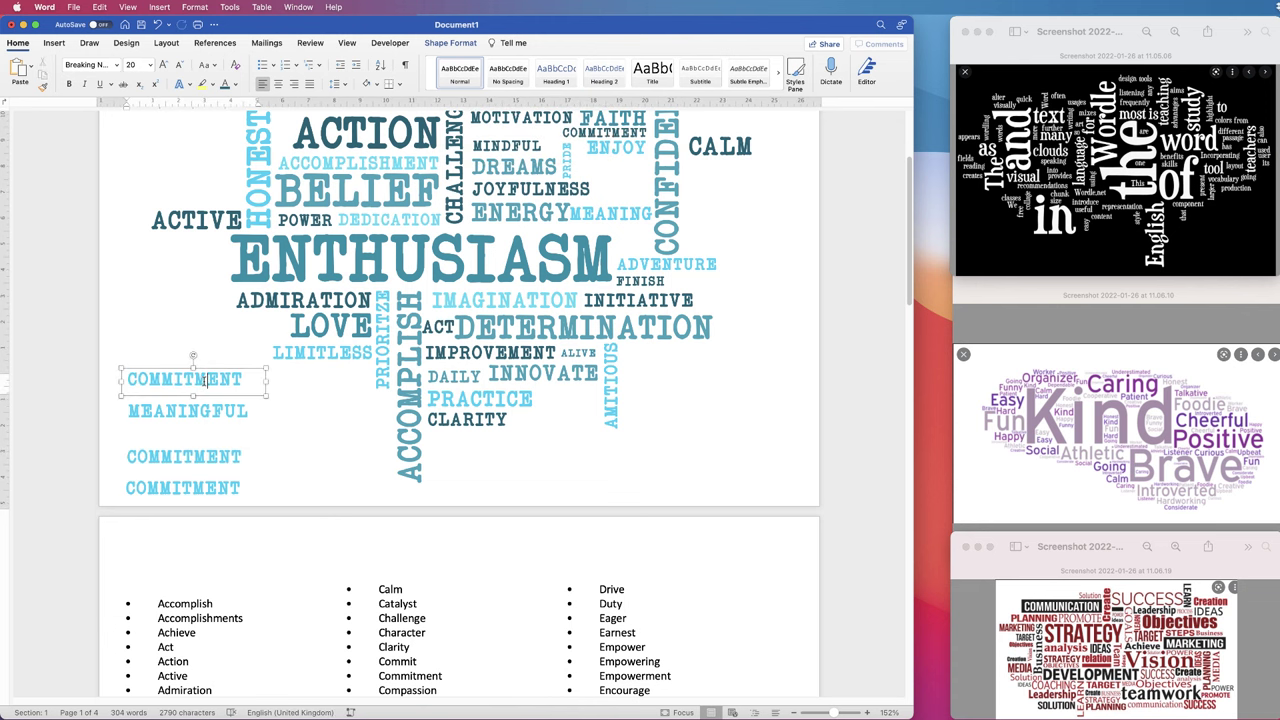
click(232, 472)
key(BackSpace)
scroll(232, 491, down, 10)
scroll(232, 480, up, 8)
Change two spare "COMMITMENT" copies to "BUILD" and "BEST"
double_click(218, 460)
click(900, 106)
triple_click(204, 473)
drag(218, 460, 262, 488)
text(BUILD)
text(BEST)
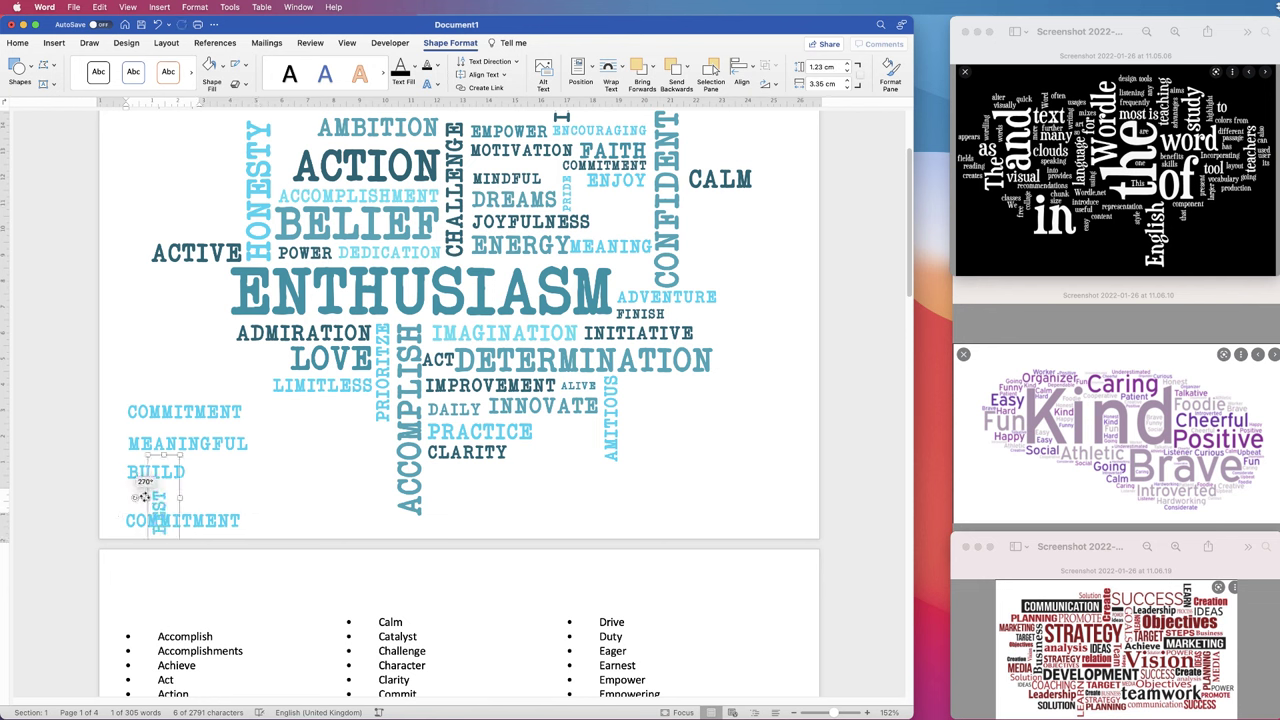
Place the vertical "BEST" right of "MINDFUL" at font size 12 and recolour it medium teal
drag(149, 510, 544, 168)
click(17, 43)
click(180, 65)
click(235, 84)
click(268, 251)
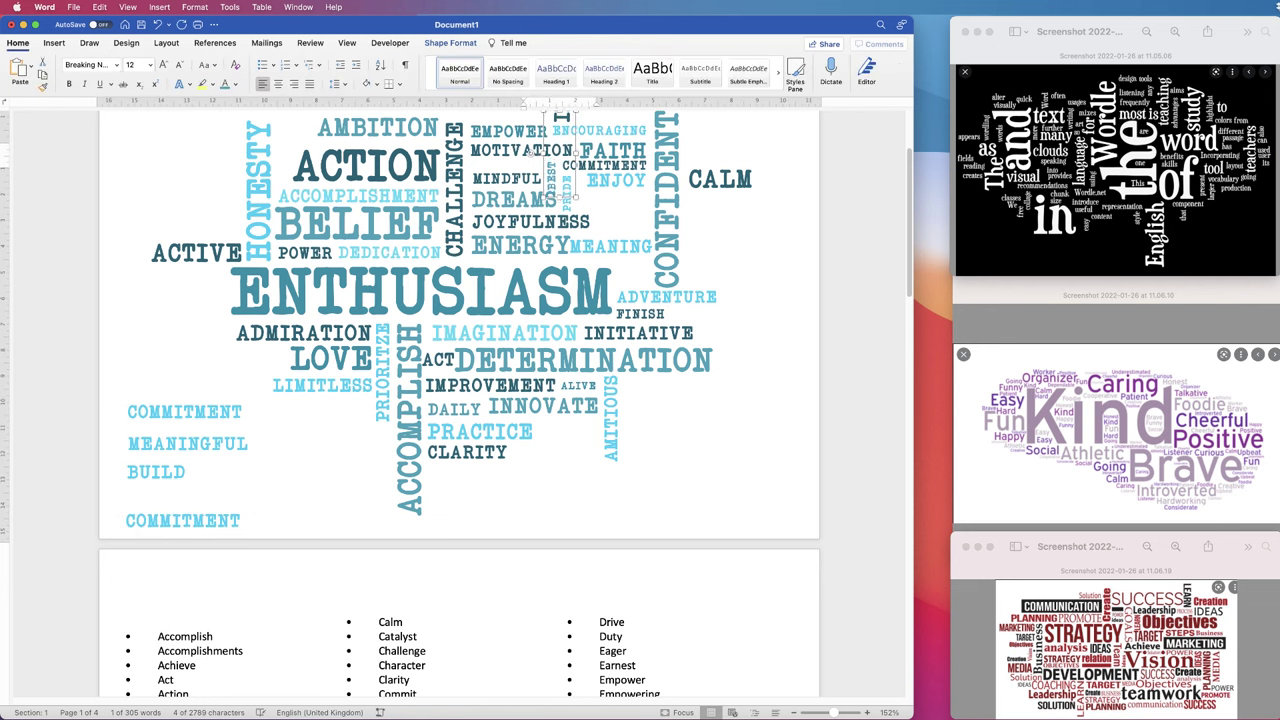
Place "BUILD" right of "JOYFULNESS" and recolour it medium teal
drag(168, 488, 632, 236)
click(235, 84)
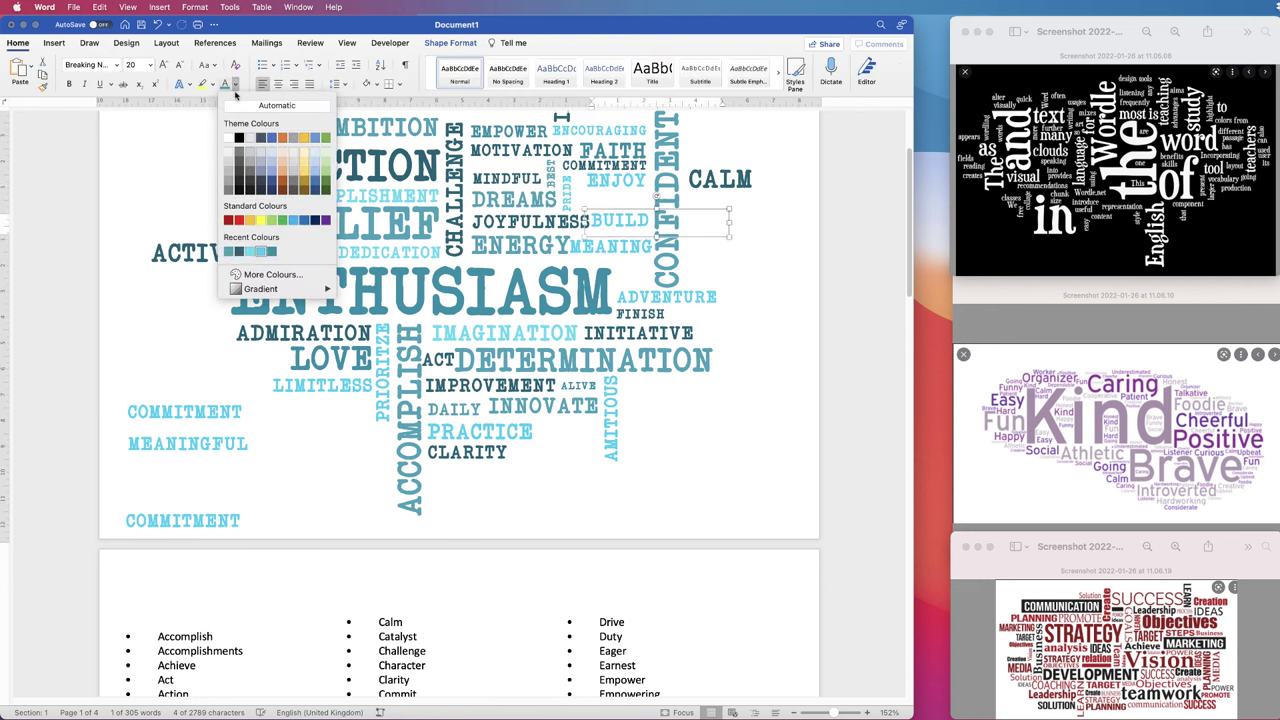
click(252, 250)
click(235, 84)
click(243, 250)
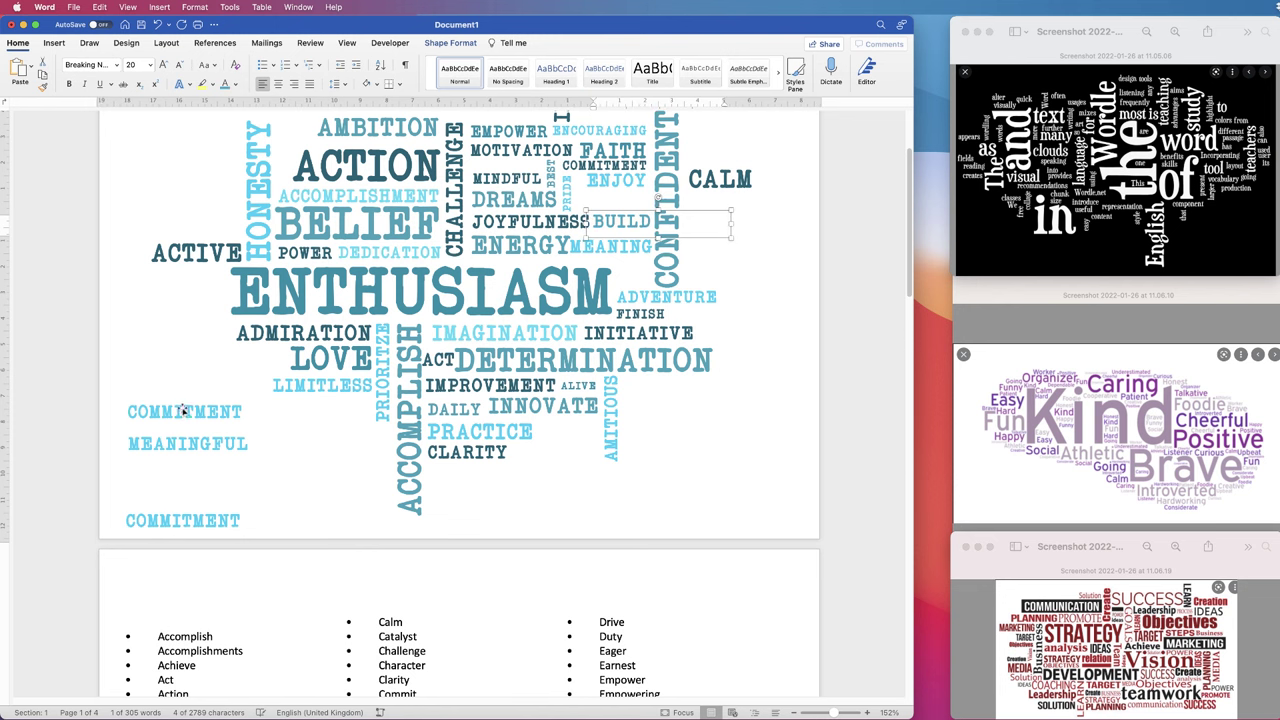
Place a spare "COMMITMENT" above "EMPOWER" and reduce its font size
scroll(185, 411, up, 3)
drag(218, 549, 521, 247)
click(180, 65)
Enlarge "MEANINGFUL", place it above "AMBITION" and the new "COMMITMENT", and recolour it dark teal
drag(208, 578, 503, 222)
click(164, 65)
click(164, 65)
click(164, 65)
drag(413, 205, 358, 198)
click(235, 84)
click(243, 250)
drag(499, 204, 508, 214)
Duplicate the last spare "COMMITMENT" box several times into a new stack
drag(190, 642, 189, 577)
drag(189, 577, 189, 550)
drag(189, 550, 189, 519)
Replace the text of two spare "COMMITMENT" boxes with "SKILL" and "SATISFACTION"
drag(910, 262, 911, 328)
key(super+a)
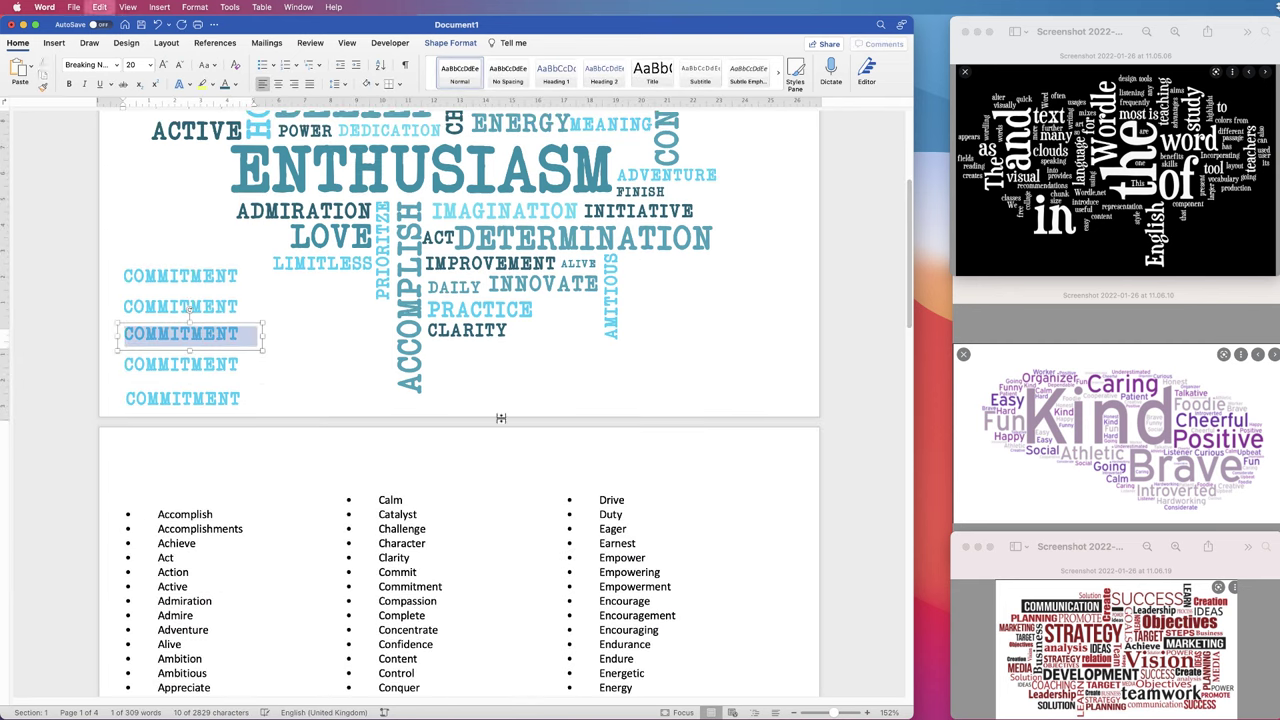
text(SKILL)
click(182, 365)
key(super+a)
text(SATI)
Place "SATISFACTION" above "AMBITION" and left of "COMMITMENT" in a smaller font and medium teal
drag(909, 226, 909, 171)
drag(212, 596, 417, 219)
click(180, 65)
click(180, 65)
click(239, 84)
click(252, 250)
Rotate "SKILL" to vertical, place it above "ACTION" left of "AMBITION", enlarge it and recolour it dark teal
click(162, 553)
drag(194, 528, 154, 552)
drag(206, 606, 320, 213)
click(164, 65)
click(164, 65)
click(236, 85)
click(239, 252)
Change two more spare "COMMITMENT" boxes to "LIMITLESS" and "HAPPINESS"
mouse_move(910, 235)
mouse_down()
mouse_move(910, 519)
mouse_move(910, 253)
mouse_up()
click(240, 448)
key(super+a)
text(LIMITLESS)
click(236, 418)
key(super+a)
text(HAPPINESS)
Place the new "LIMITLESS" beneath "ENJOY" in small dark teal text and adjust the spacing of the words above it
scroll(177, 514, up, 2)
drag(177, 518, 608, 245)
click(164, 65)
right_click(587, 235)
click(605, 241)
click(613, 227)
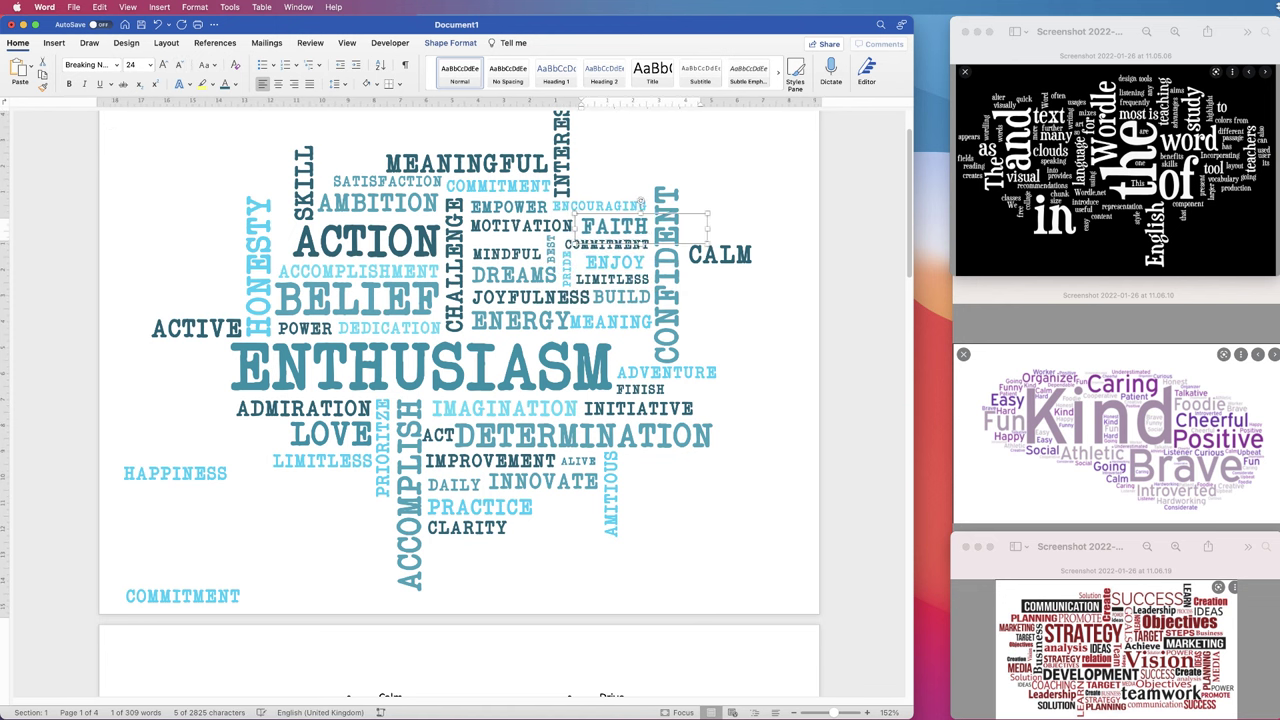
Place "HAPPINESS" above "ENCOURAGING", to the right of the vertical "INTEREST"
drag(177, 473, 627, 173)
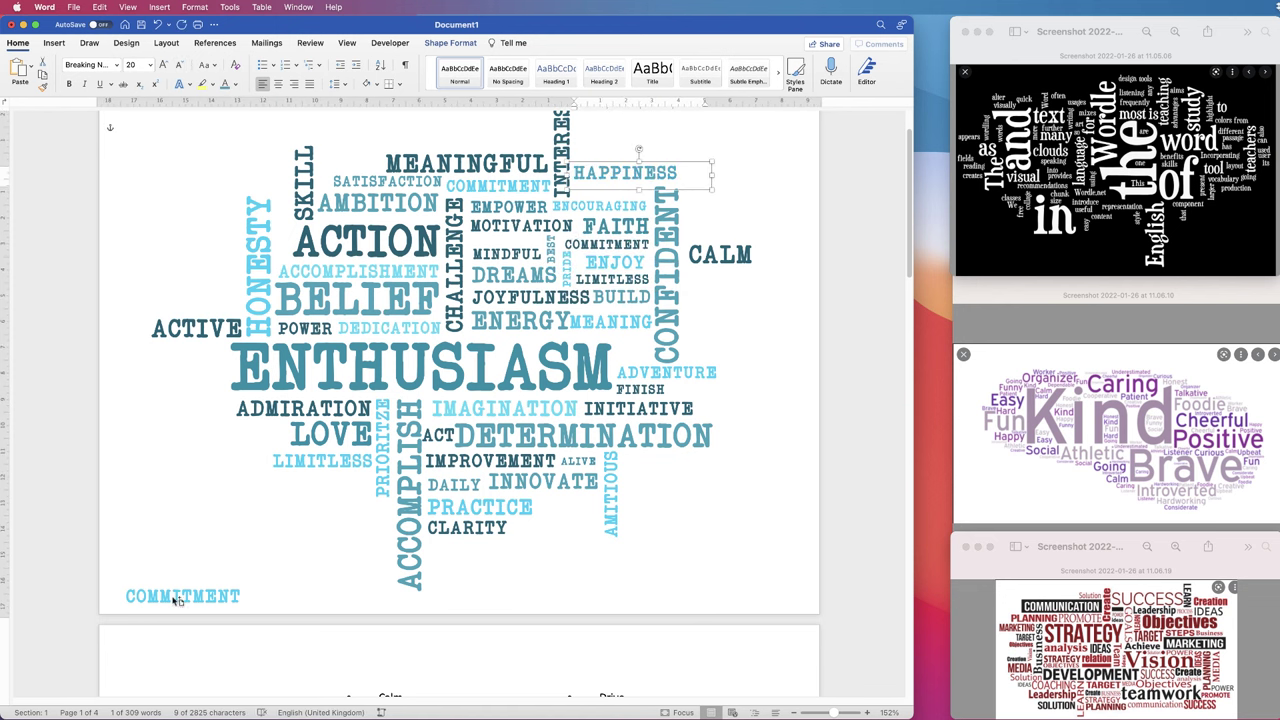
Duplicate the spare "COMMITMENT" box, change one copy to "DRIVE", and place it between "HAPPINESS" and "ENCOURAGING" in 18 pt dark teal
drag(175, 601, 175, 567)
drag(175, 567, 172, 527)
click(214, 505)
click(231, 526)
scroll(213, 513, down, 1)
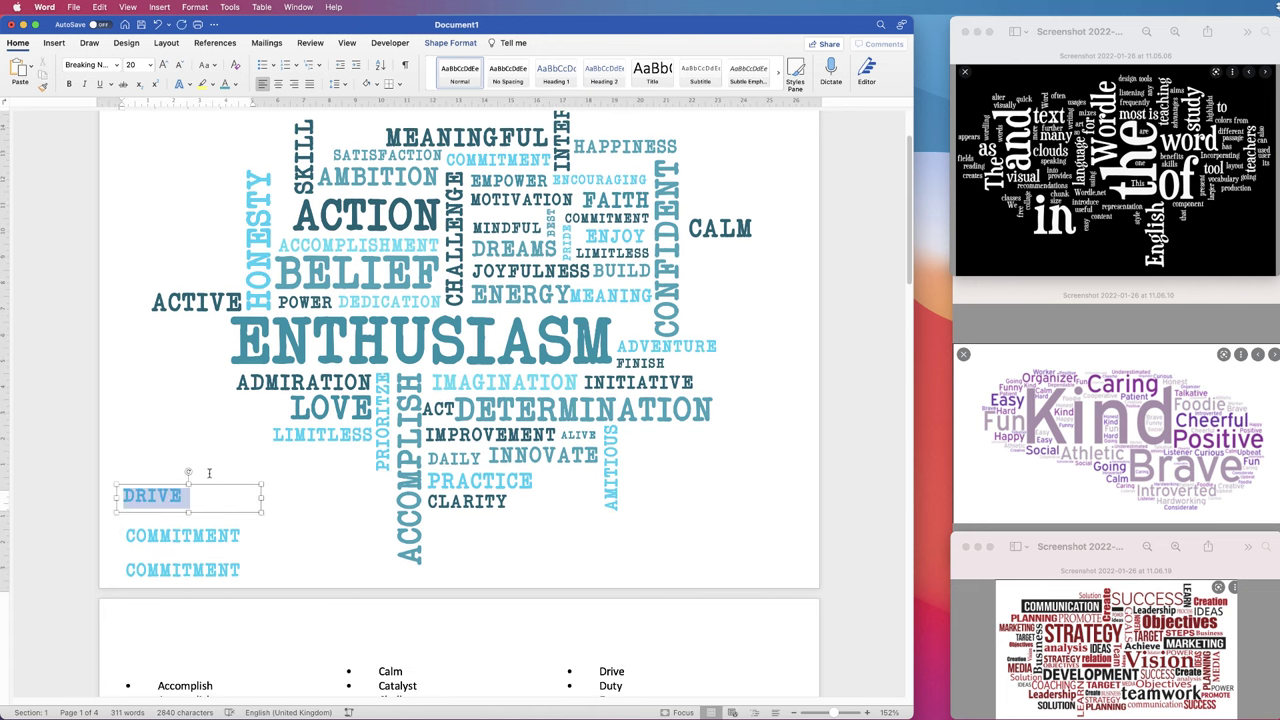
drag(209, 473, 616, 143)
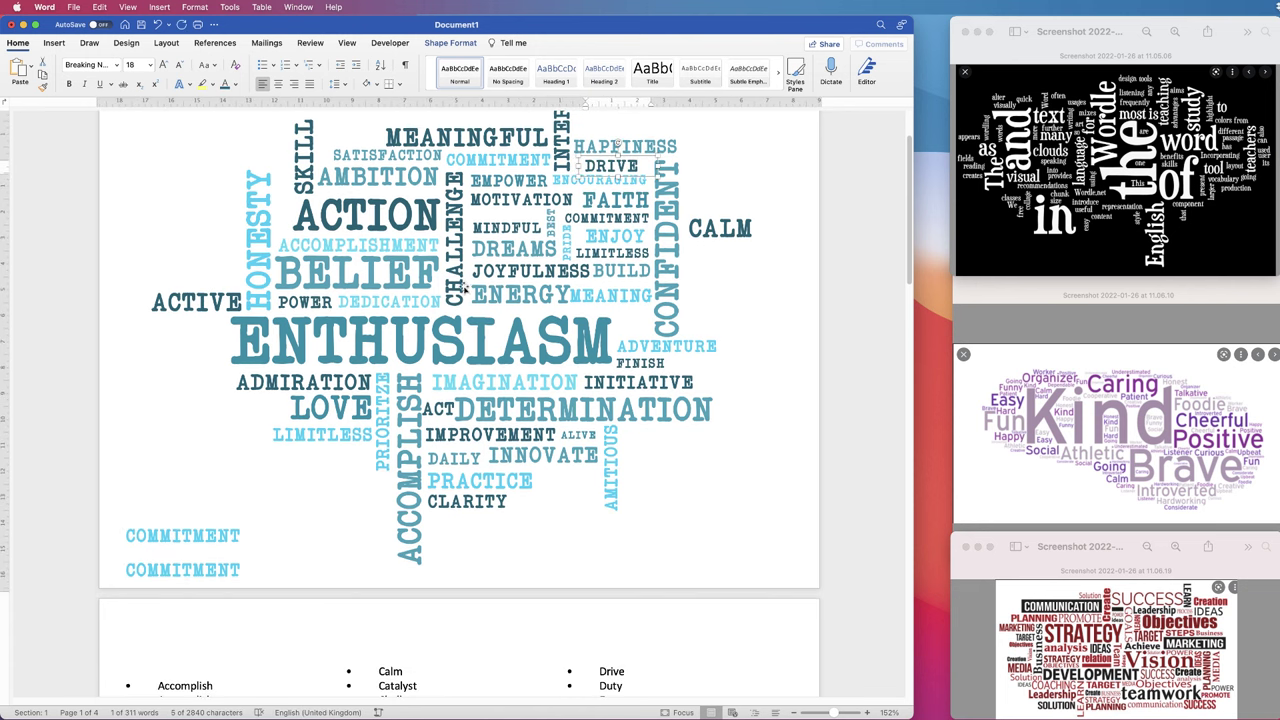
Change a spare "COMMITMENT" box to "DEDICATE", rotate it to vertical, and place it beside "SKILL" above "ACCOMPLISHMENT" in dark teal
click(217, 535)
scroll(217, 537, down, 10)
scroll(225, 306, up, 6)
double_click(210, 295)
text(DEDICATE)
scroll(179, 567, up, 5)
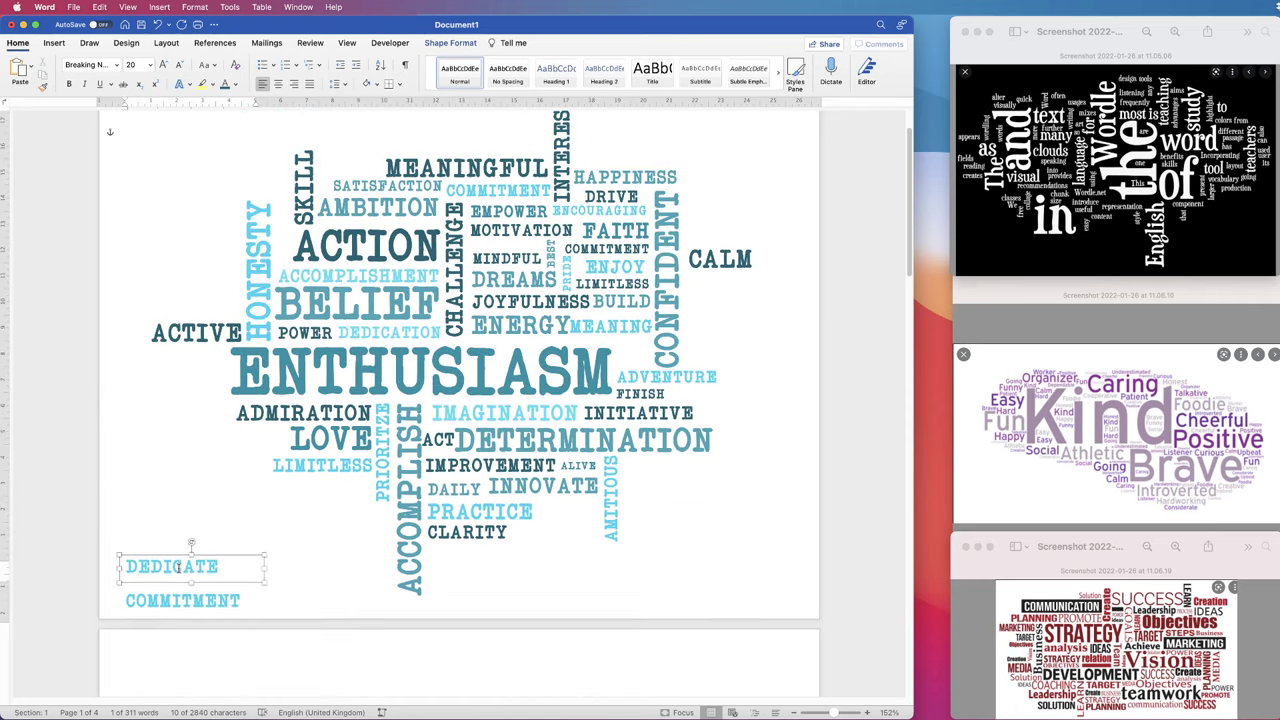
drag(192, 542, 271, 194)
click(222, 85)
Add the word "DUTY" in 14 pt dark teal text between "MEANING" and "ADVENTURE"
click(905, 306)
scroll(905, 306, down, 4)
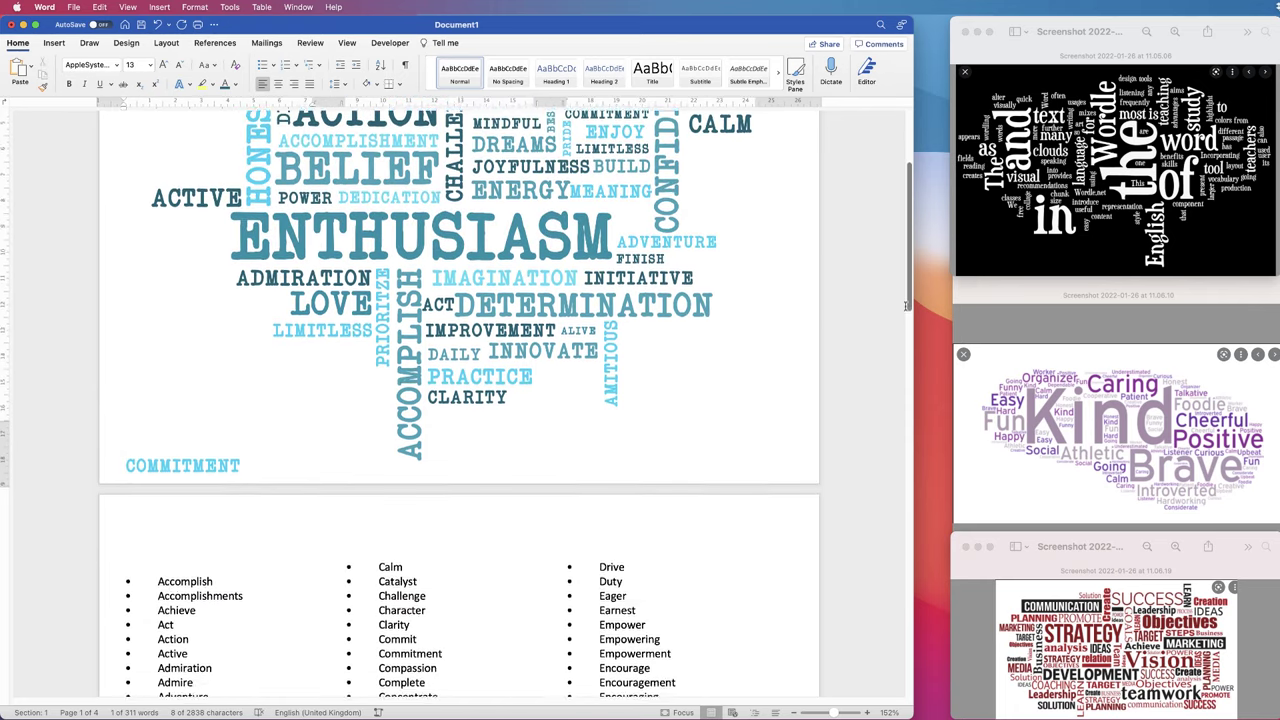
scroll(905, 306, up, 3)
drag(238, 575, 198, 526)
drag(180, 526, 666, 330)
click(180, 66)
click(180, 66)
click(180, 66)
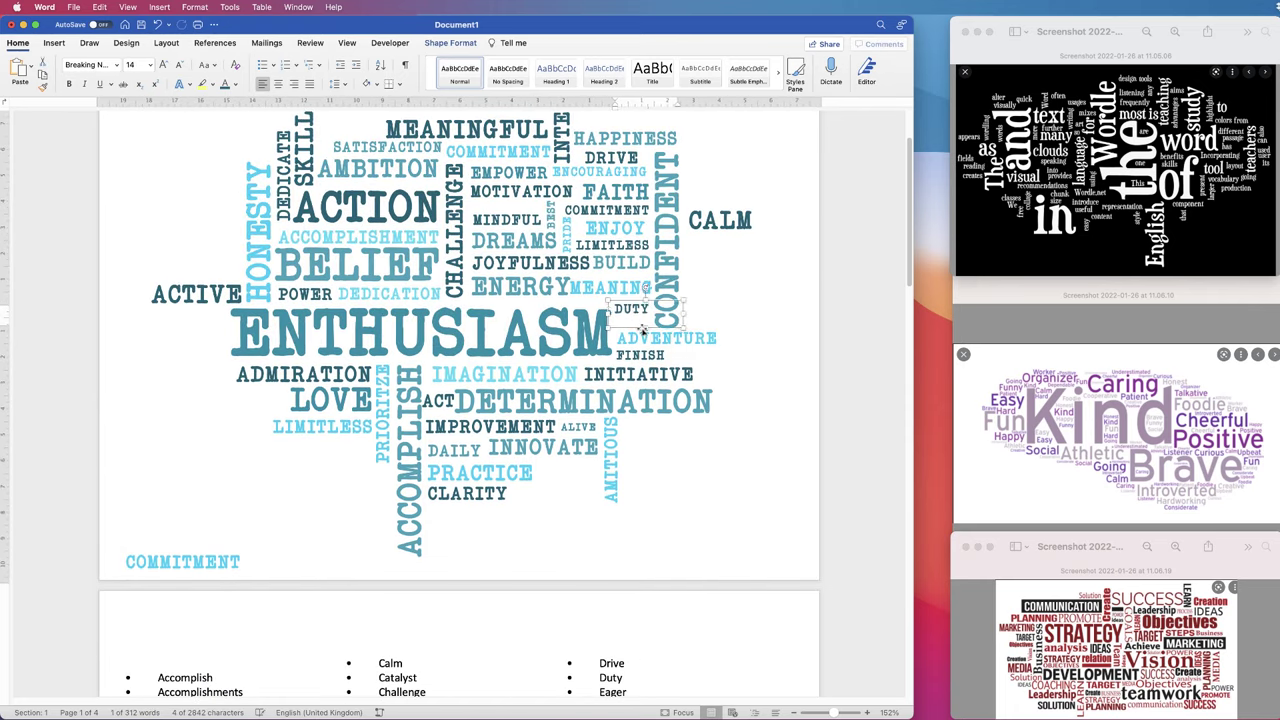
Add "DAY" in 14 pt teal text beneath "DUTY" and delete the leftover "COMMITMENT" box below the cloud
click(236, 85)
click(271, 251)
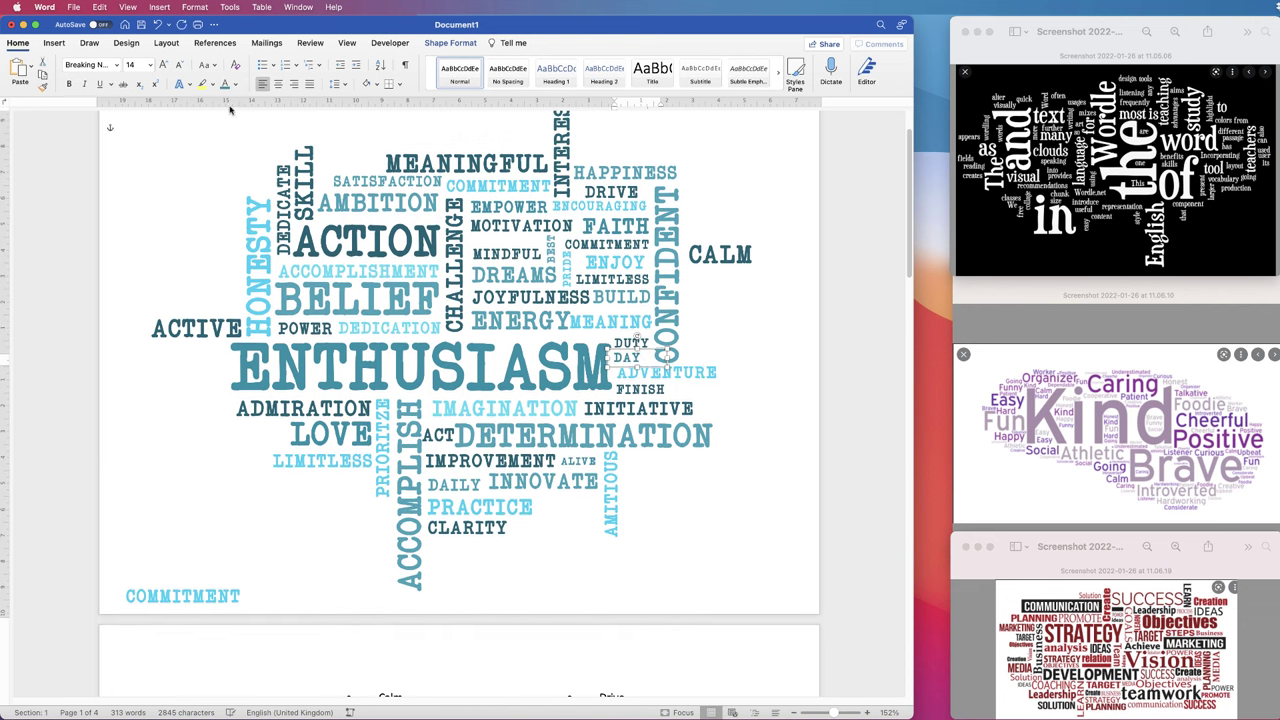
click(236, 603)
key(BackSpace)
scroll(340, 485, up, 2)
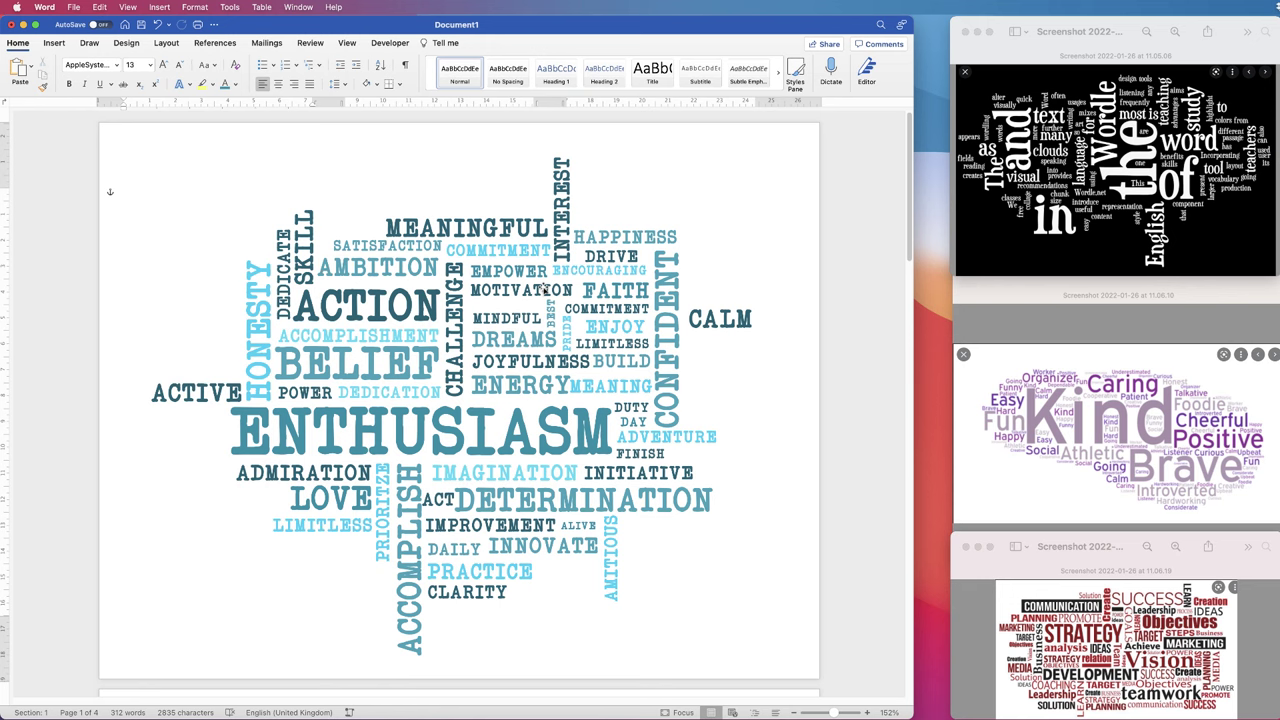
click(731, 320)
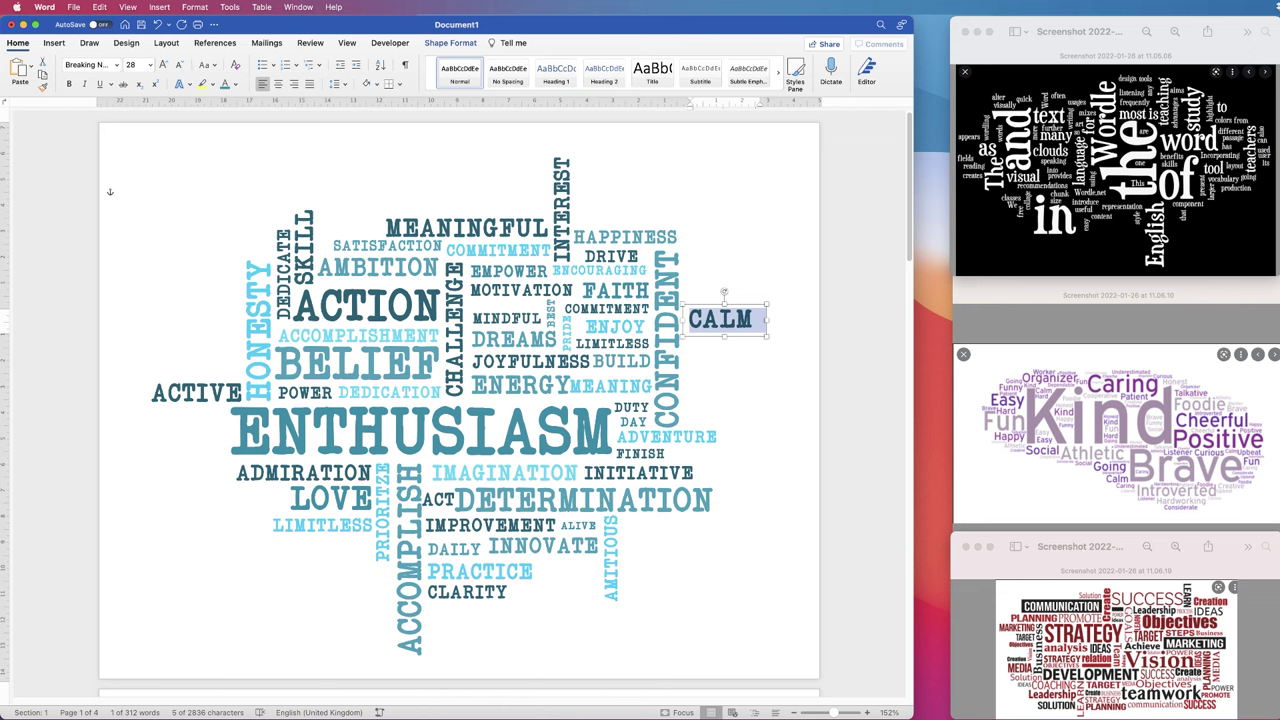
click(704, 364)
click(256, 194)
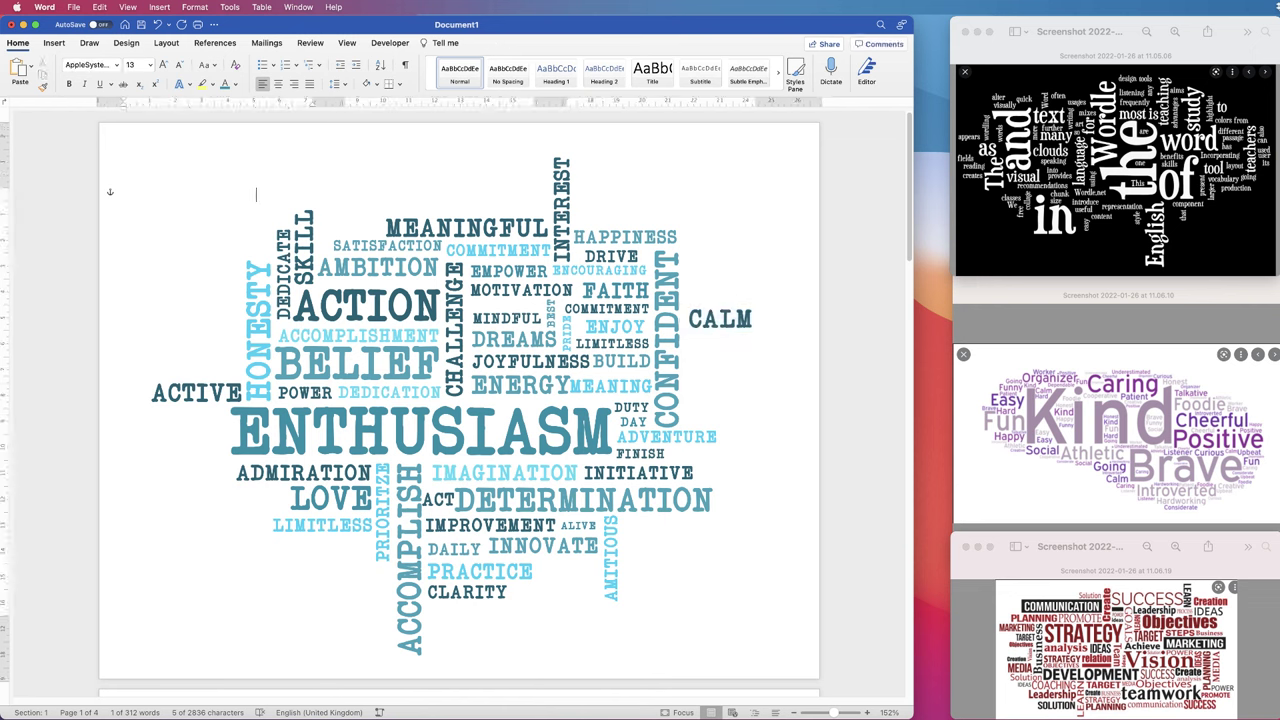